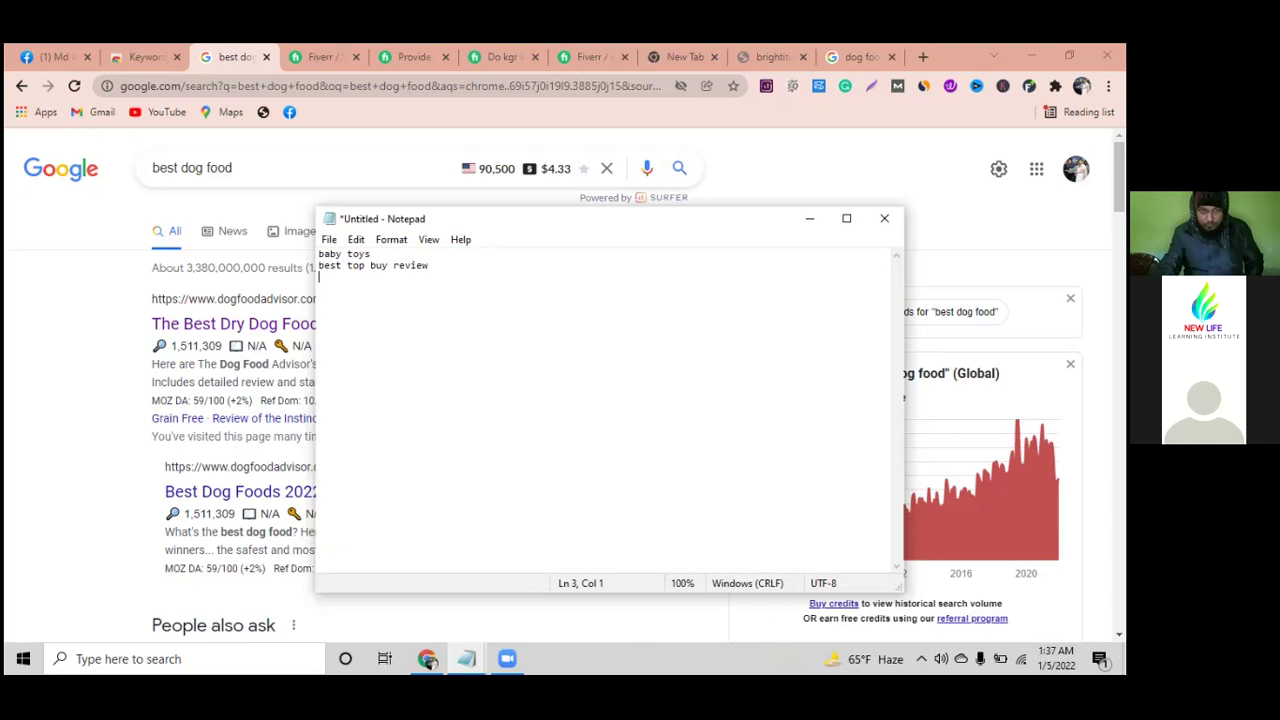
- Add the words "how what" as a third line in the untitled note, and minimise the open windows to show the desktop
text(how what)
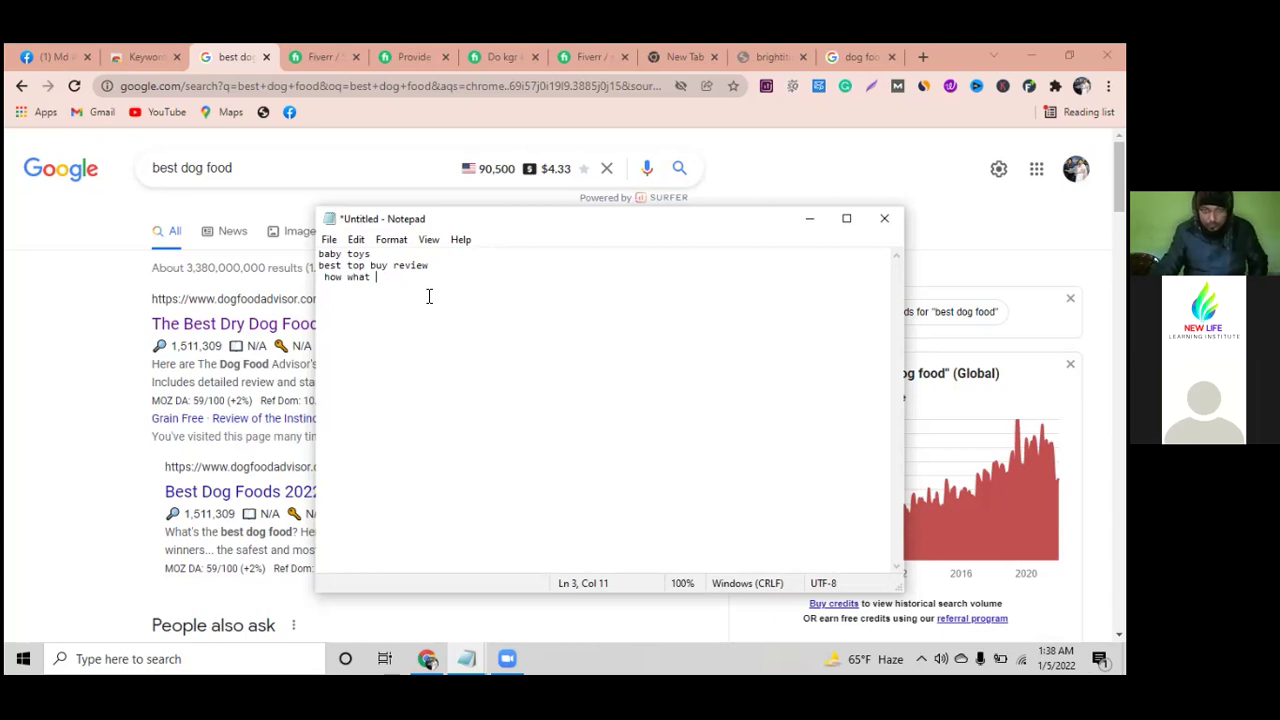
click(708, 140)
key(super+Down)
click(805, 220)
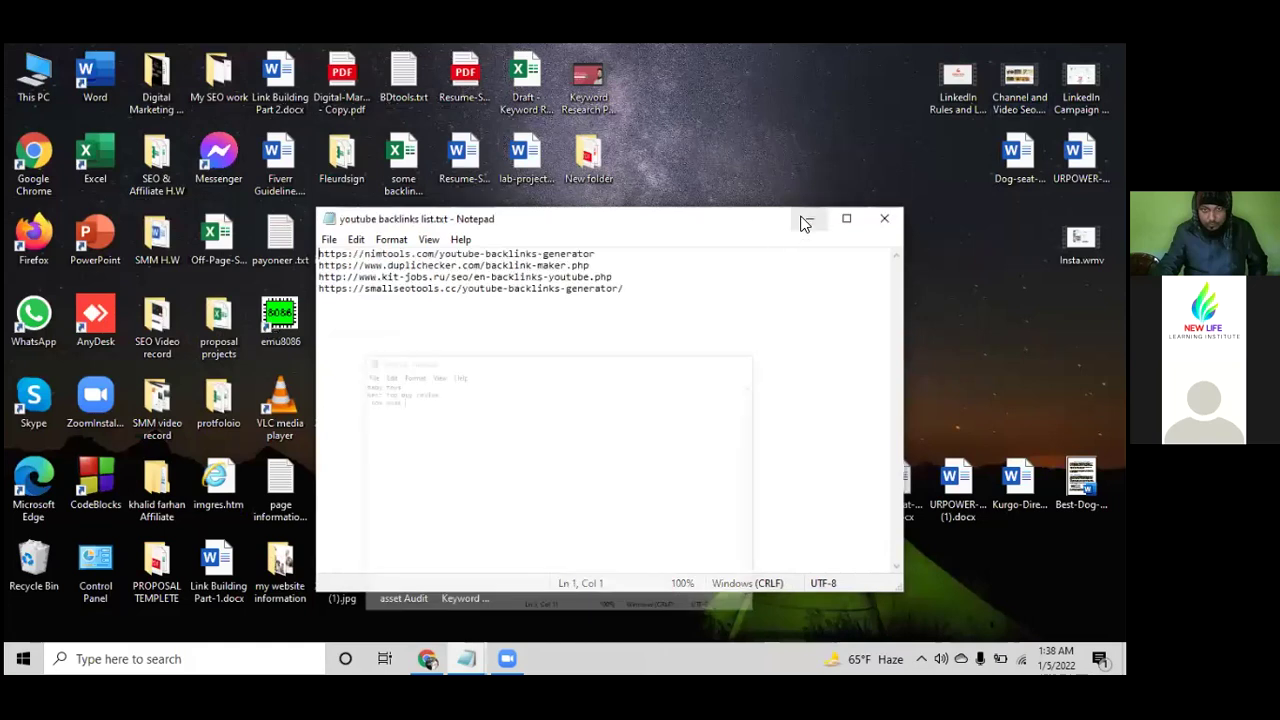
click(805, 219)
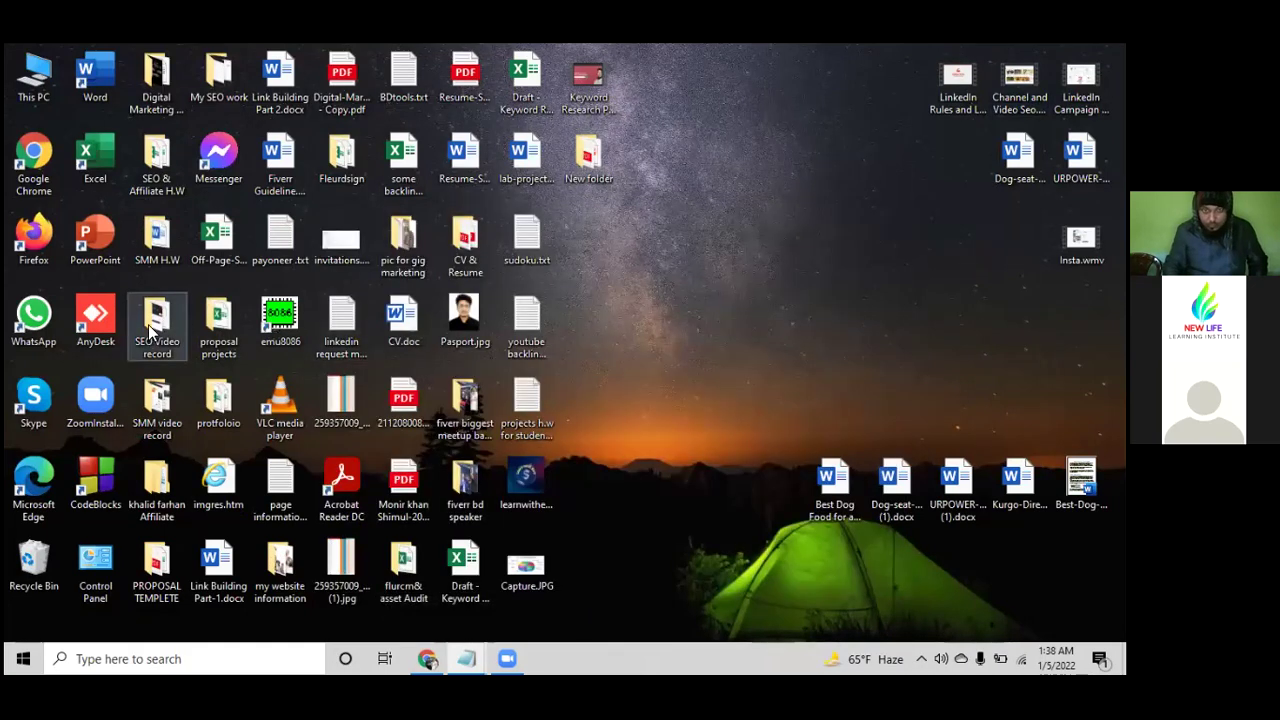
- Open the workbook KW-Research-Dog Food-Affiliate.xlsx from the SEO & Affiliate H.W folder
double_click(150, 176)
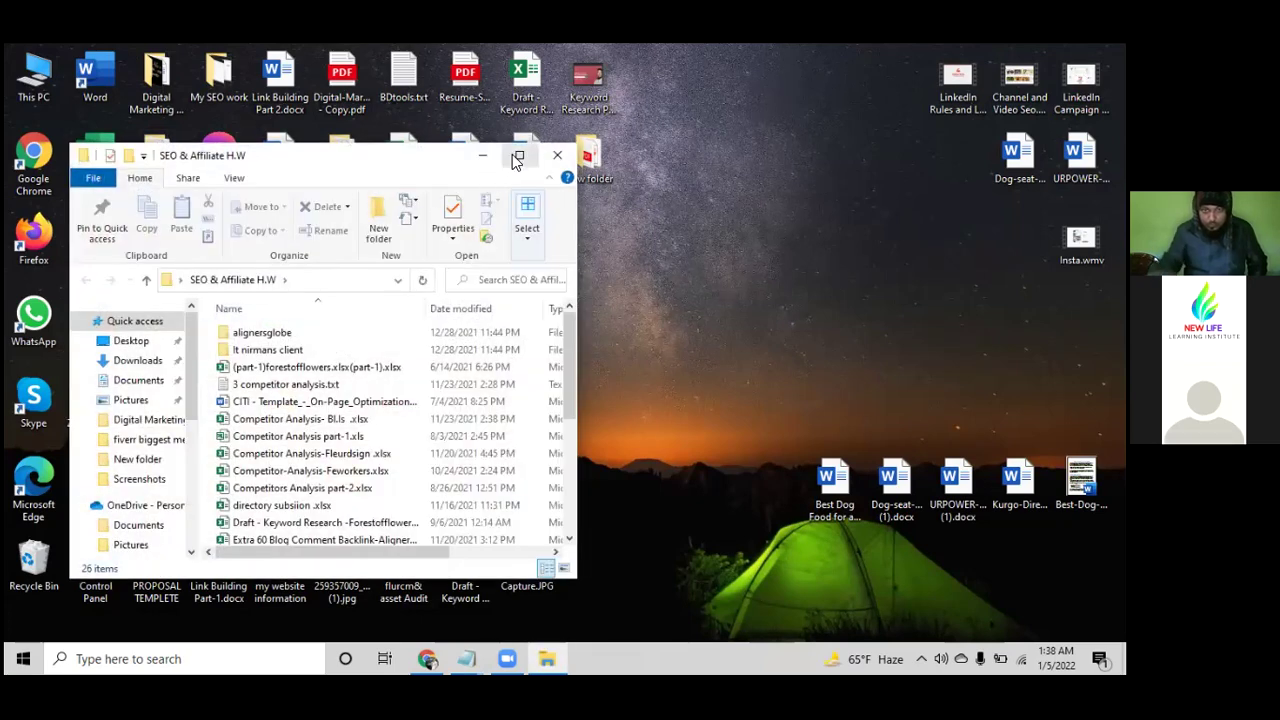
click(517, 158)
scroll(256, 430, down, 1)
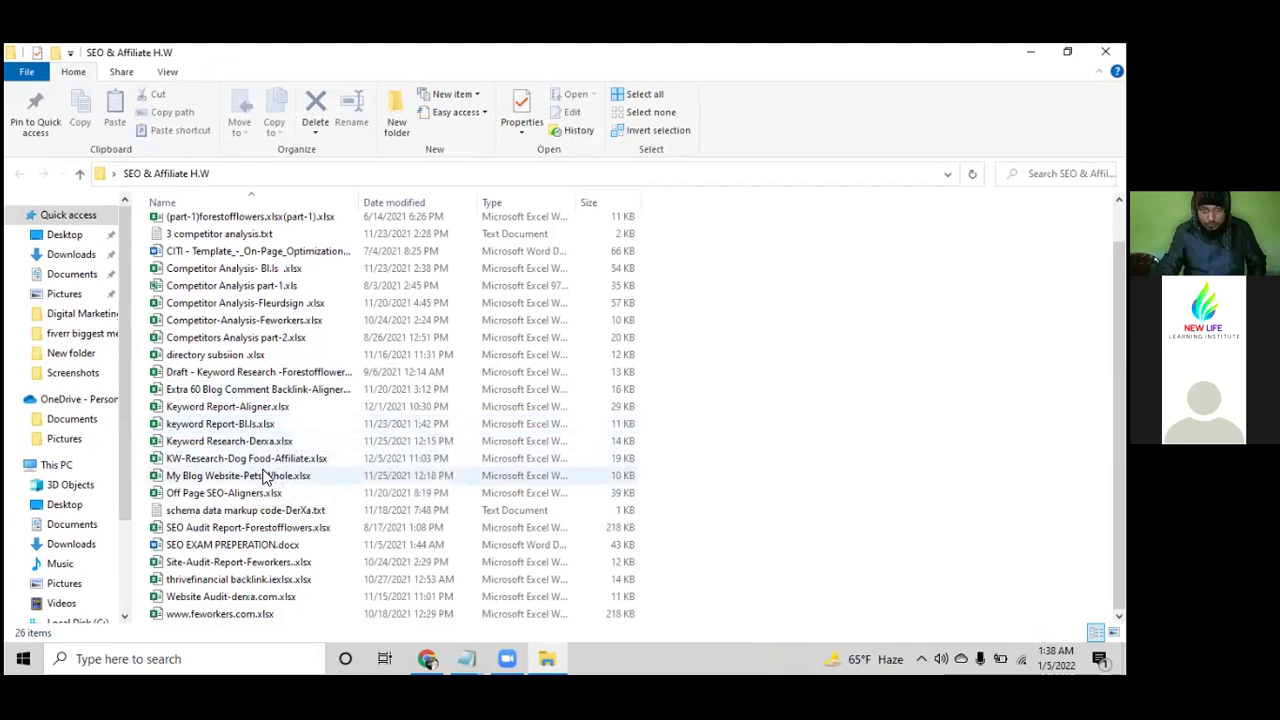
double_click(272, 459)
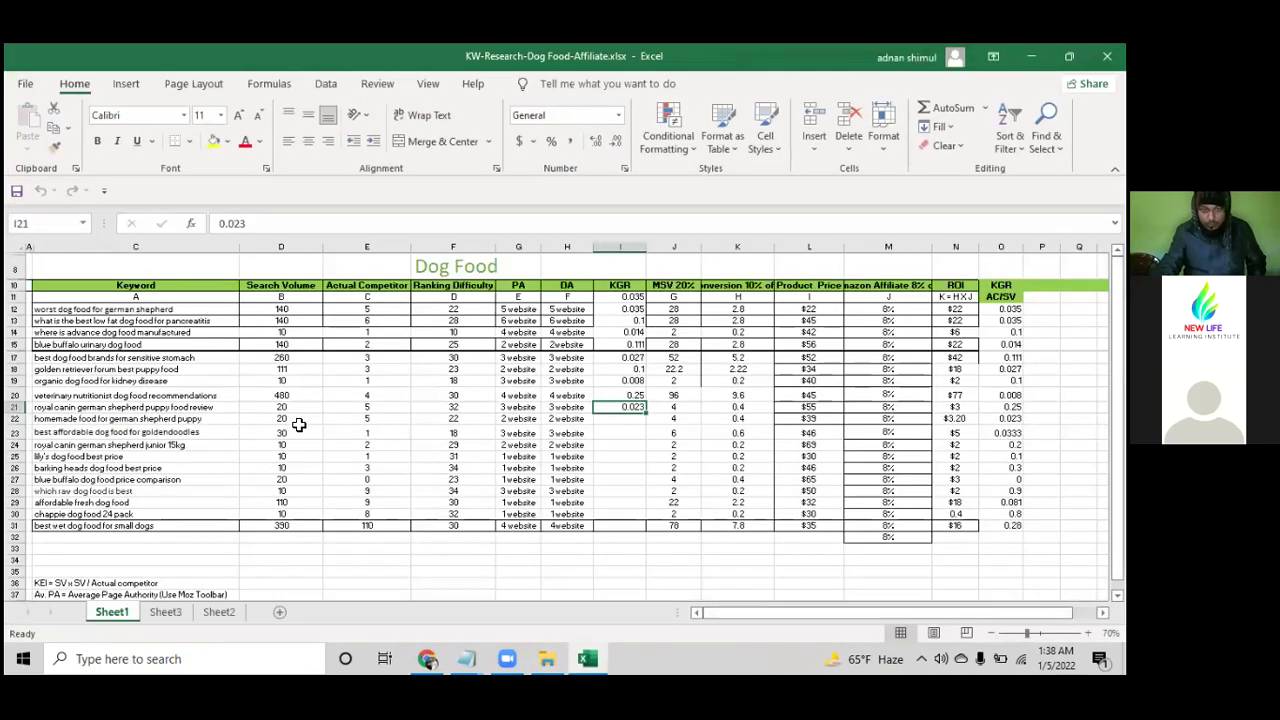
- Clear the contents of the Dog Food keyword rows on Sheet1 from row 12 down, keeping the headings
click(900, 134)
scroll(428, 408, up, 2)
scroll(428, 408, up, 2)
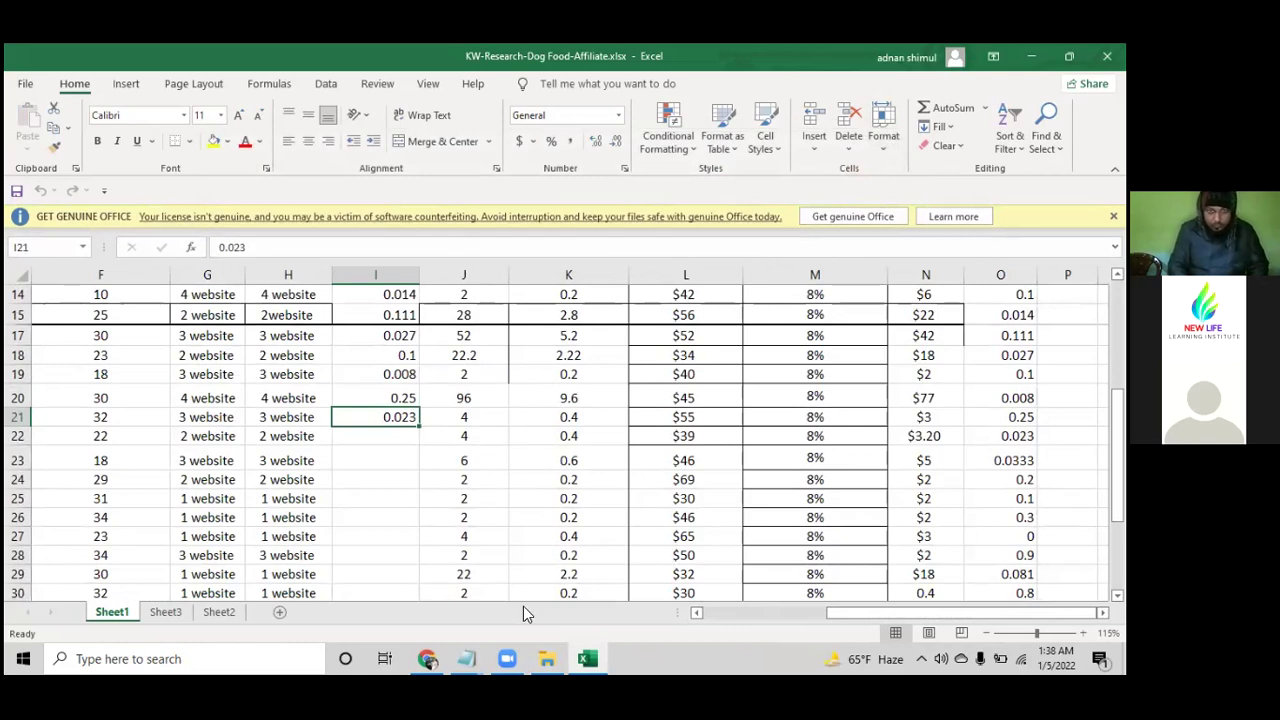
scroll(208, 528, up, 2)
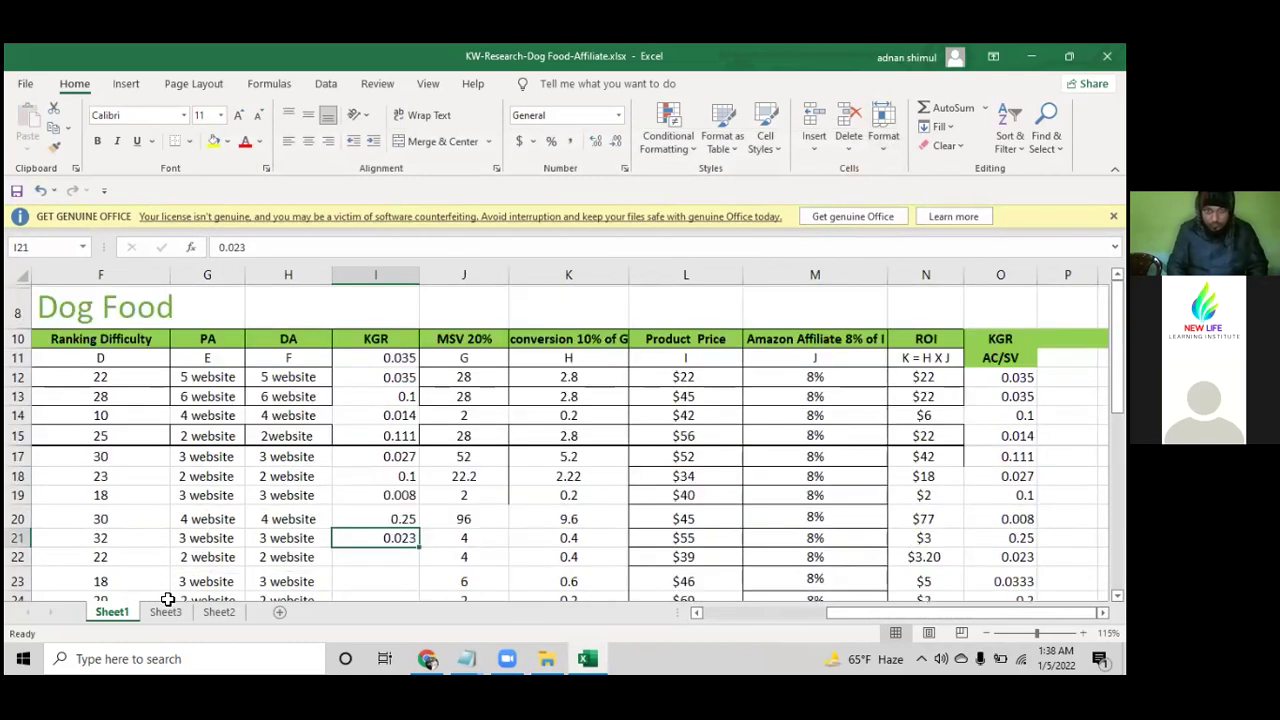
drag(847, 612, 617, 632)
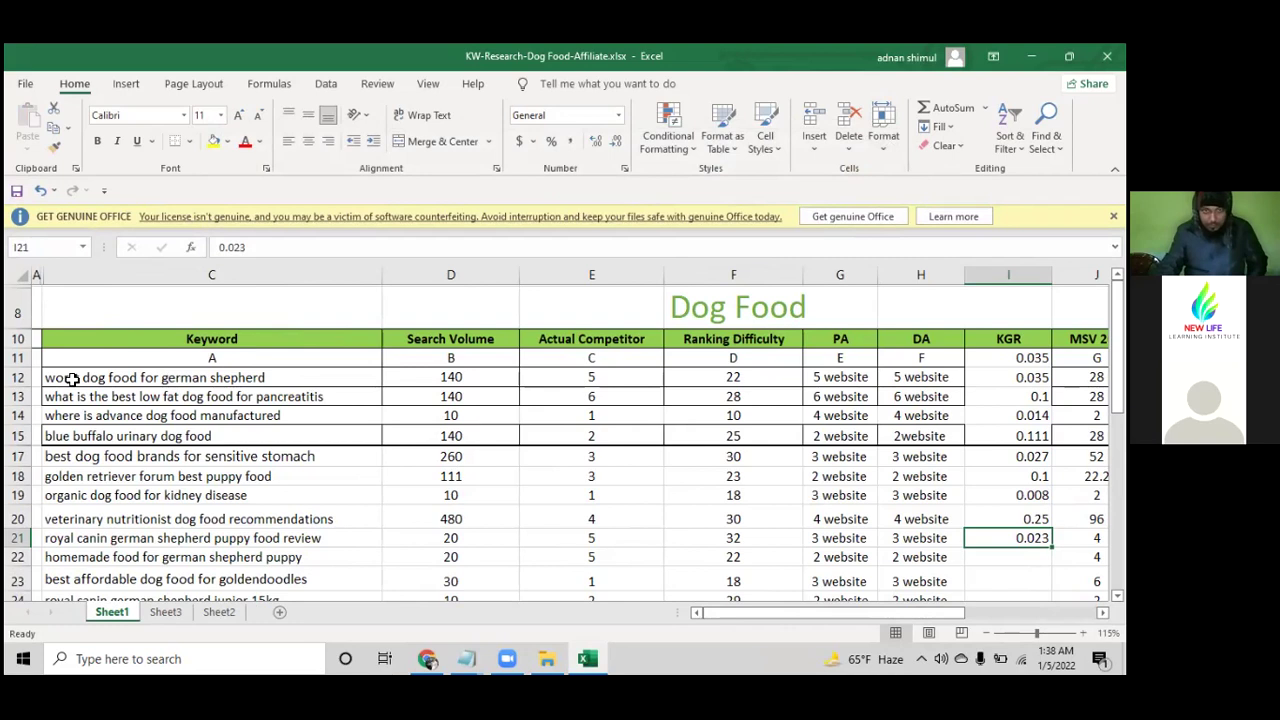
drag(74, 378, 220, 418)
drag(595, 492, 865, 524)
scroll(863, 523, down, 3)
key(BackSpace)
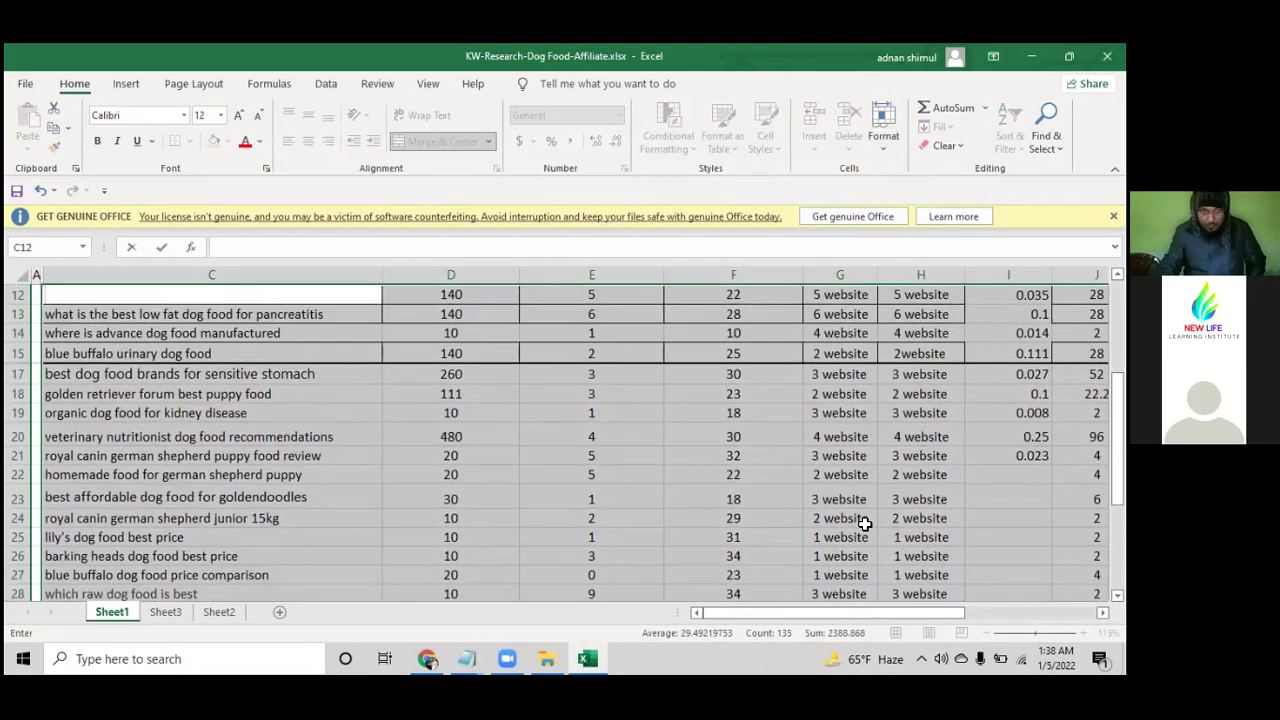
key(Escape)
drag(355, 377, 924, 600)
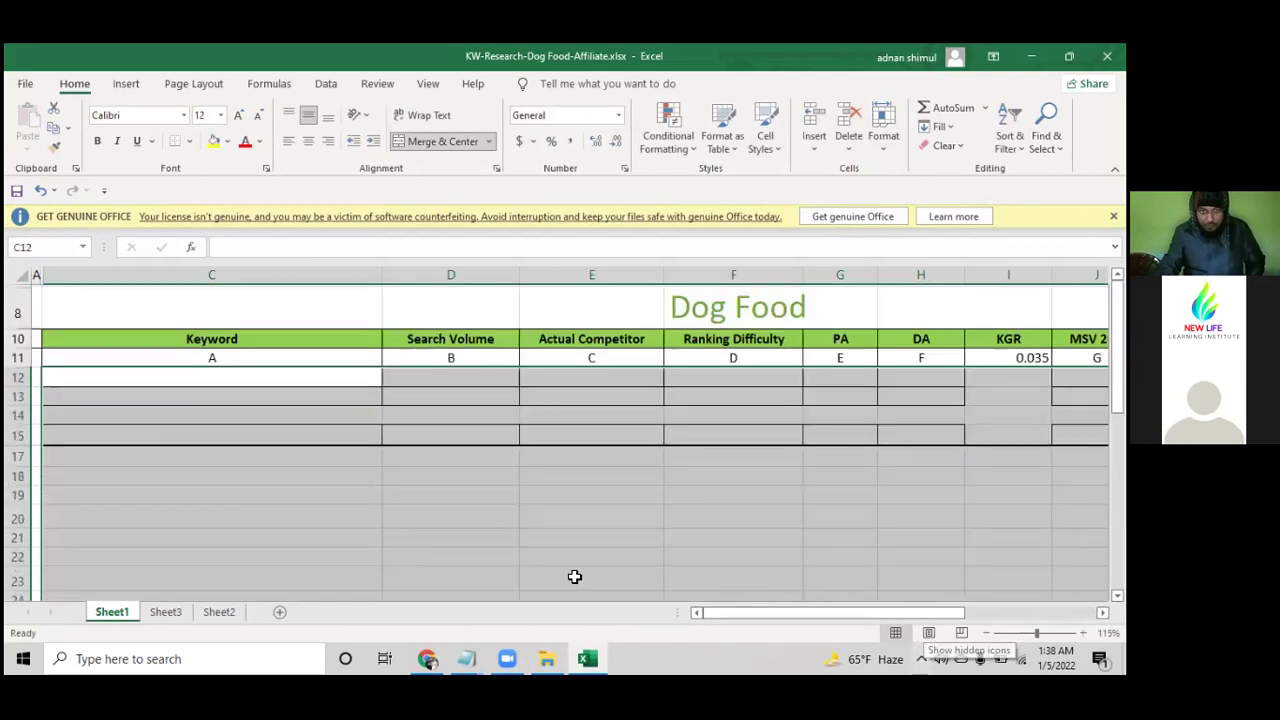
click(575, 577)
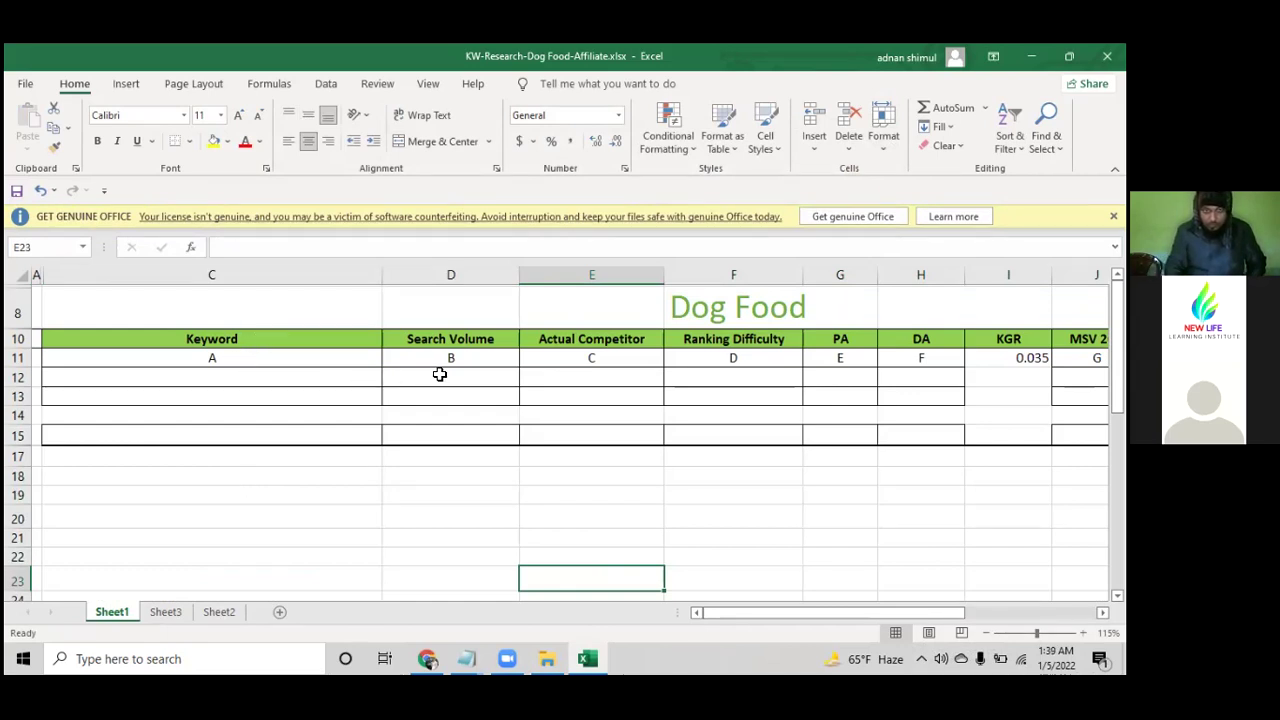
drag(451, 370, 449, 477)
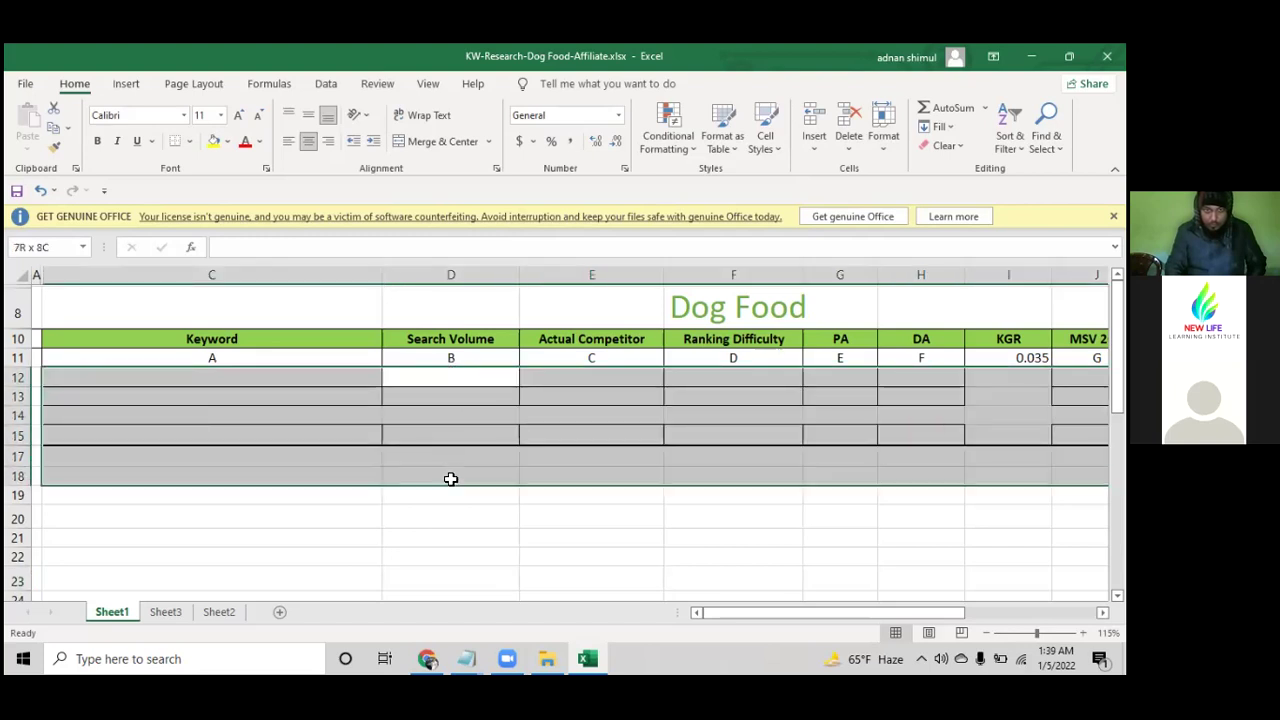
click(577, 430)
drag(591, 366, 594, 523)
click(728, 417)
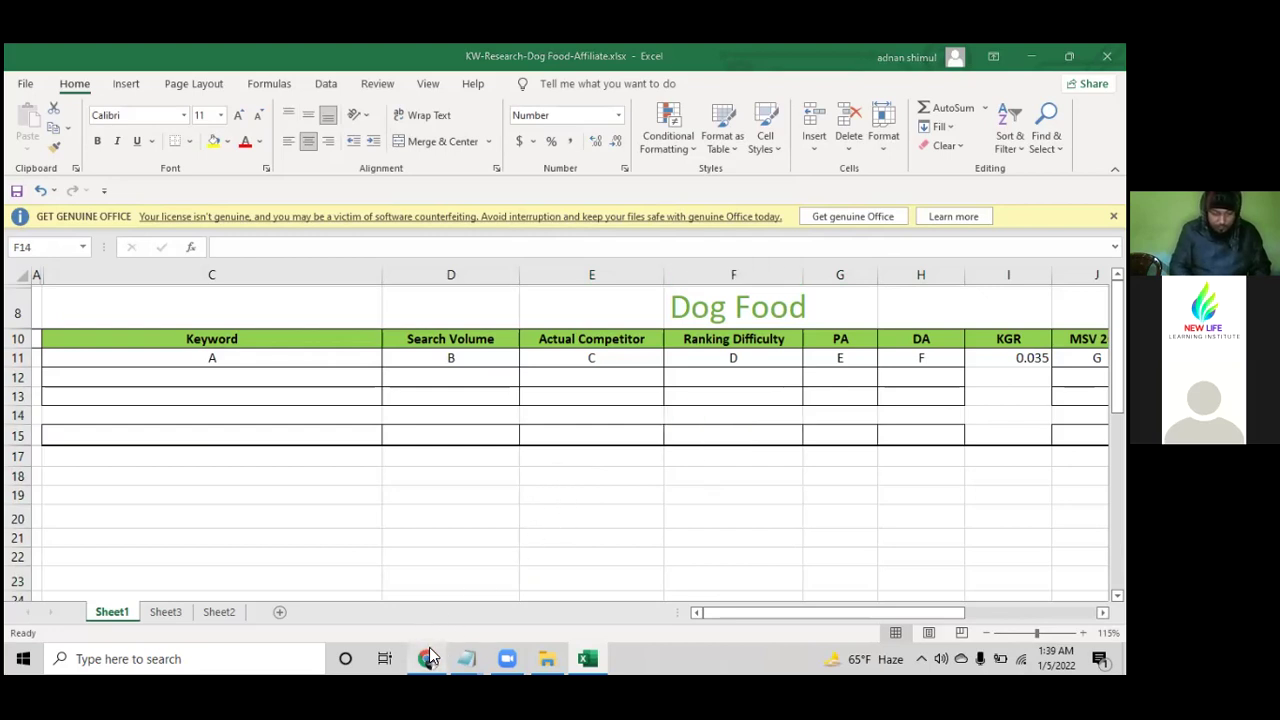
- Switch to Chrome, search Google for "solve keywords" in a new tab and look through the results
click(429, 652)
right_click(252, 57)
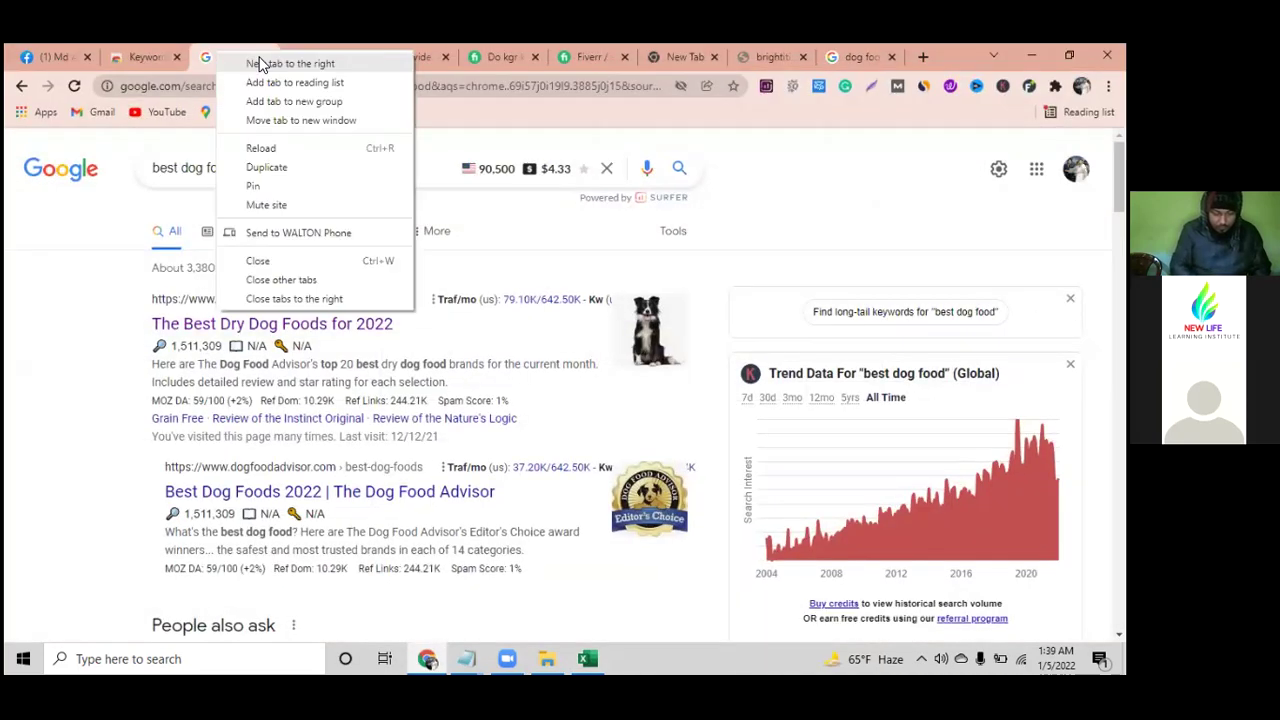
click(290, 61)
click(400, 387)
text(ss)
key(BackSpace)
text(oolve)
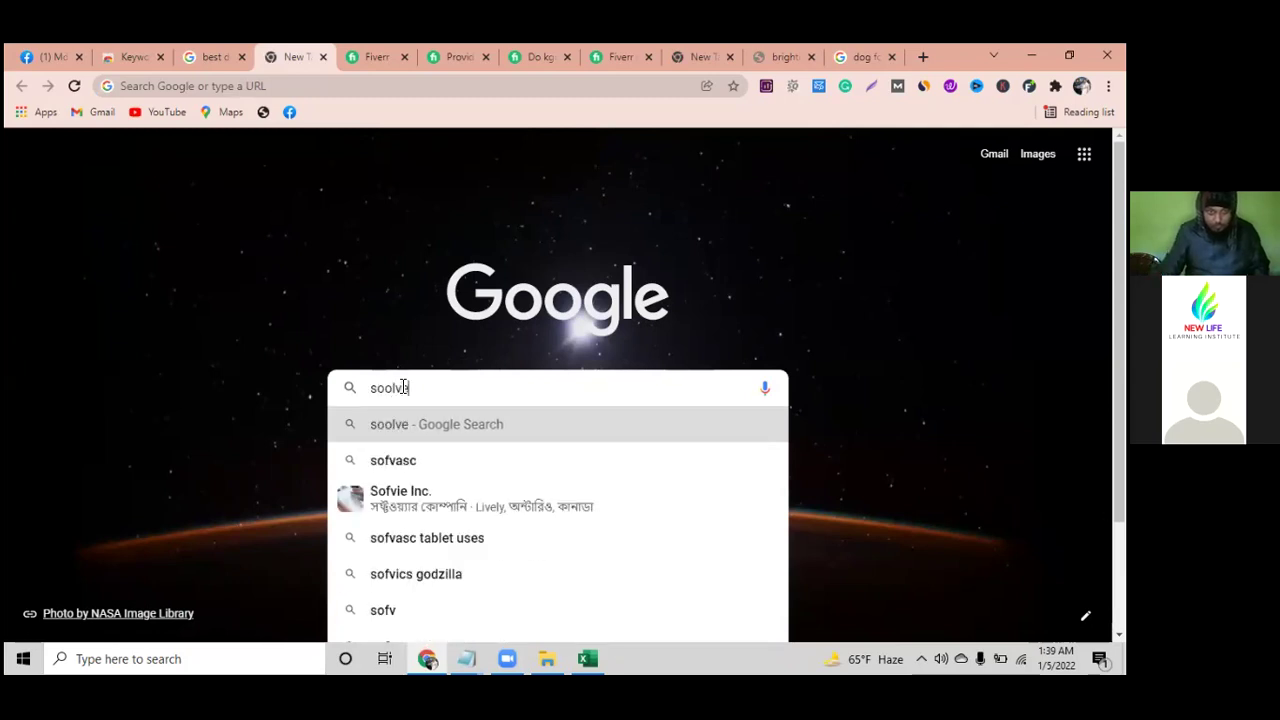
text( keyword)
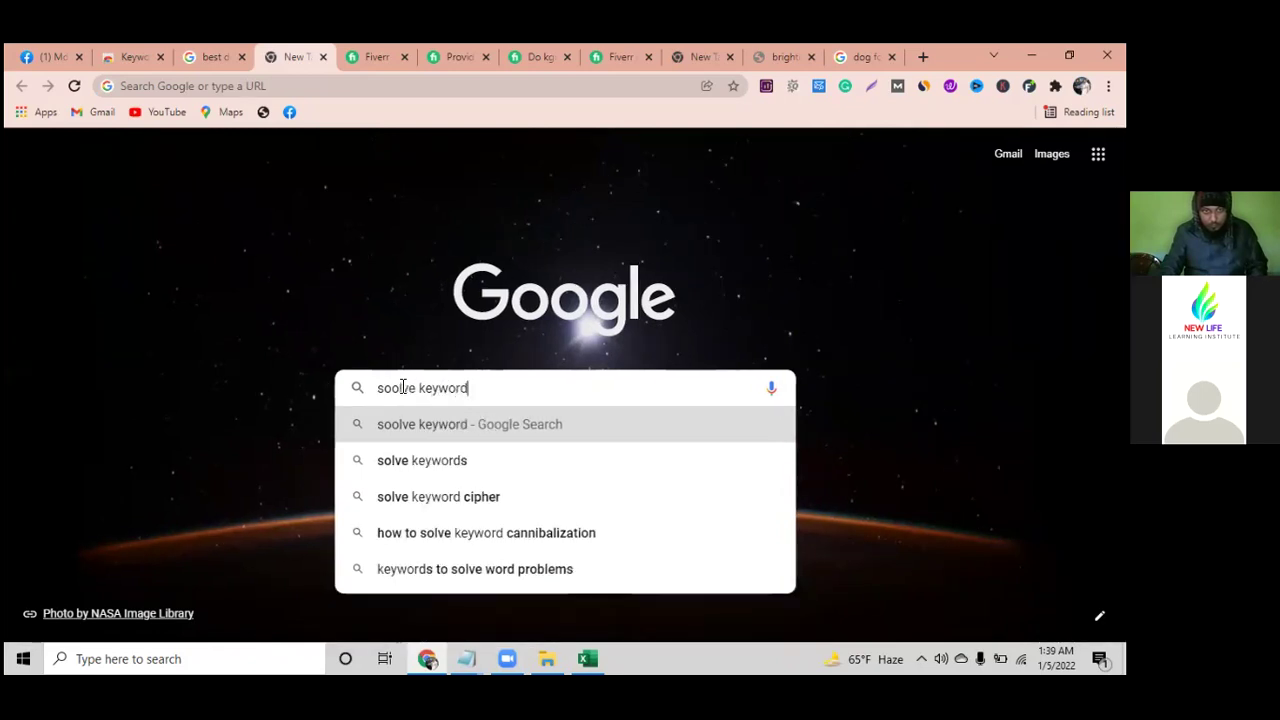
click(424, 460)
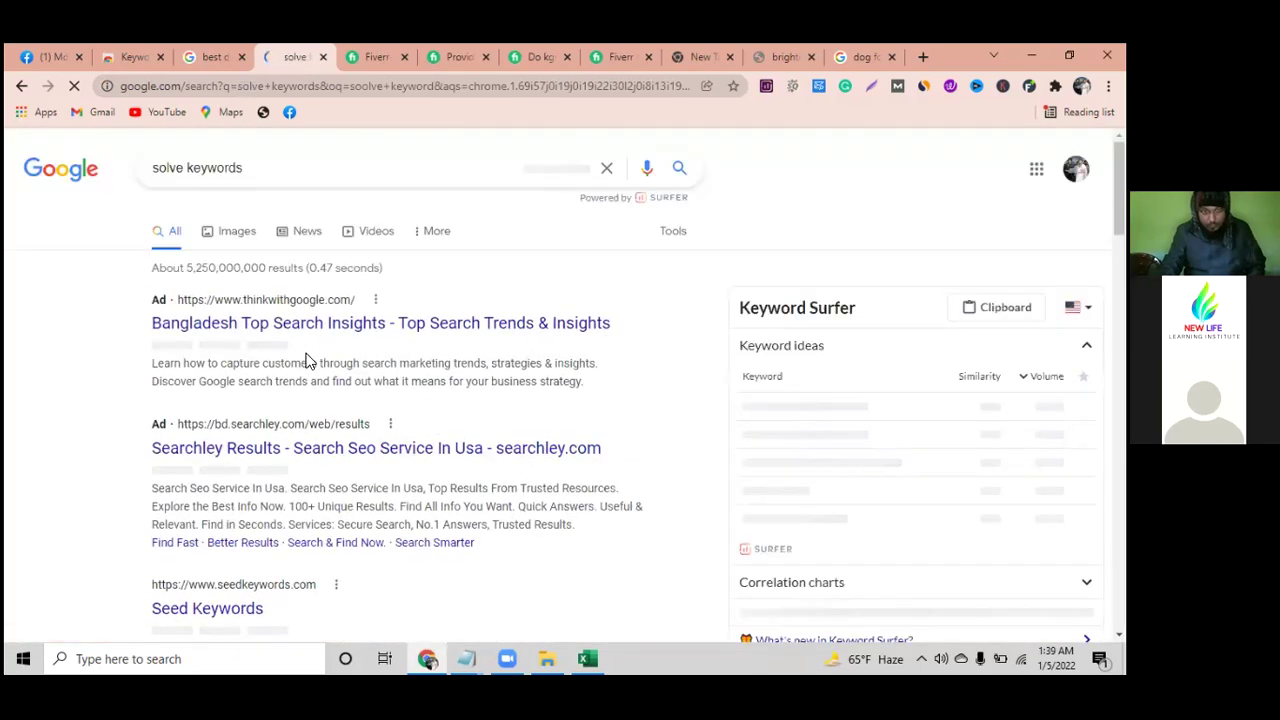
scroll(290, 378, down, 8)
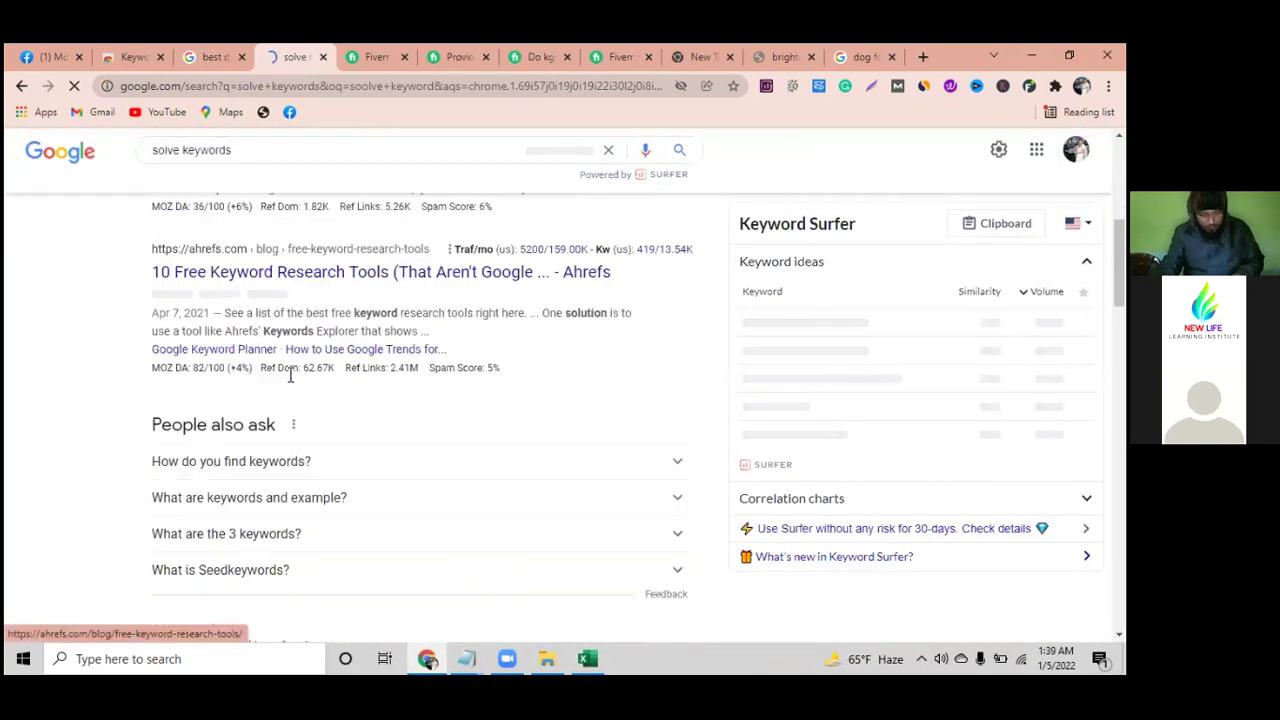
scroll(290, 376, down, 10)
scroll(290, 376, up, 7)
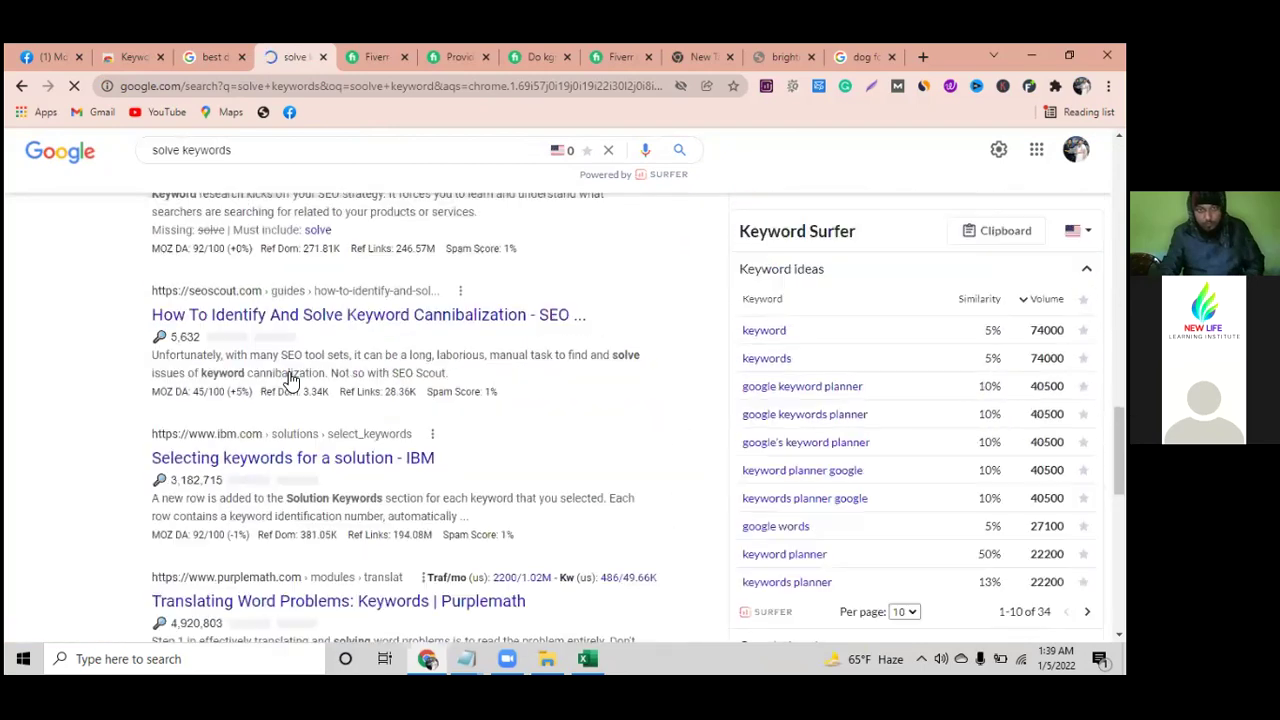
scroll(286, 180, up, 4)
- Shorten the Google query to "solve" and run the search
click(284, 157)
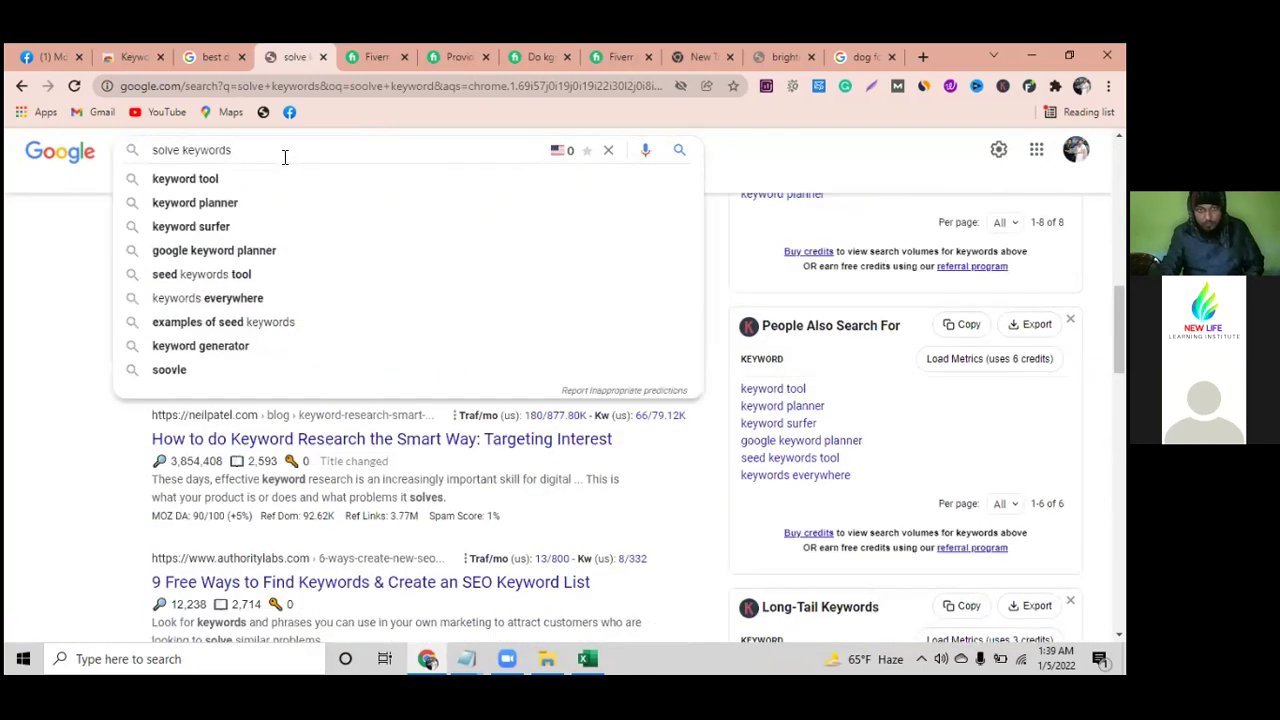
key(BackSpace)
key(BackSpace)
key(BackSpace)
key(BackSpace)
key(BackSpace)
key(BackSpace)
key(BackSpace)
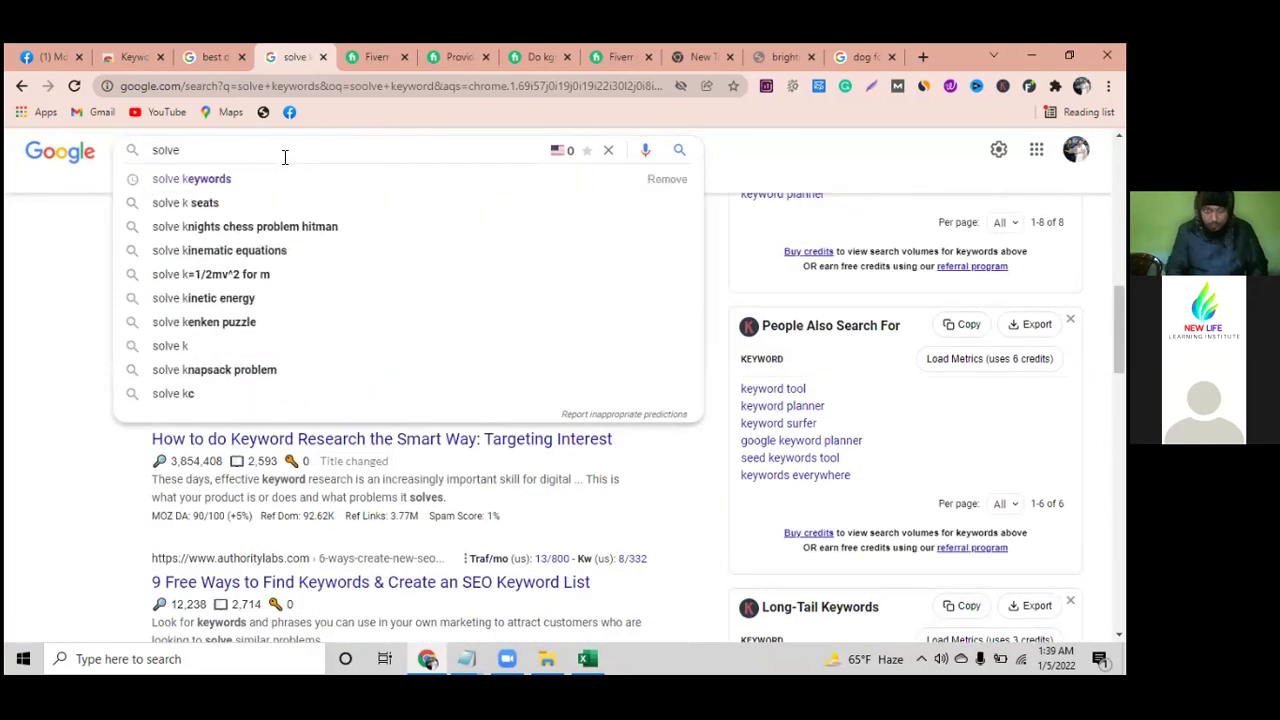
key(Return)
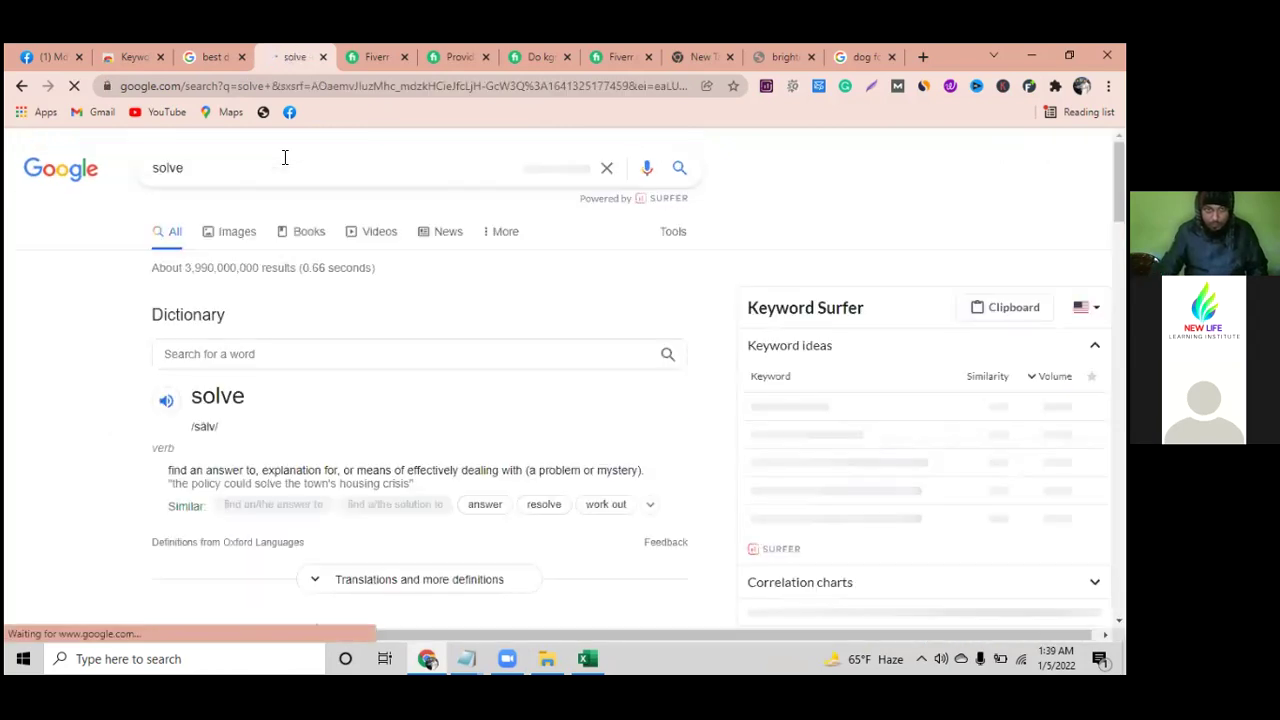
- Look through the results for "solve" and open the SOLVE site at solveoregon.org
scroll(283, 351, down, 5)
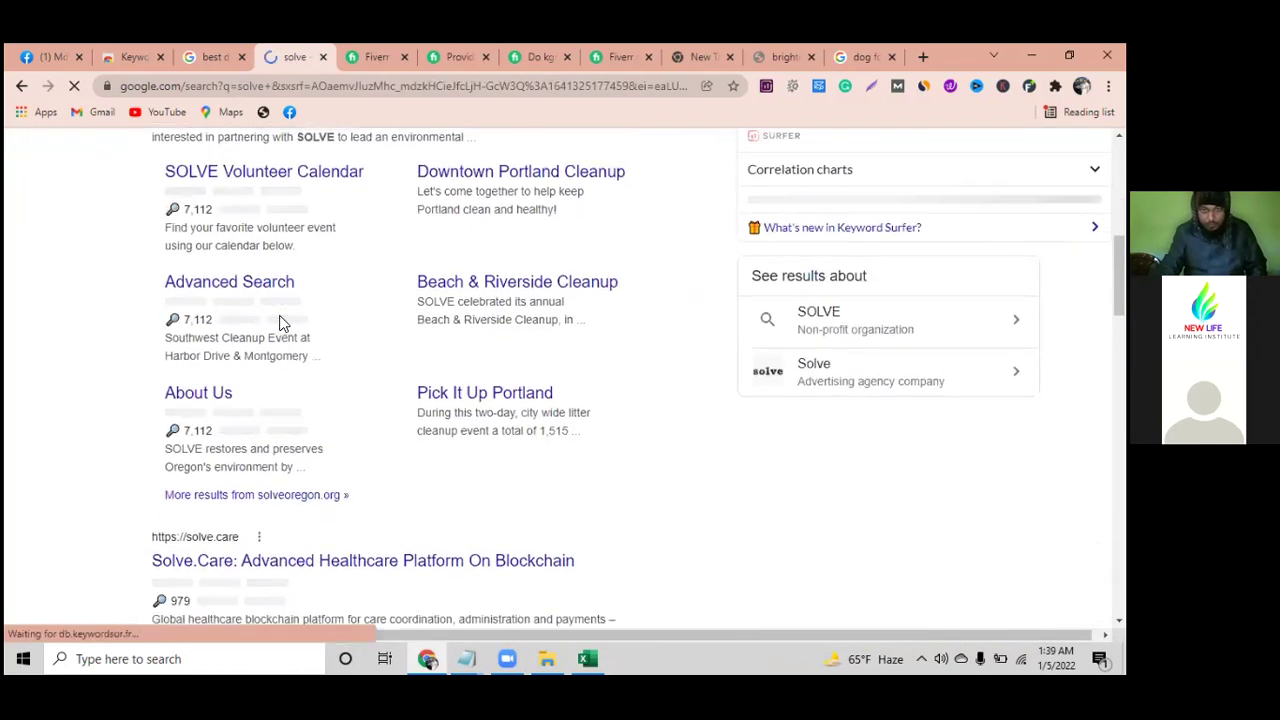
scroll(277, 255, down, 4)
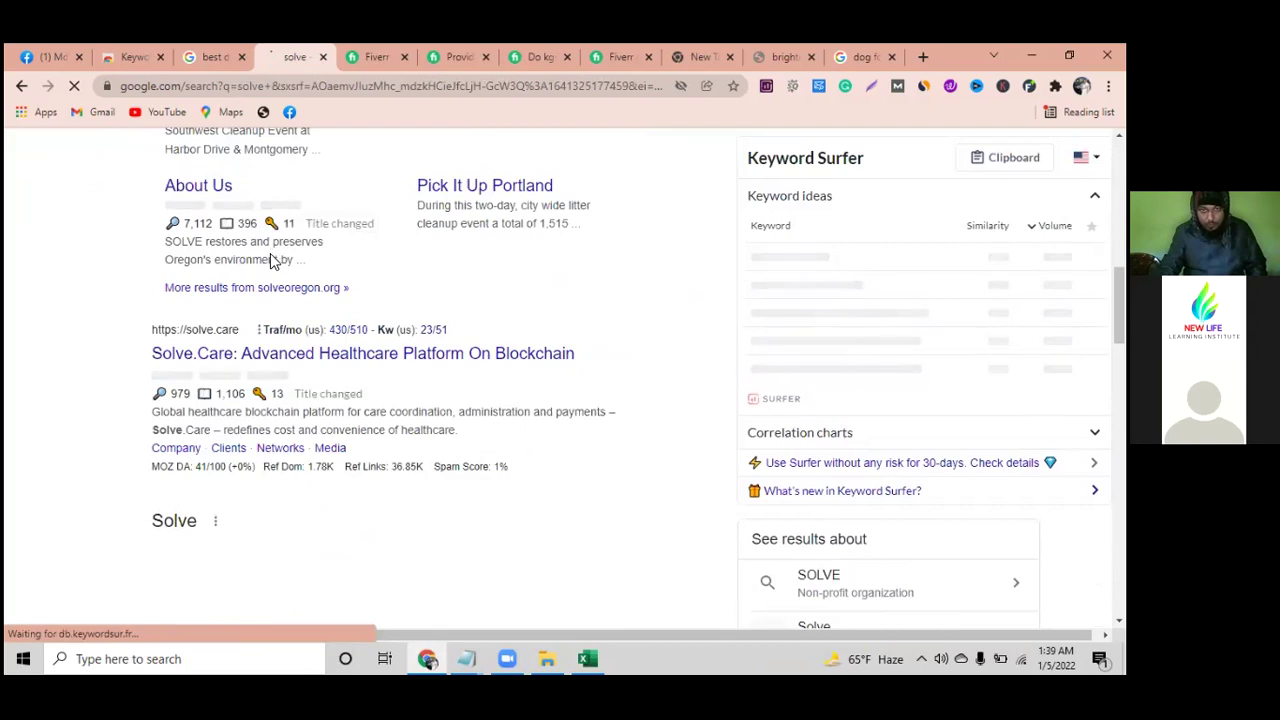
scroll(270, 261, up, 5)
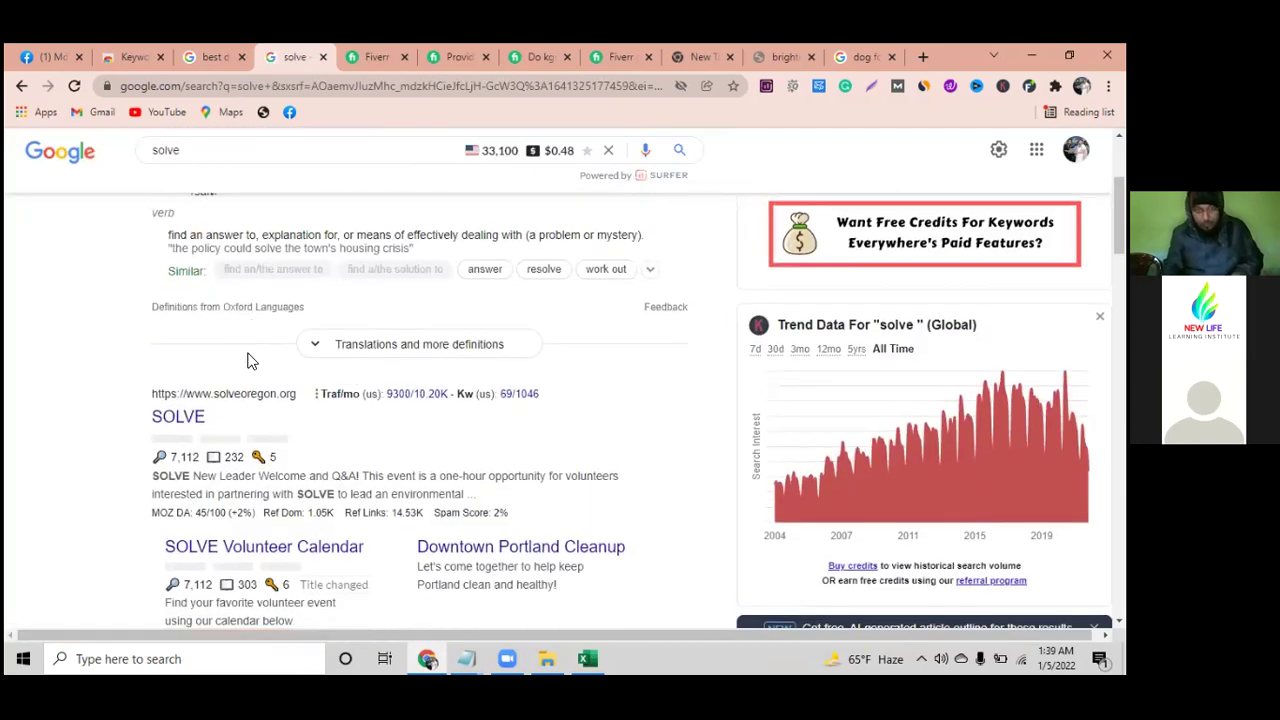
click(197, 420)
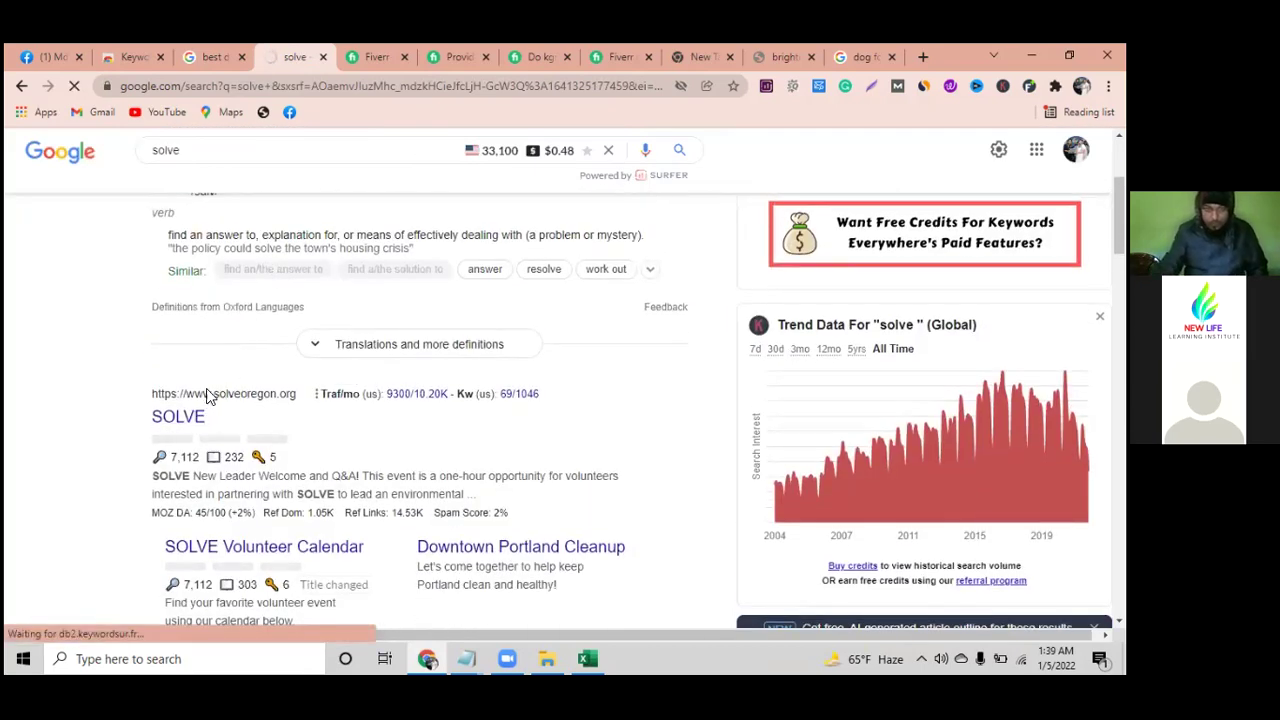
- Search Google for "answer the public" in a new tab and open the AnswerThePublic website
right_click(289, 57)
click(323, 67)
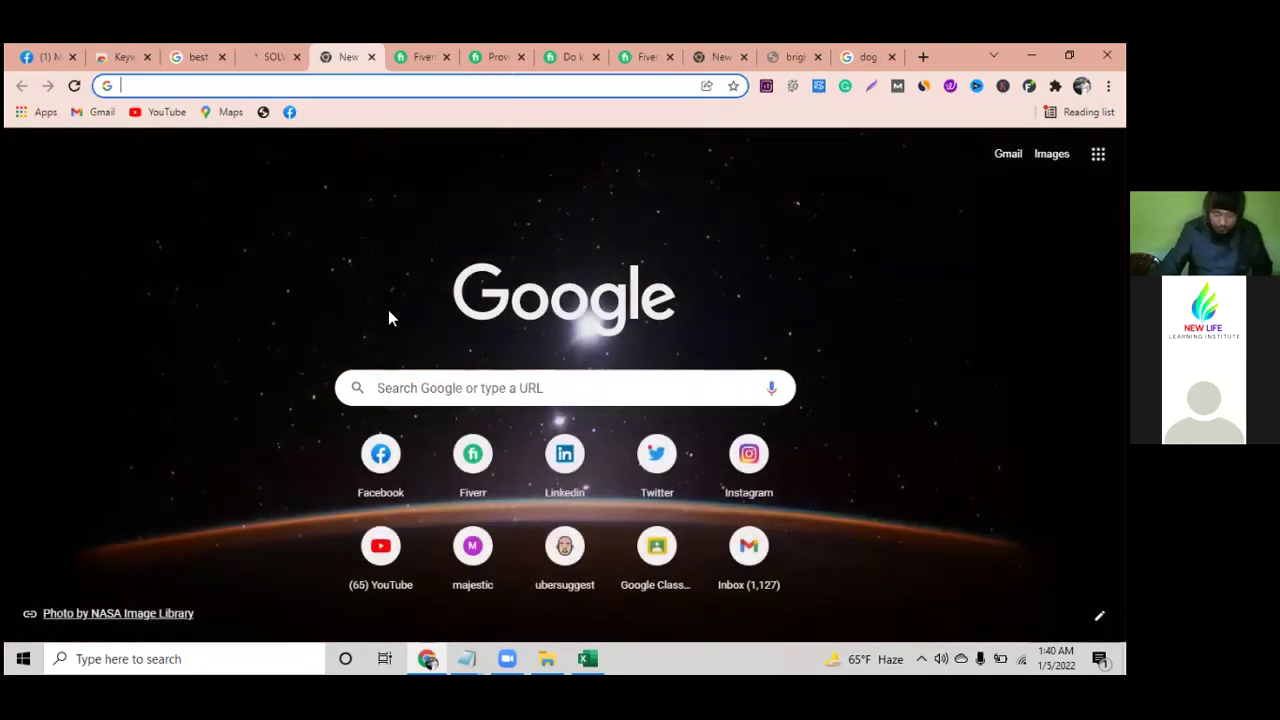
click(412, 390)
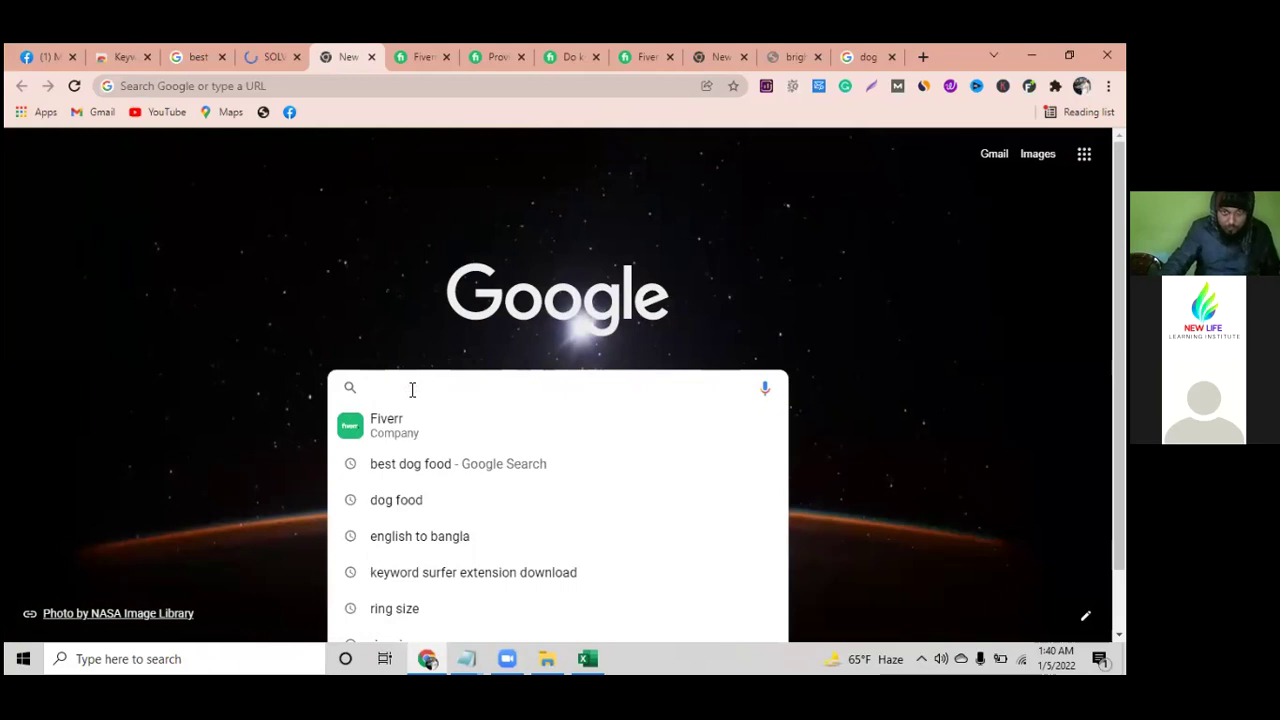
text(answerthe)
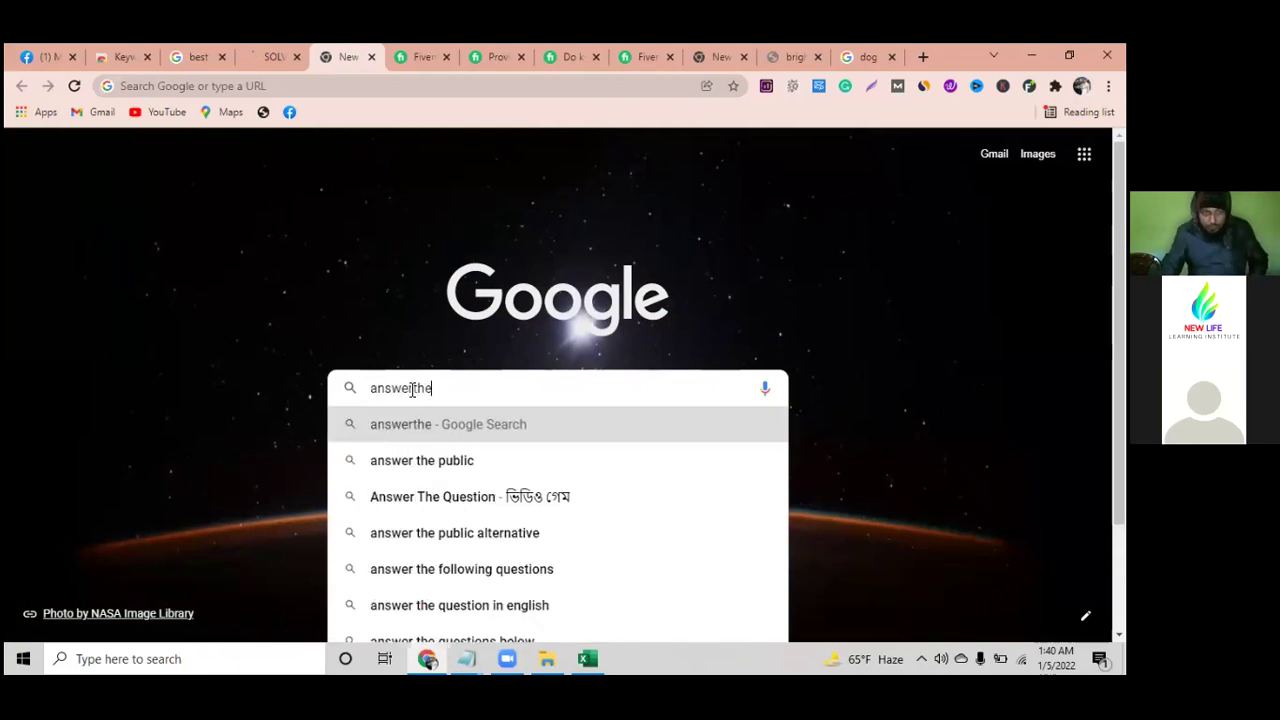
click(429, 462)
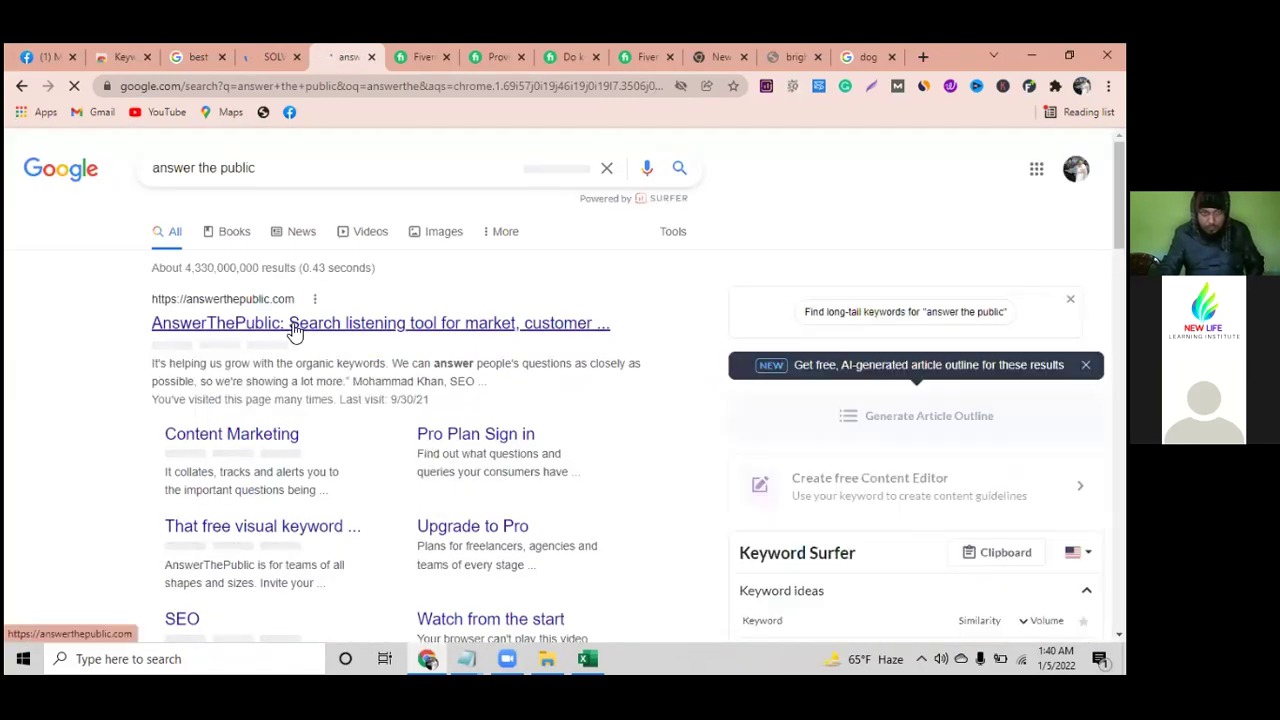
click(295, 330)
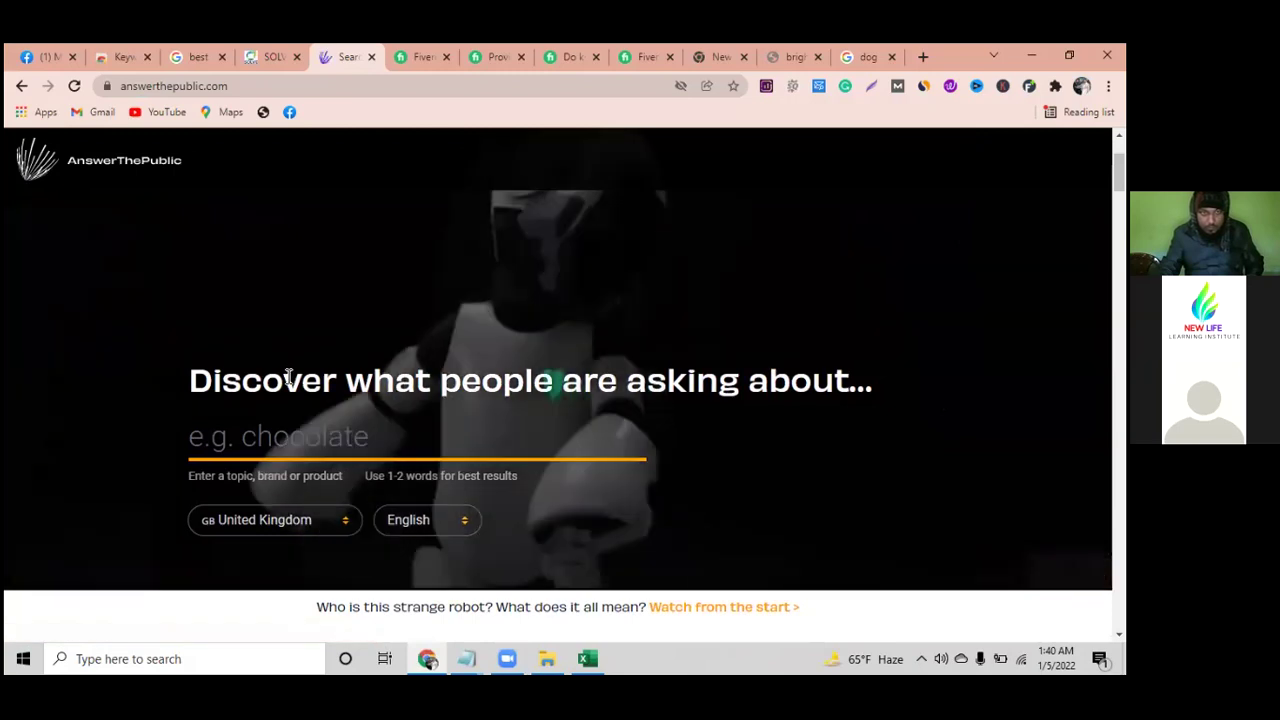
- Run an AnswerThePublic search for the topic "dog food"
click(288, 436)
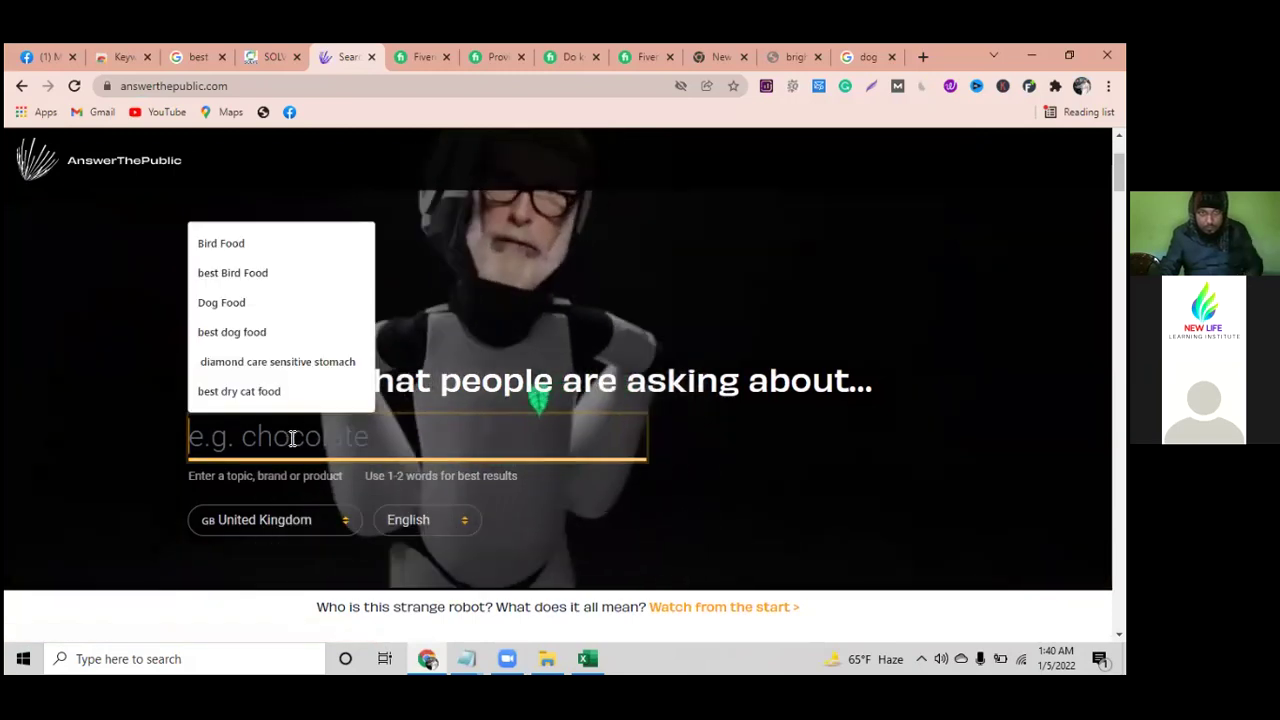
text(dog food)
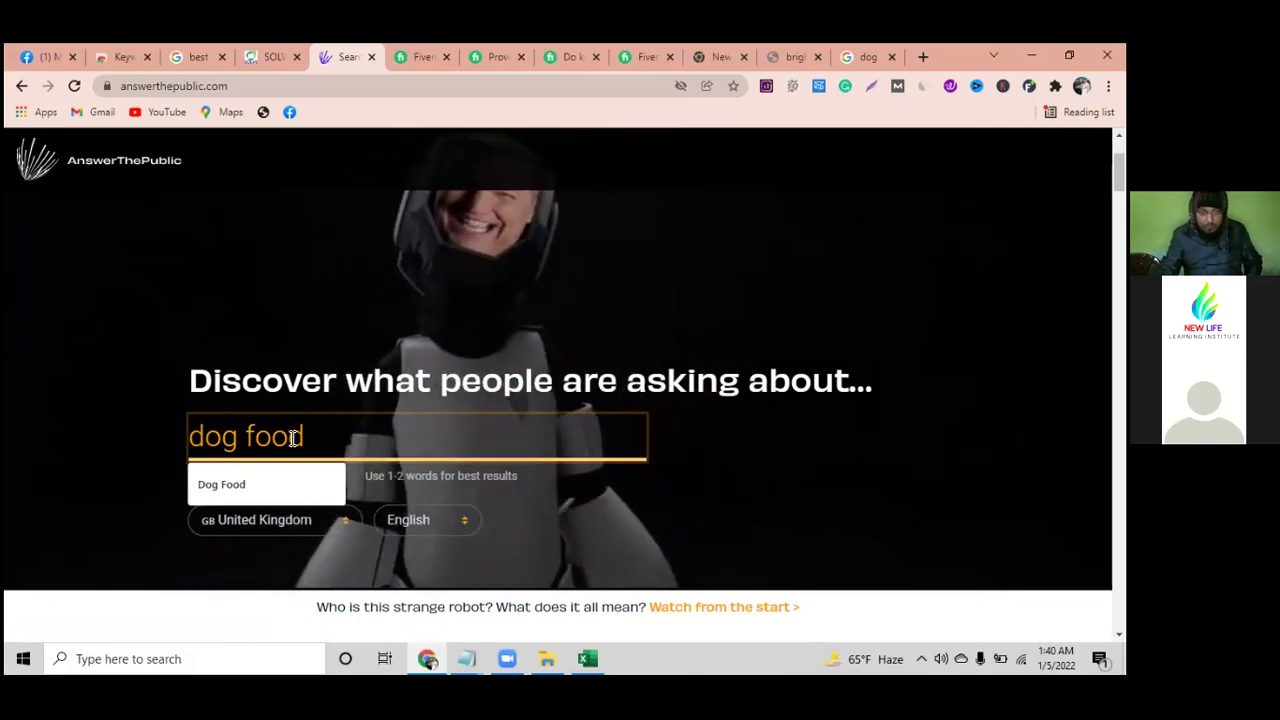
key(Return)
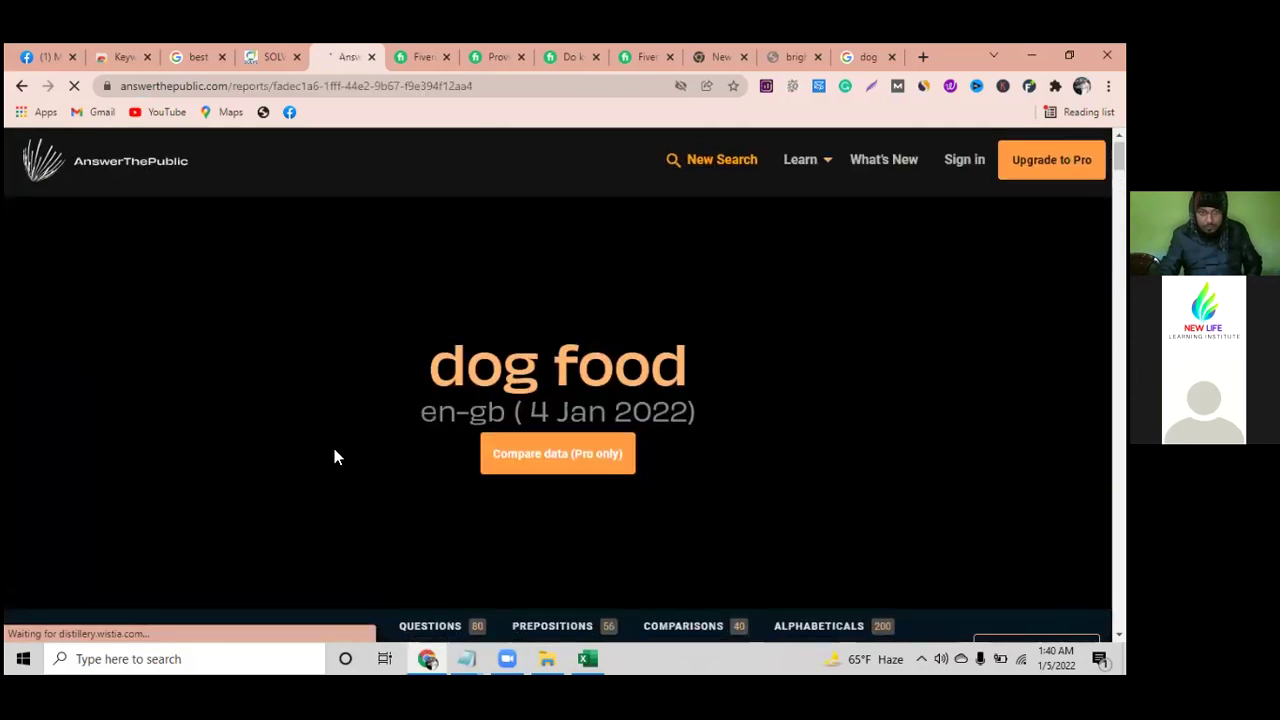
- Examine the question wheel of the dog food report, dismissing the email course pop-up
scroll(334, 454, down, 4)
scroll(334, 457, down, 5)
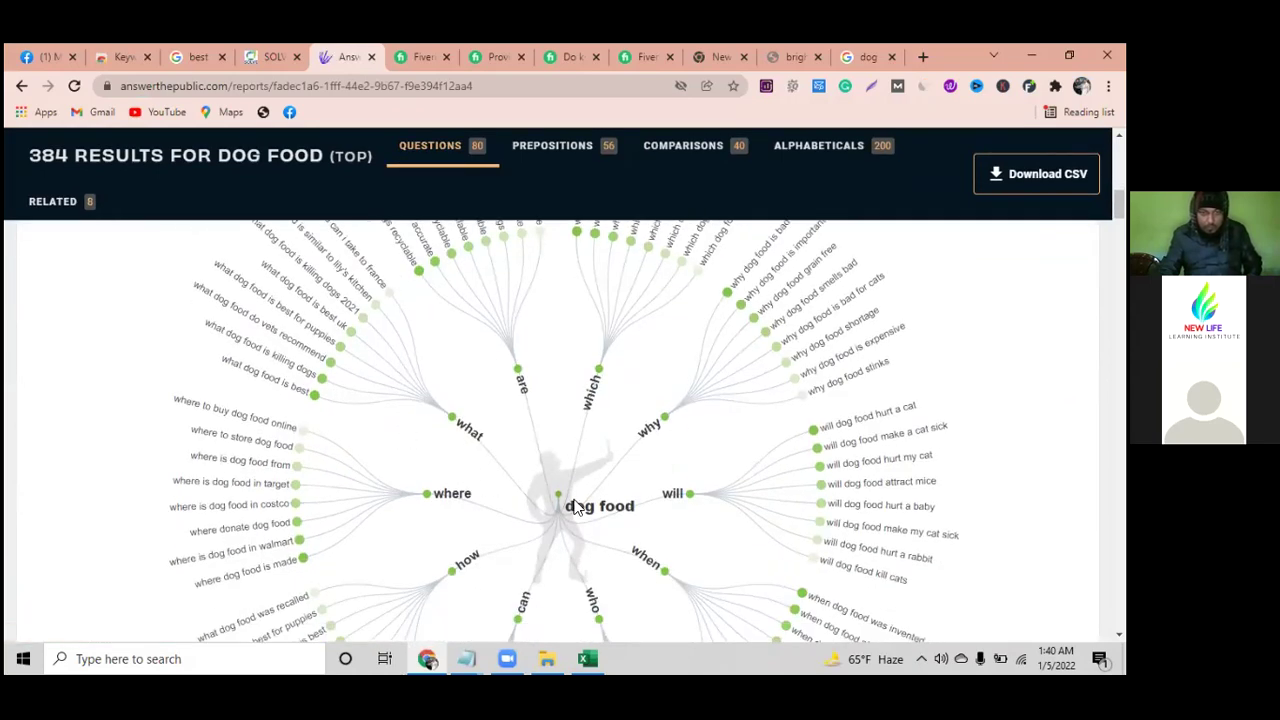
scroll(585, 508, up, 1)
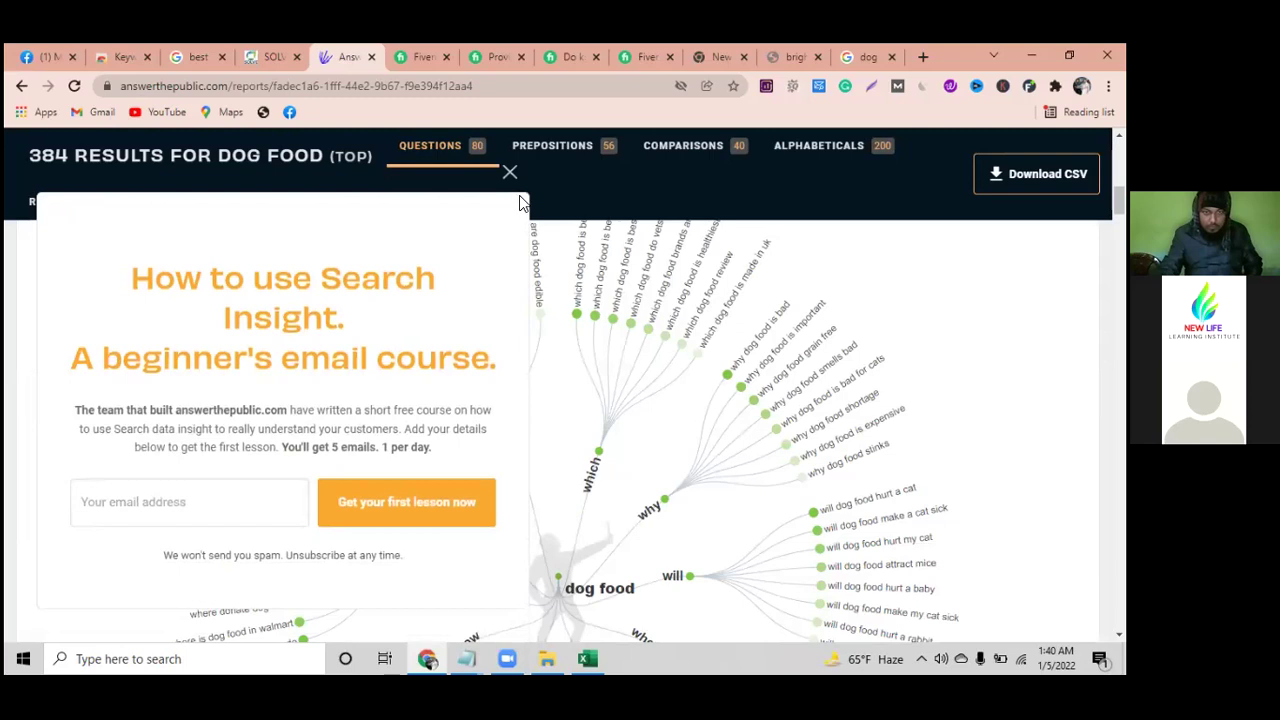
click(510, 172)
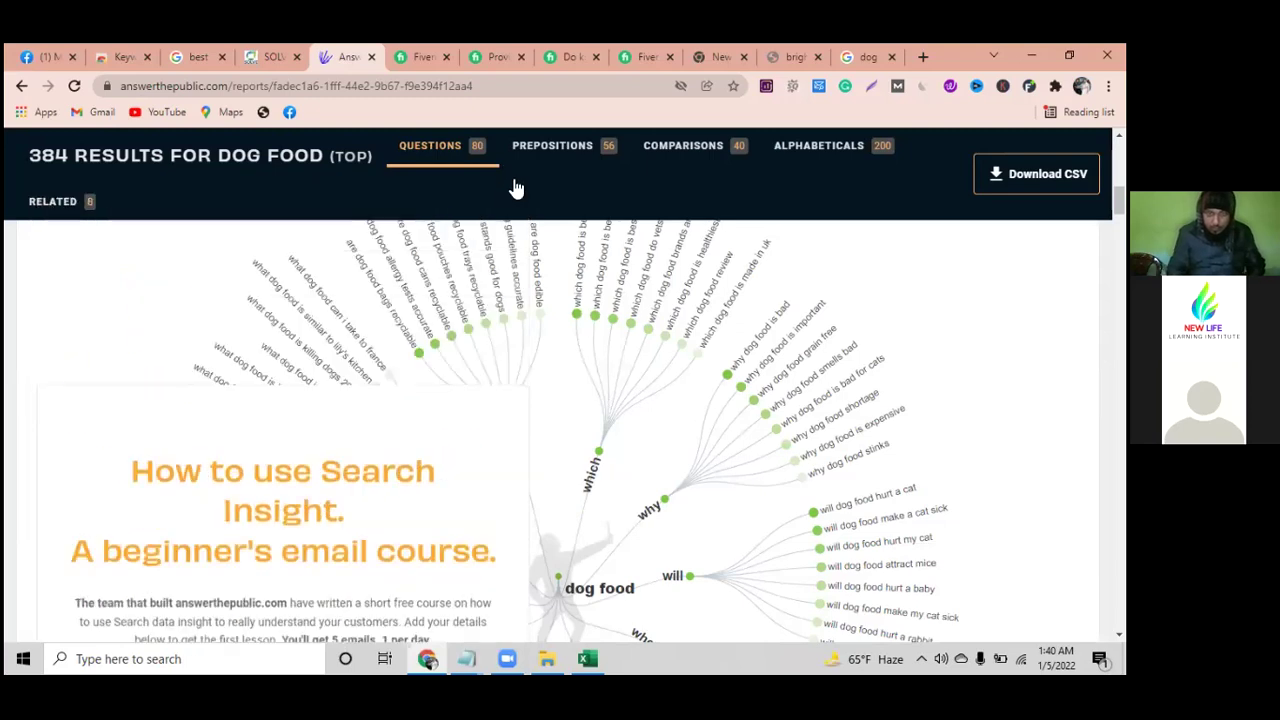
scroll(583, 436, down, 1)
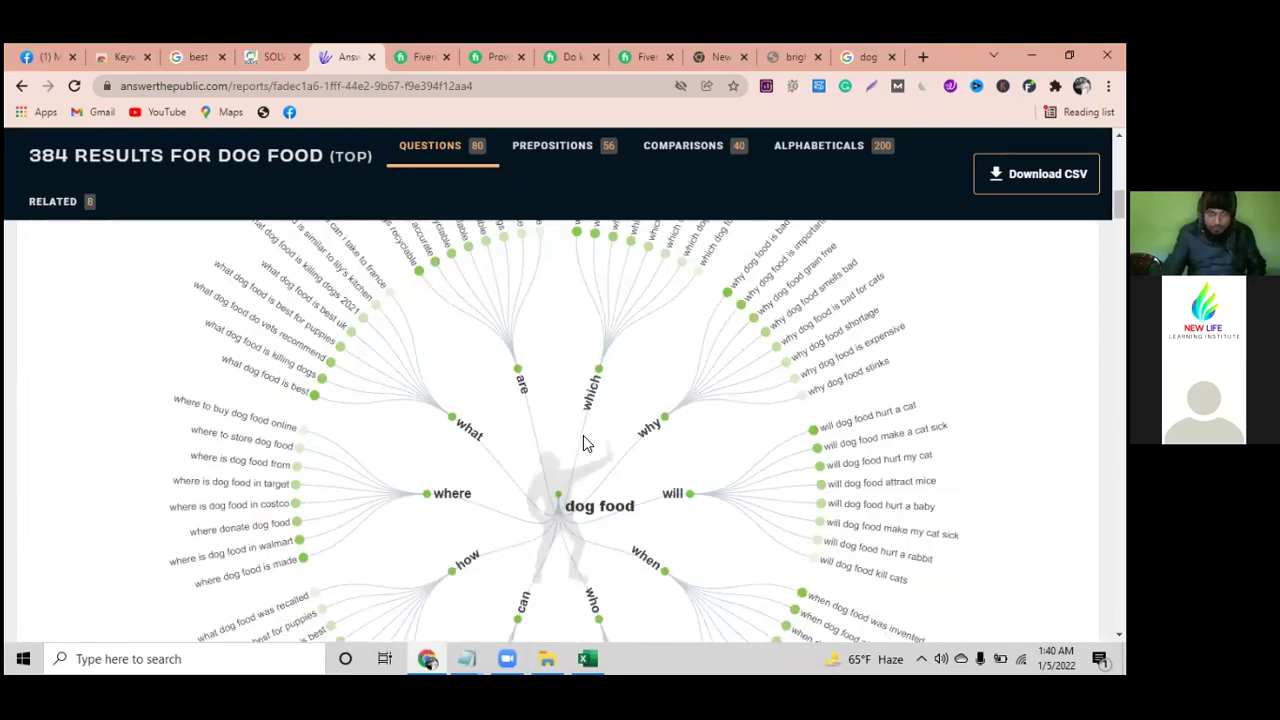
scroll(585, 443, up, 1)
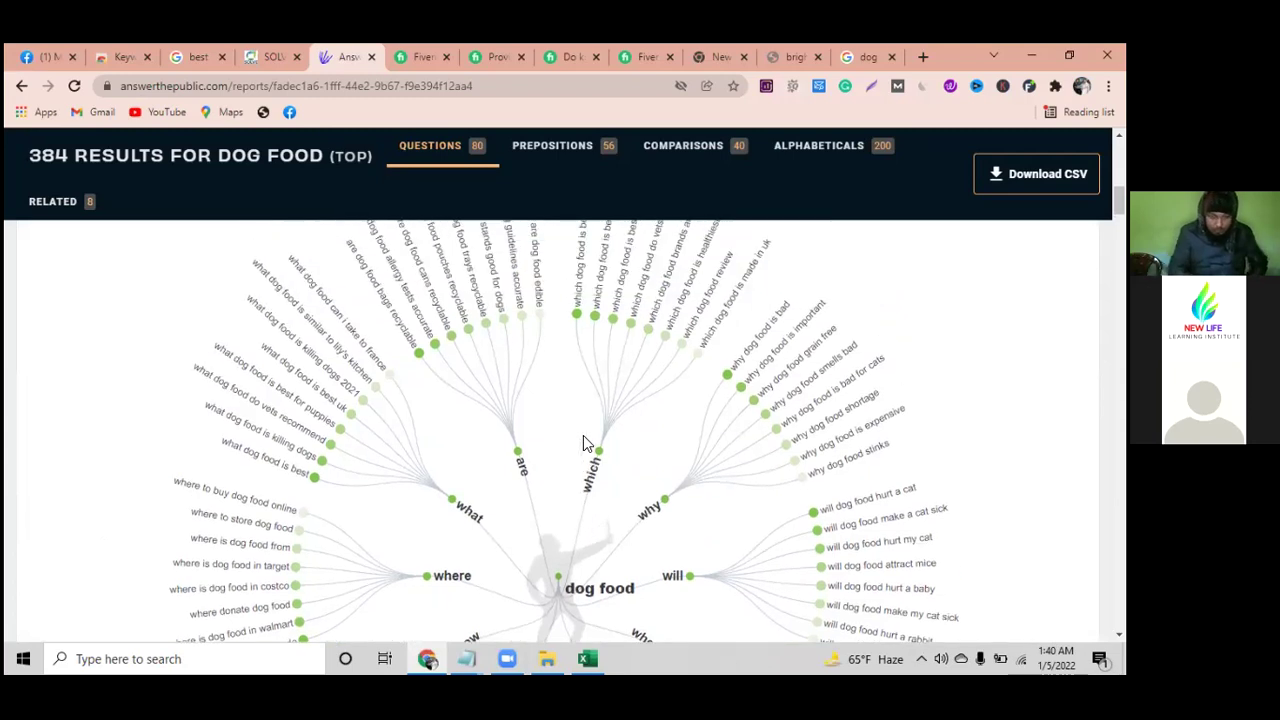
scroll(585, 443, down, 1)
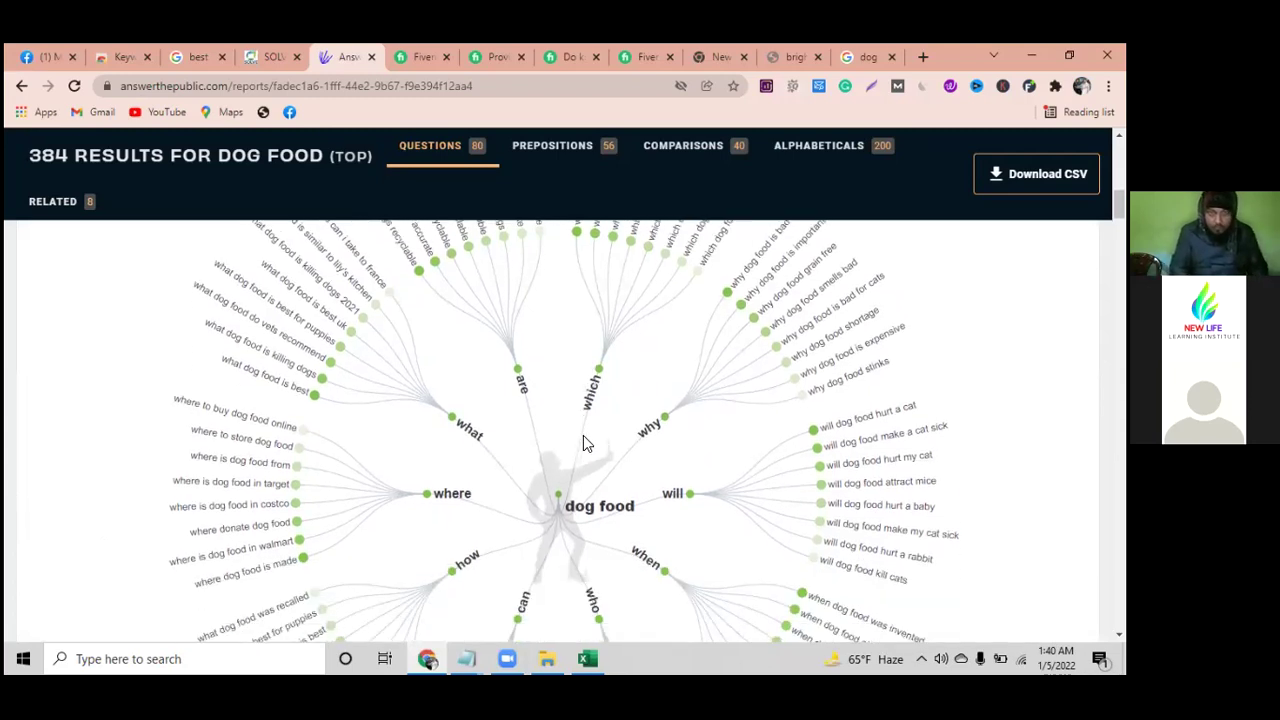
scroll(700, 420, up, 1)
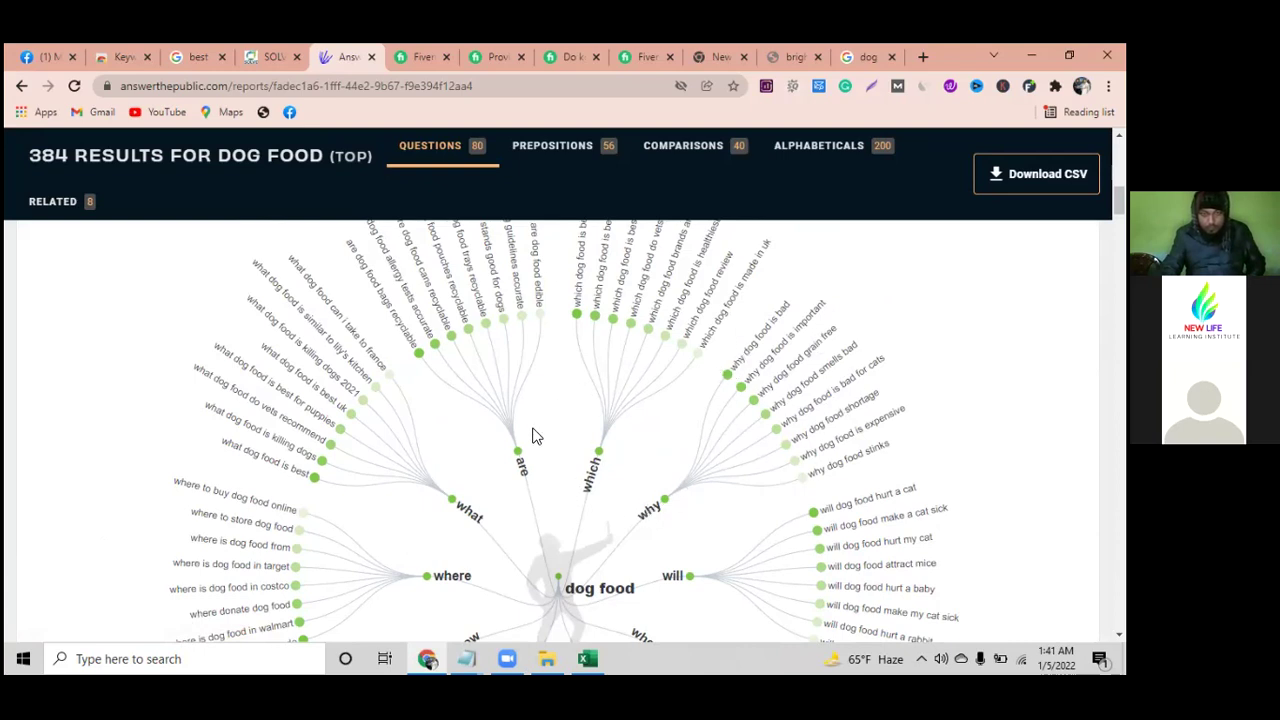
scroll(417, 430, down, 3)
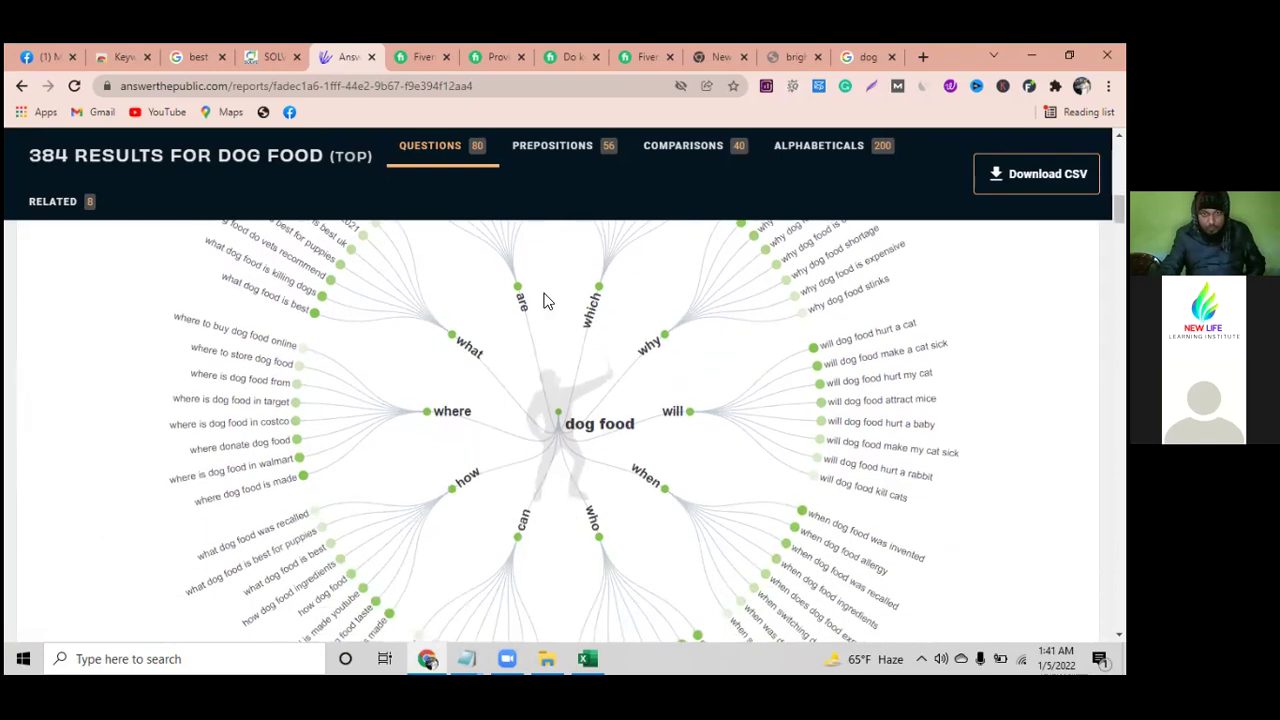
scroll(371, 382, up, 2)
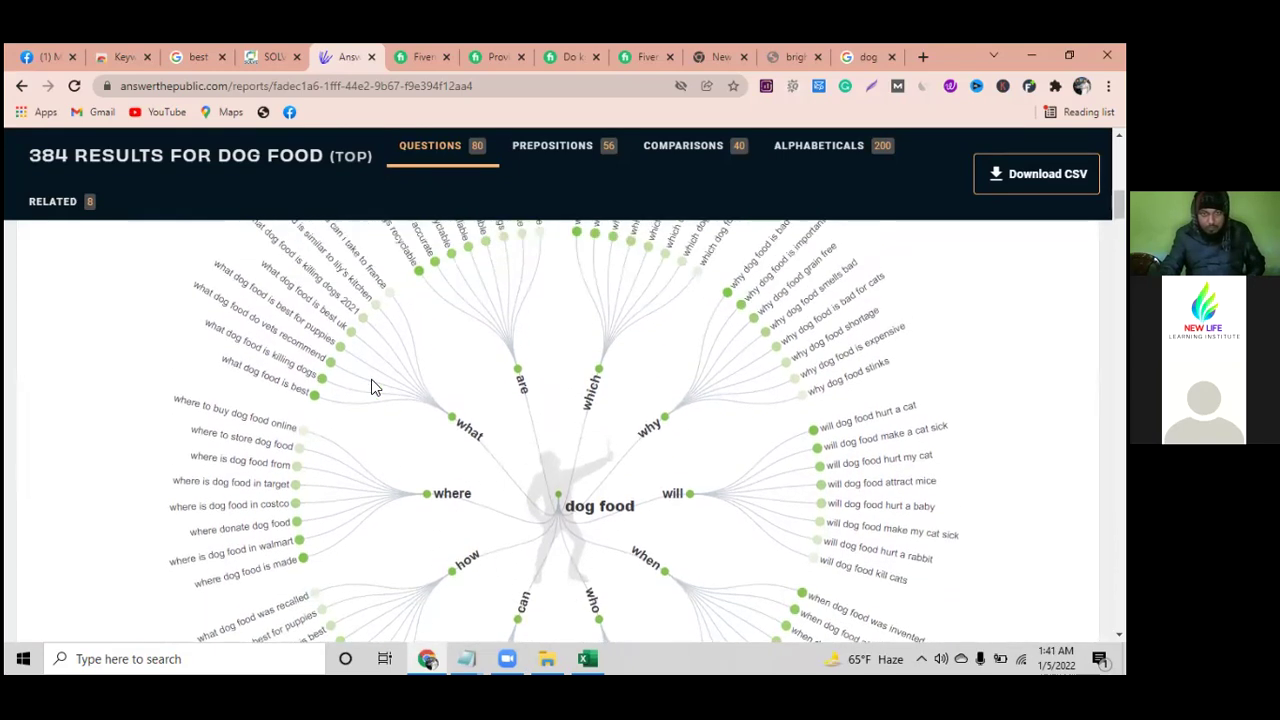
scroll(313, 387, up, 2)
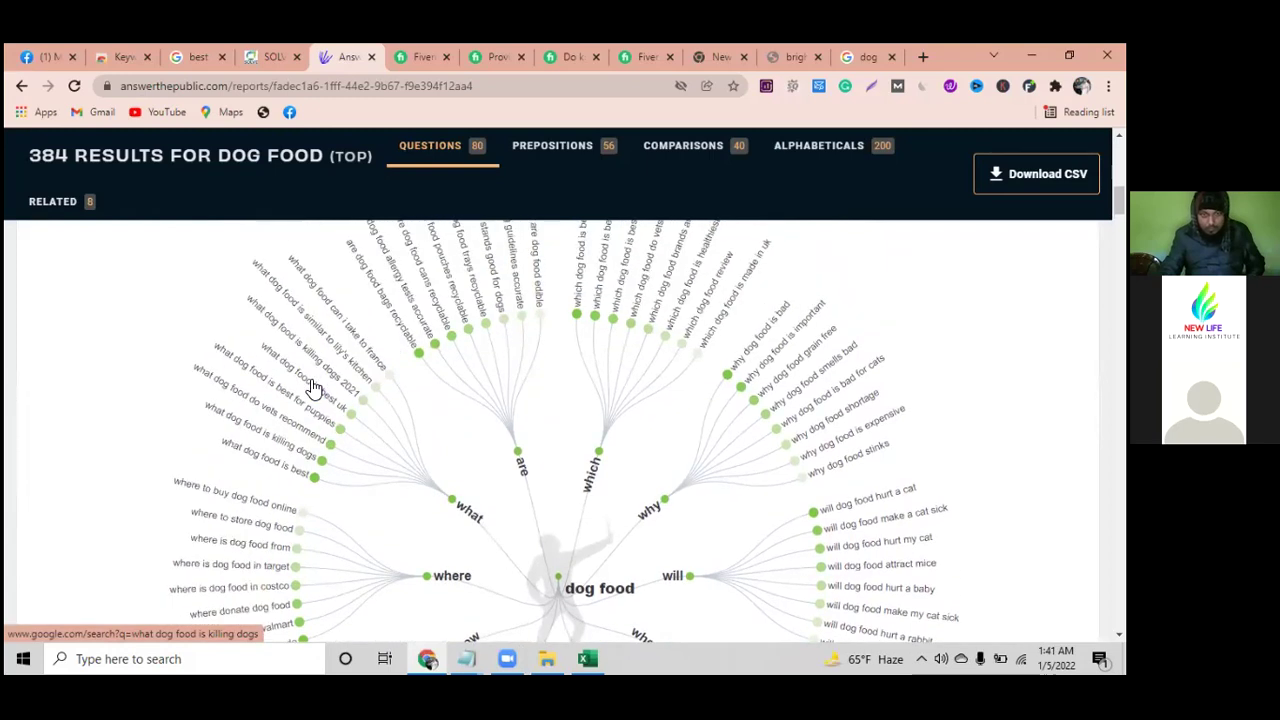
- Examine the preposition and comparison wheels of the dog food report
scroll(313, 388, down, 5)
scroll(313, 388, down, 5)
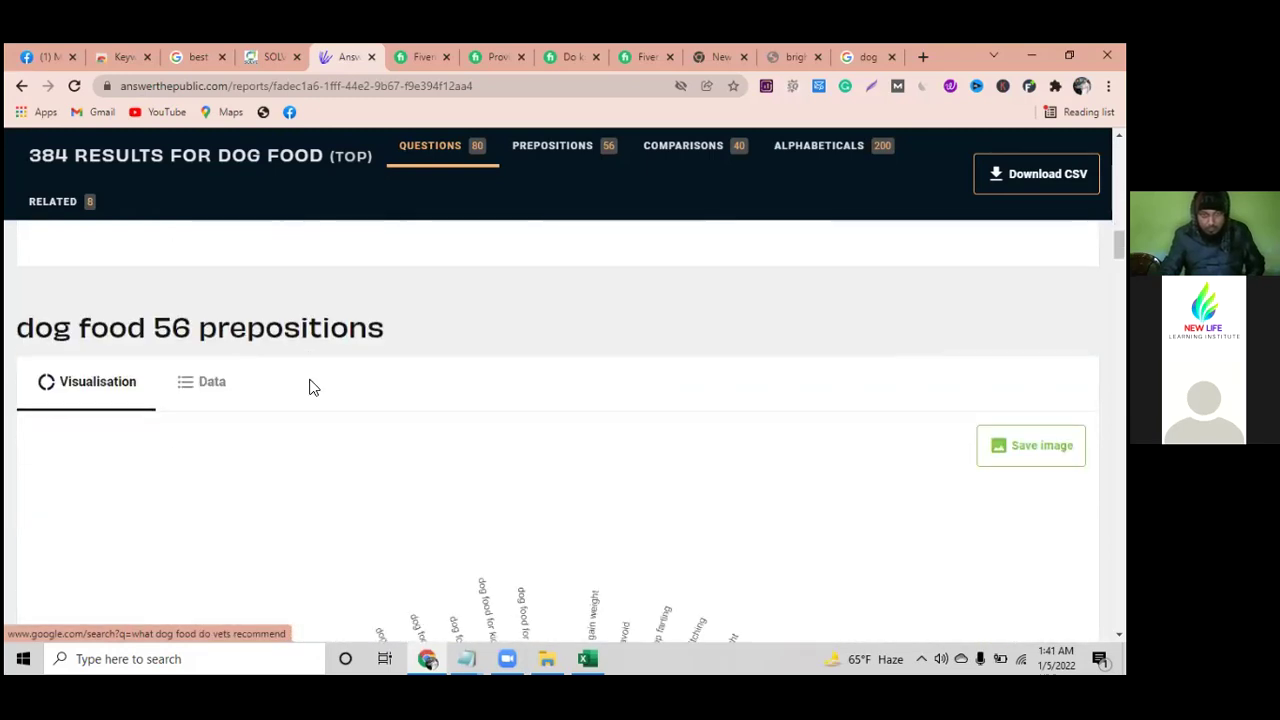
scroll(310, 388, down, 2)
scroll(310, 388, up, 1)
scroll(310, 388, down, 3)
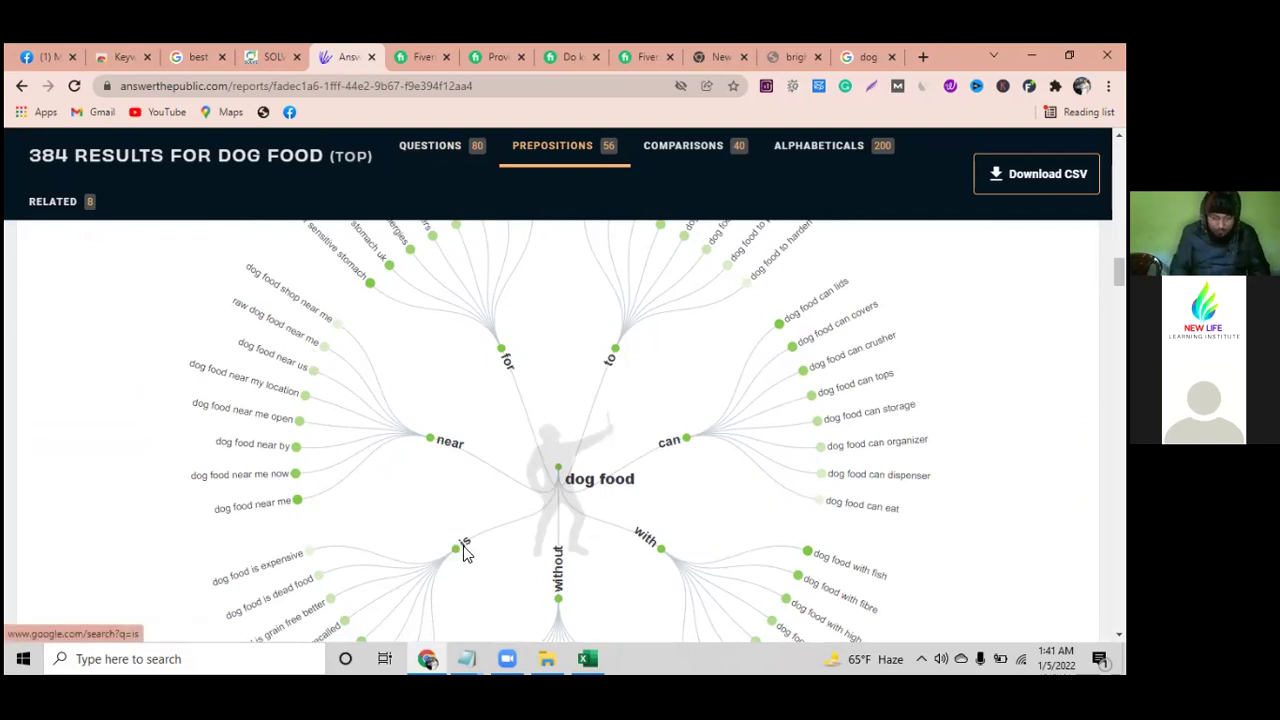
scroll(574, 563, down, 6)
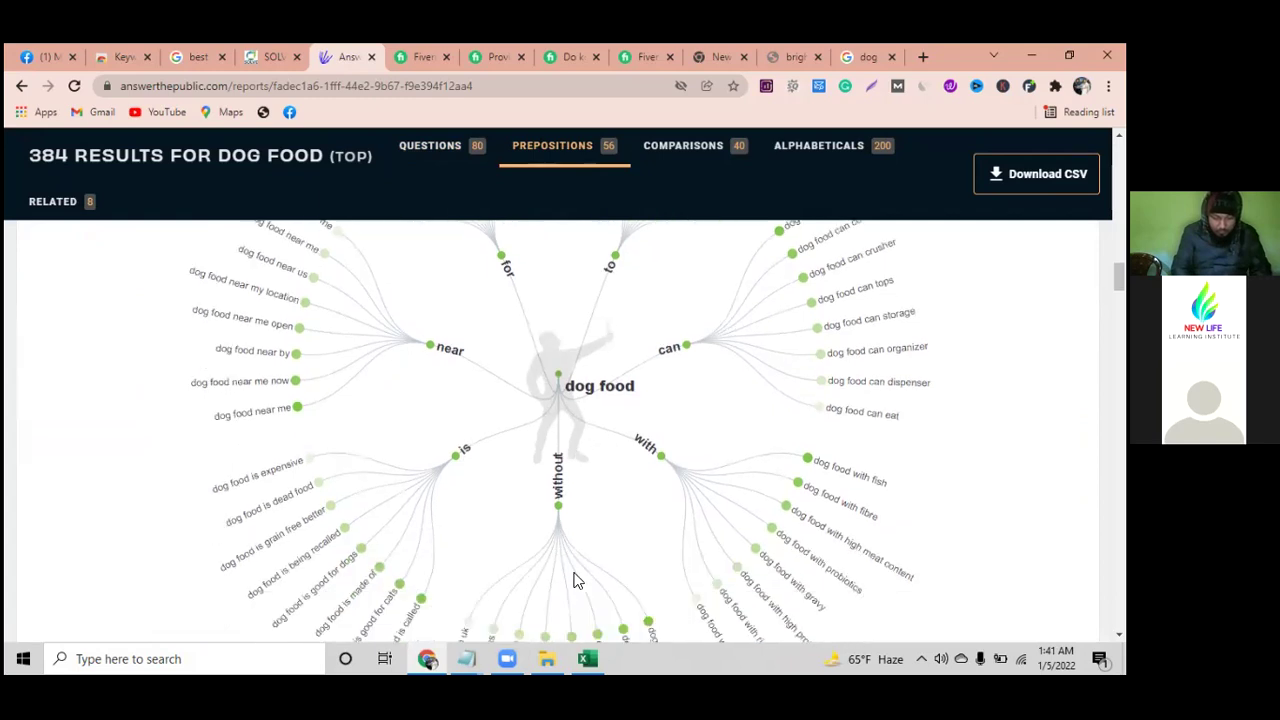
scroll(576, 582, down, 5)
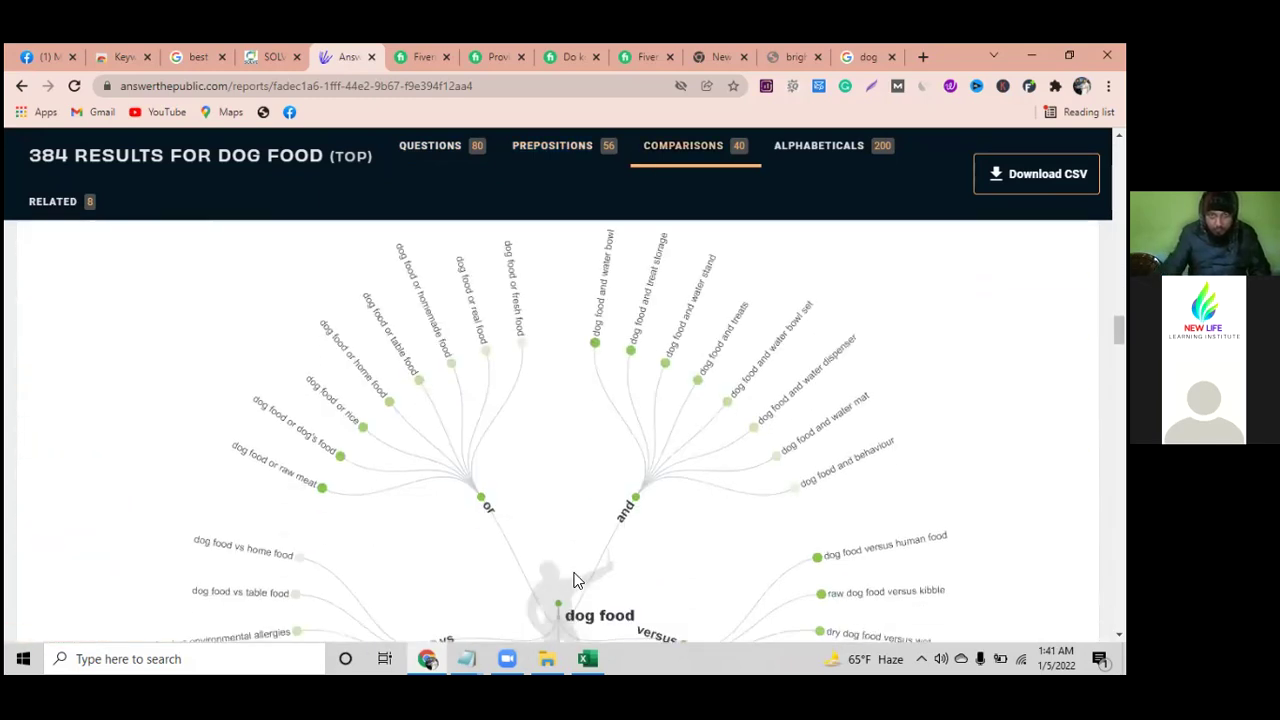
scroll(576, 580, down, 1)
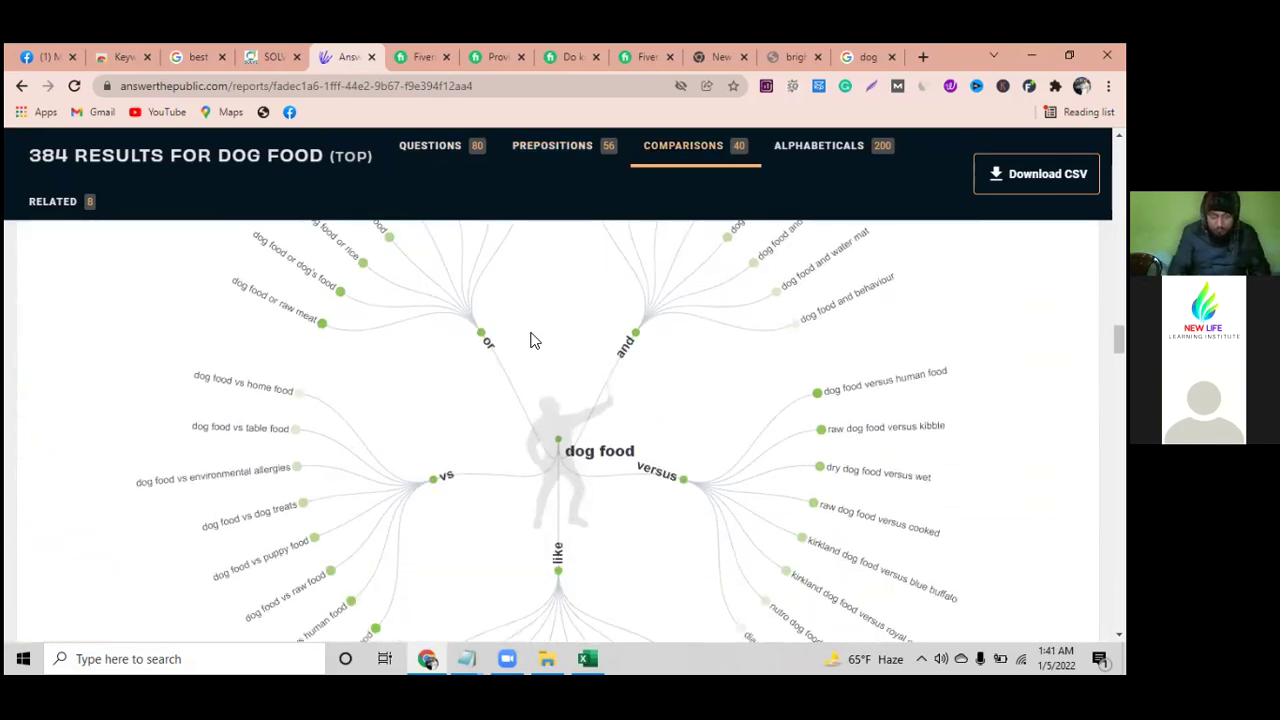
- Look through the alphabetical dog food keyword lists and return to the start of the report
scroll(529, 337, down, 4)
scroll(588, 546, down, 5)
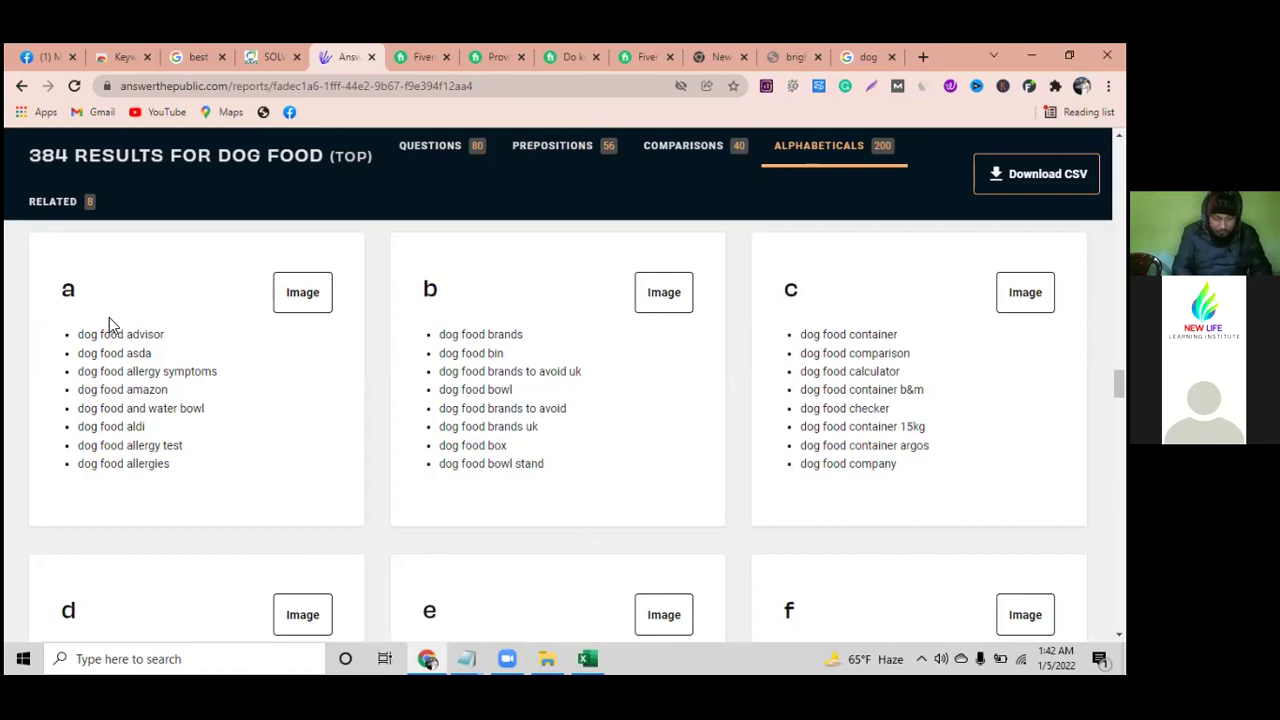
scroll(171, 514, down, 10)
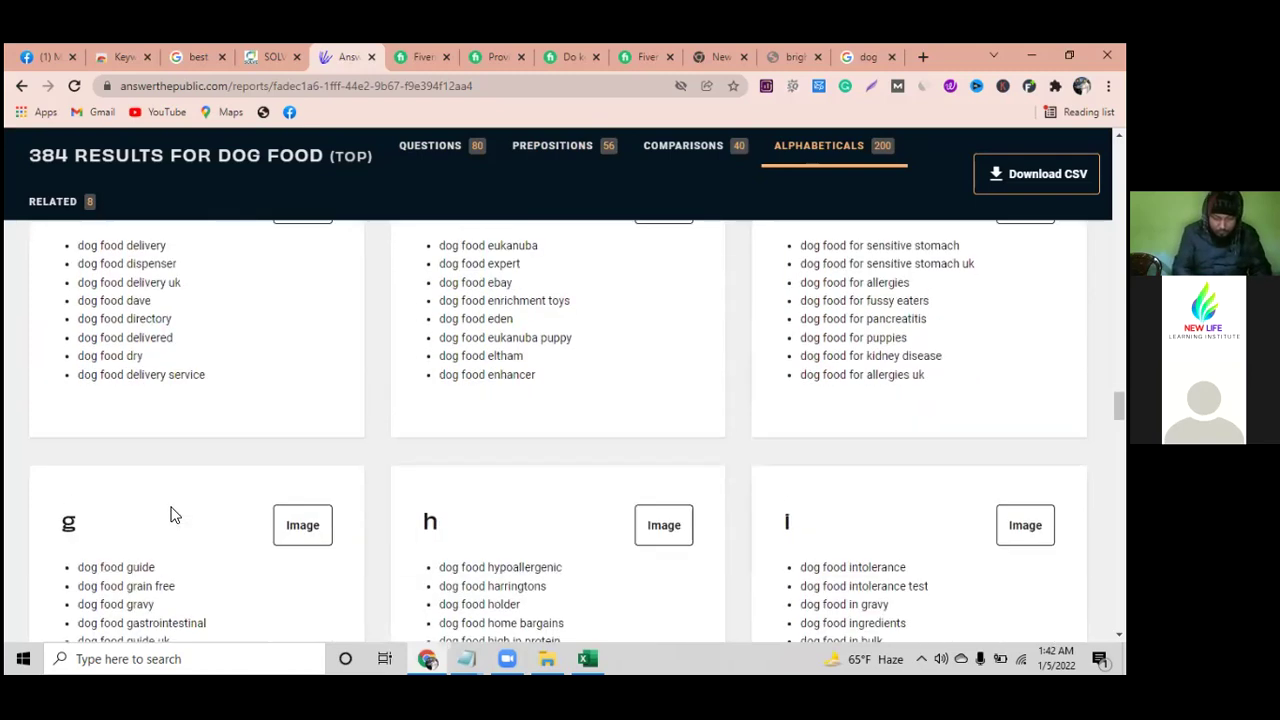
scroll(171, 514, down, 8)
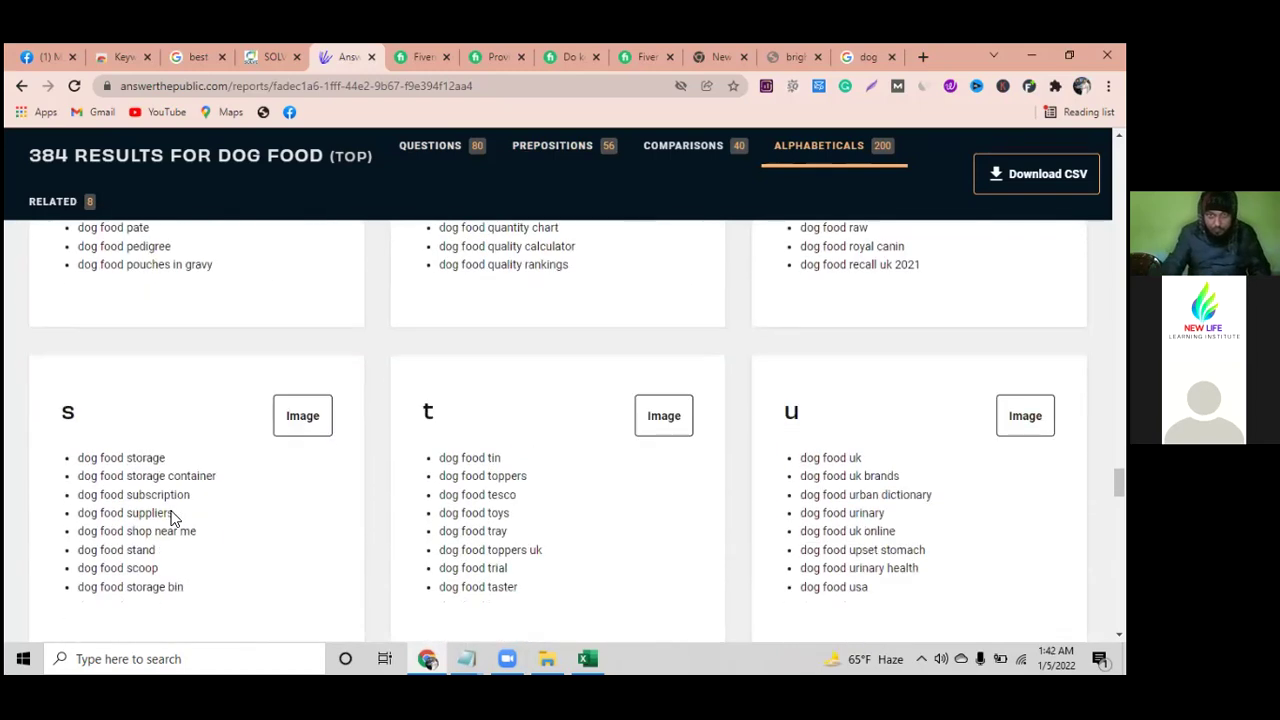
scroll(173, 512, up, 20)
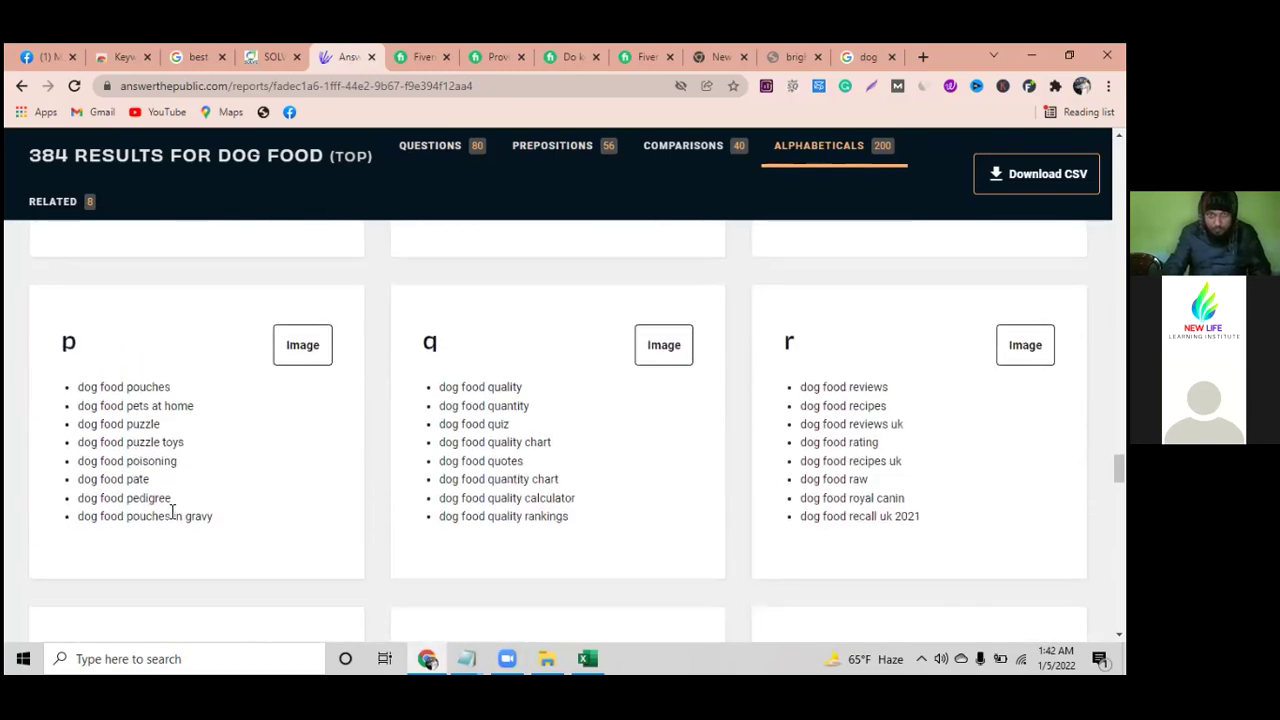
scroll(173, 500, up, 20)
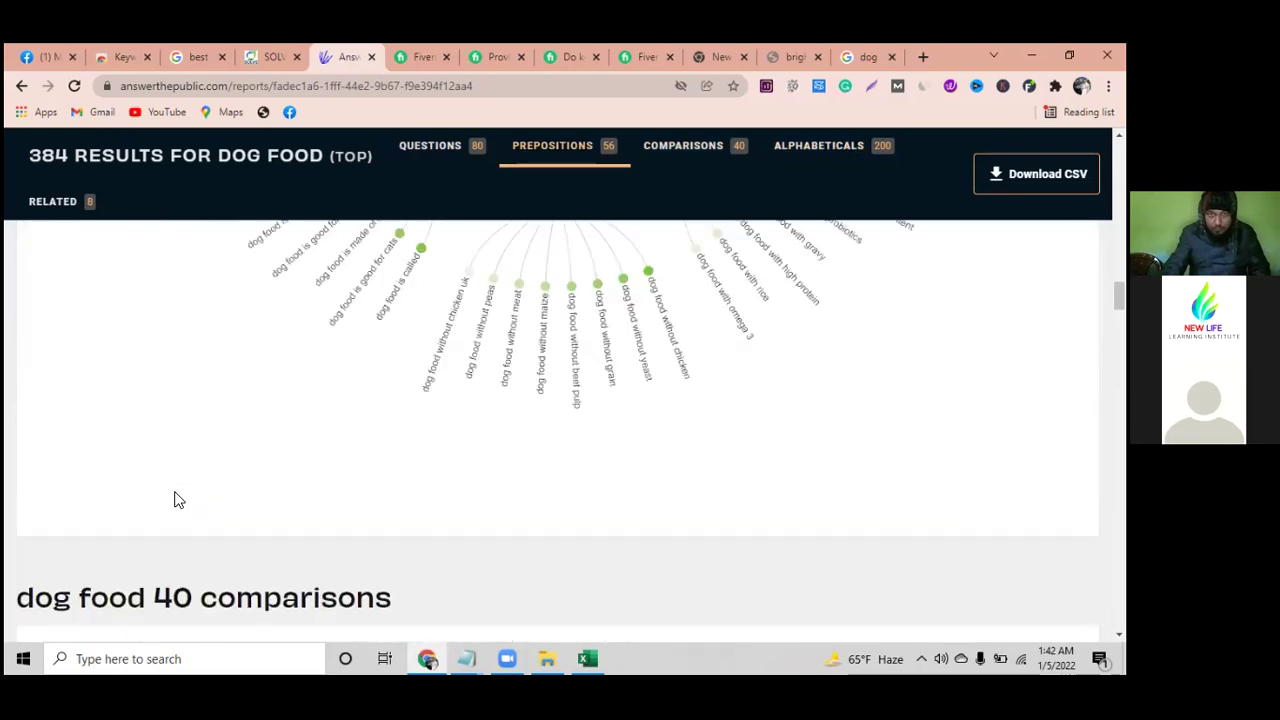
scroll(178, 500, up, 4)
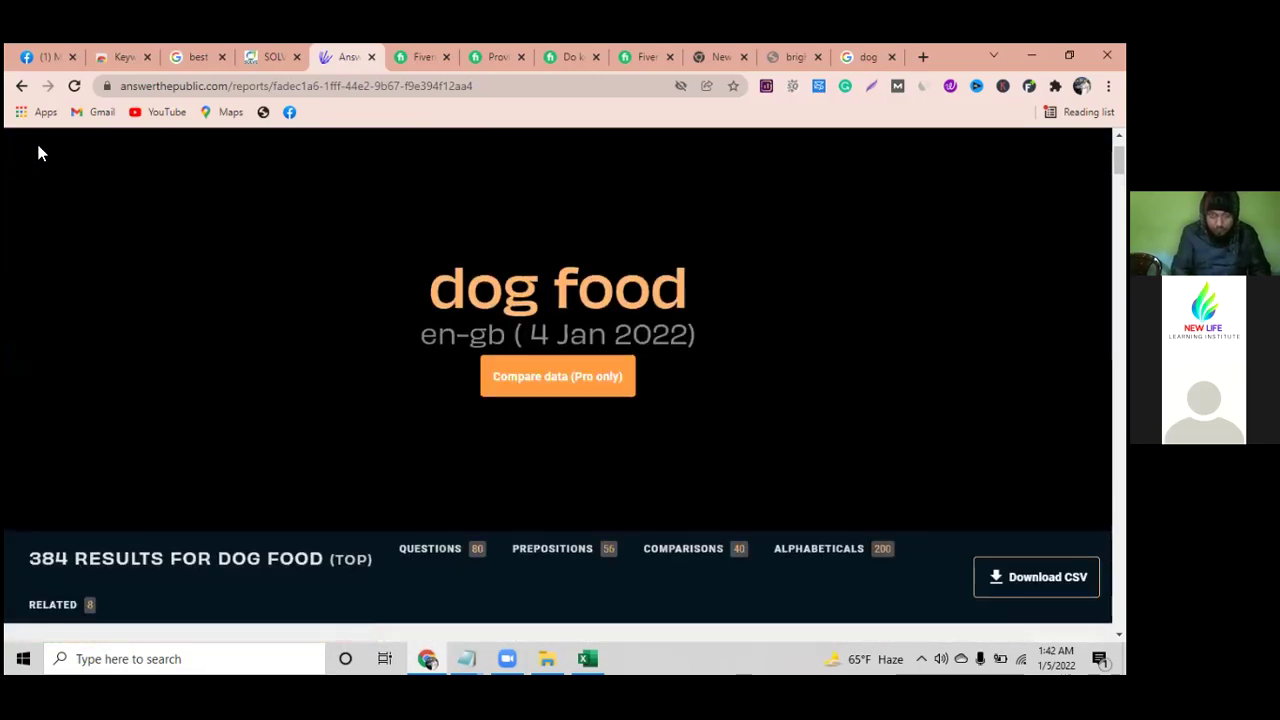
- Look over the SOLVE site's home page again and return to the AnswerThePublic report
click(289, 47)
scroll(459, 175, down, 12)
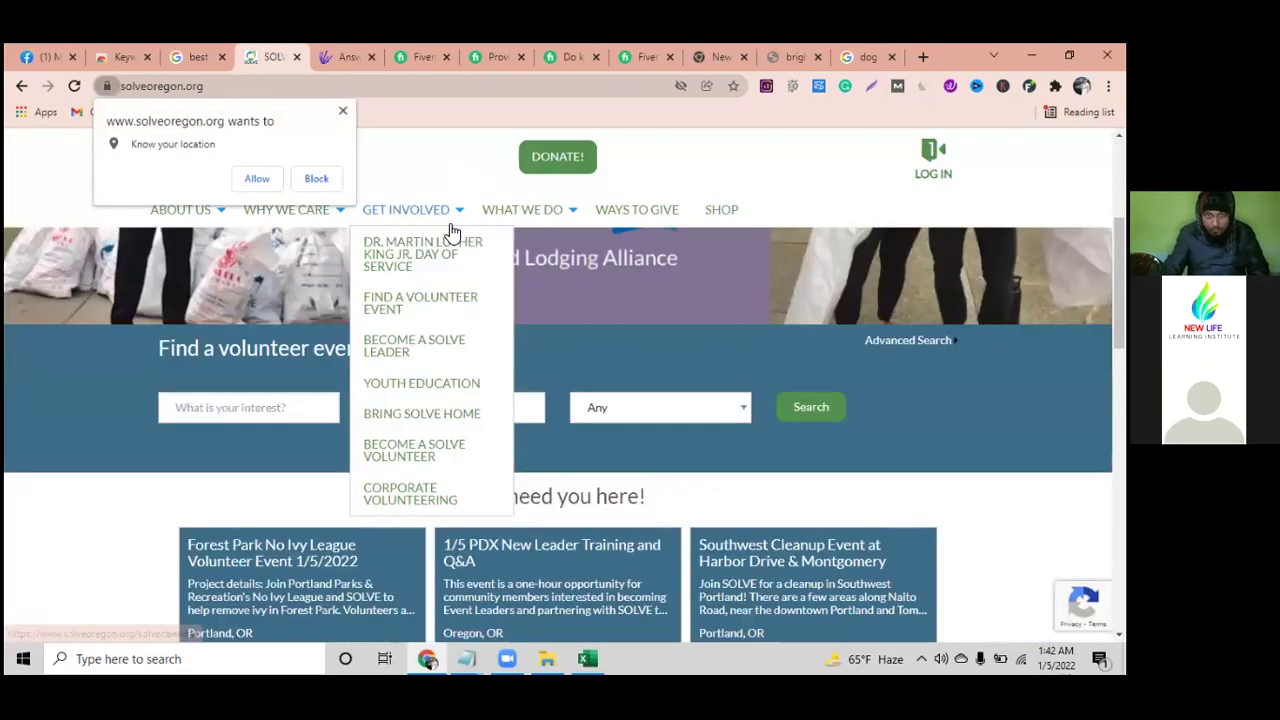
scroll(440, 335, up, 12)
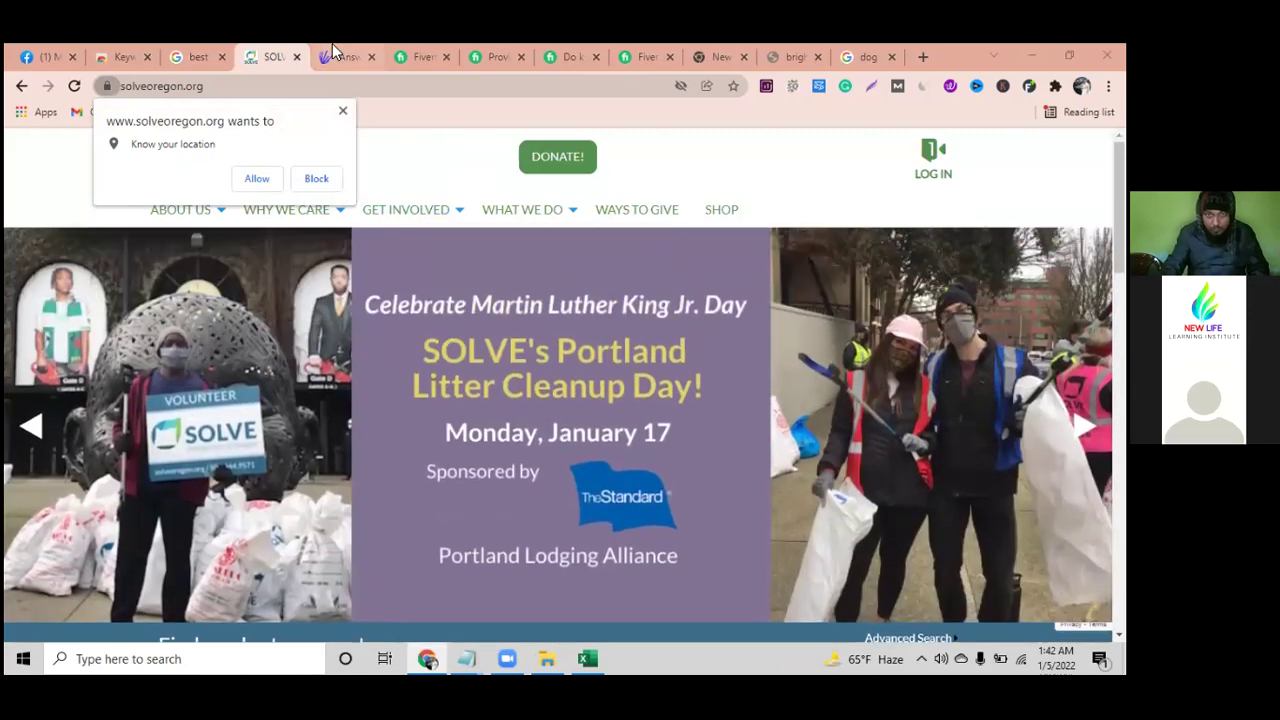
click(334, 50)
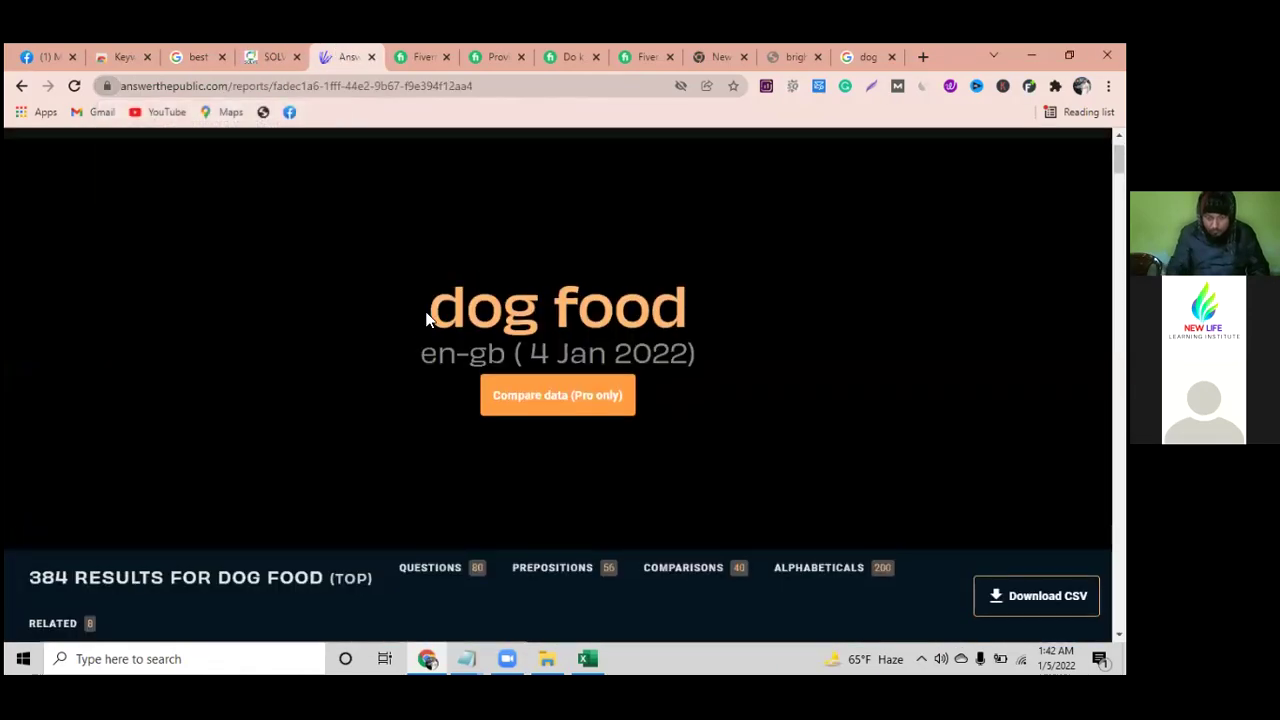
- Copy the question "why dog food is bad" from the question wheel and search Google for it in place of "best dog food"
scroll(426, 331, down, 8)
scroll(426, 336, down, 5)
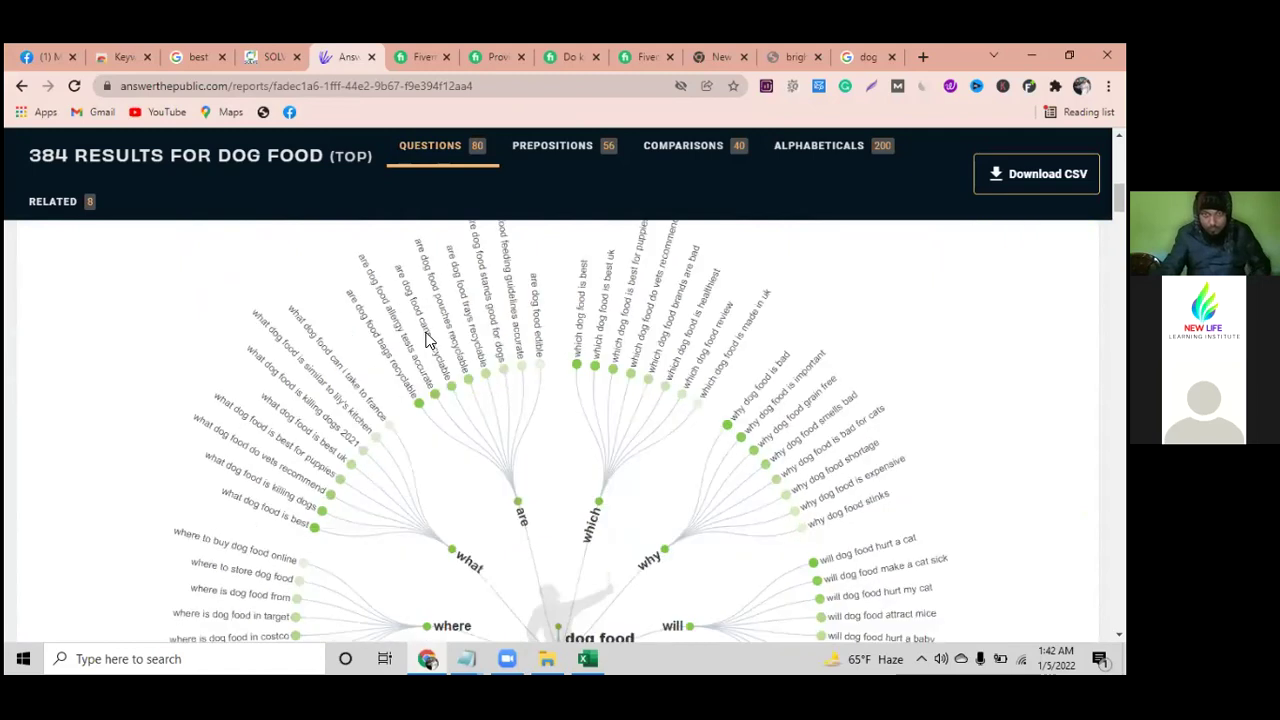
scroll(426, 338, down, 3)
scroll(430, 340, up, 3)
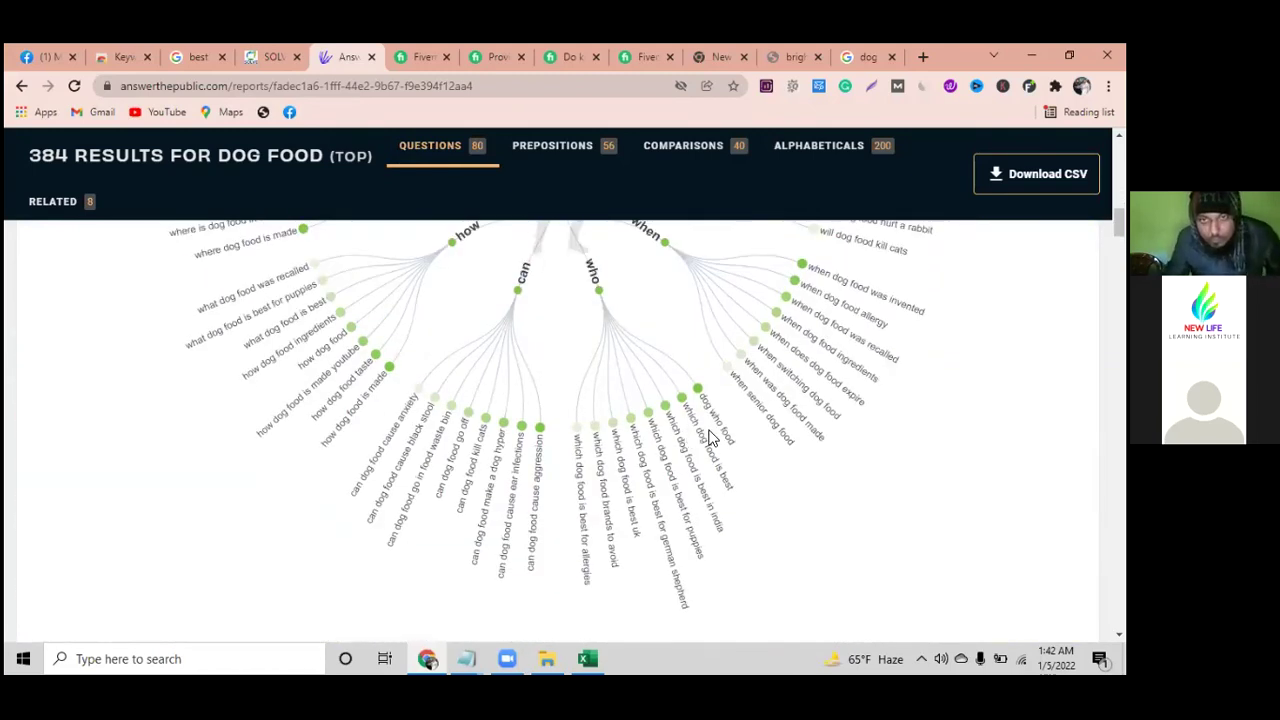
scroll(717, 456, up, 3)
scroll(717, 453, up, 3)
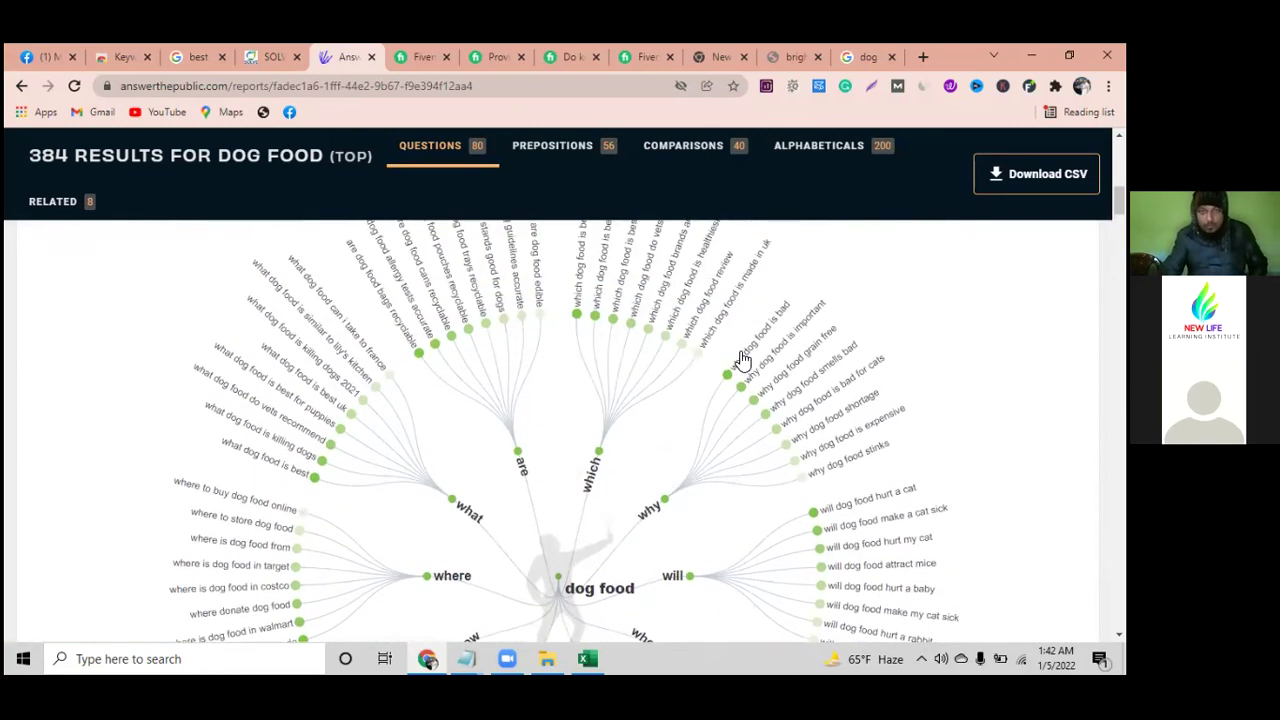
drag(779, 318, 198, 57)
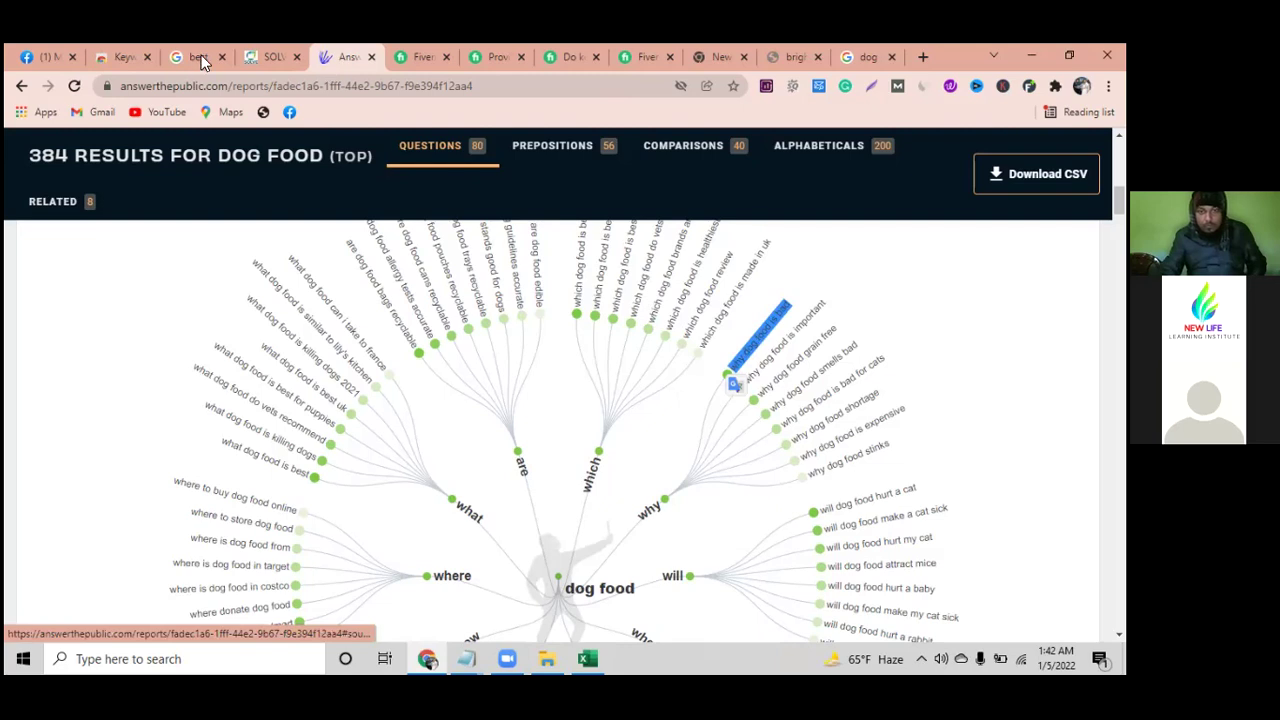
right_click(198, 57)
click(198, 57)
key(ctrl+a)
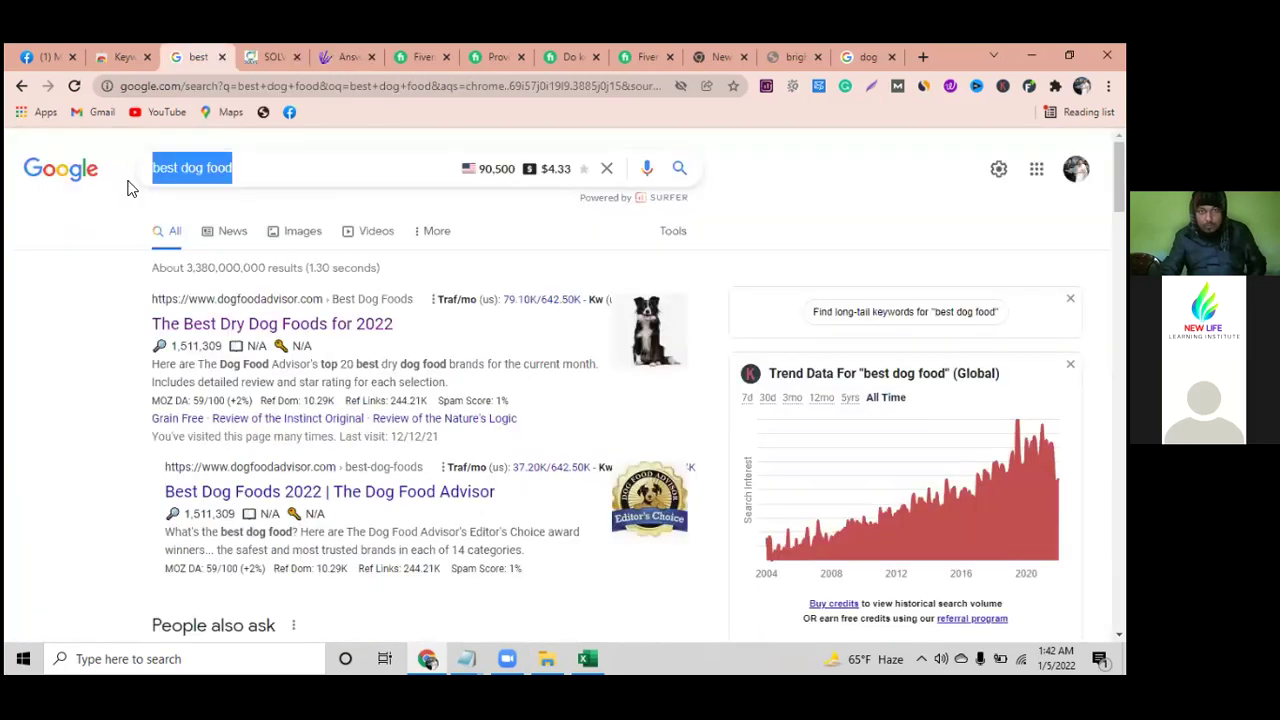
key(ctrl+v)
key(Return)
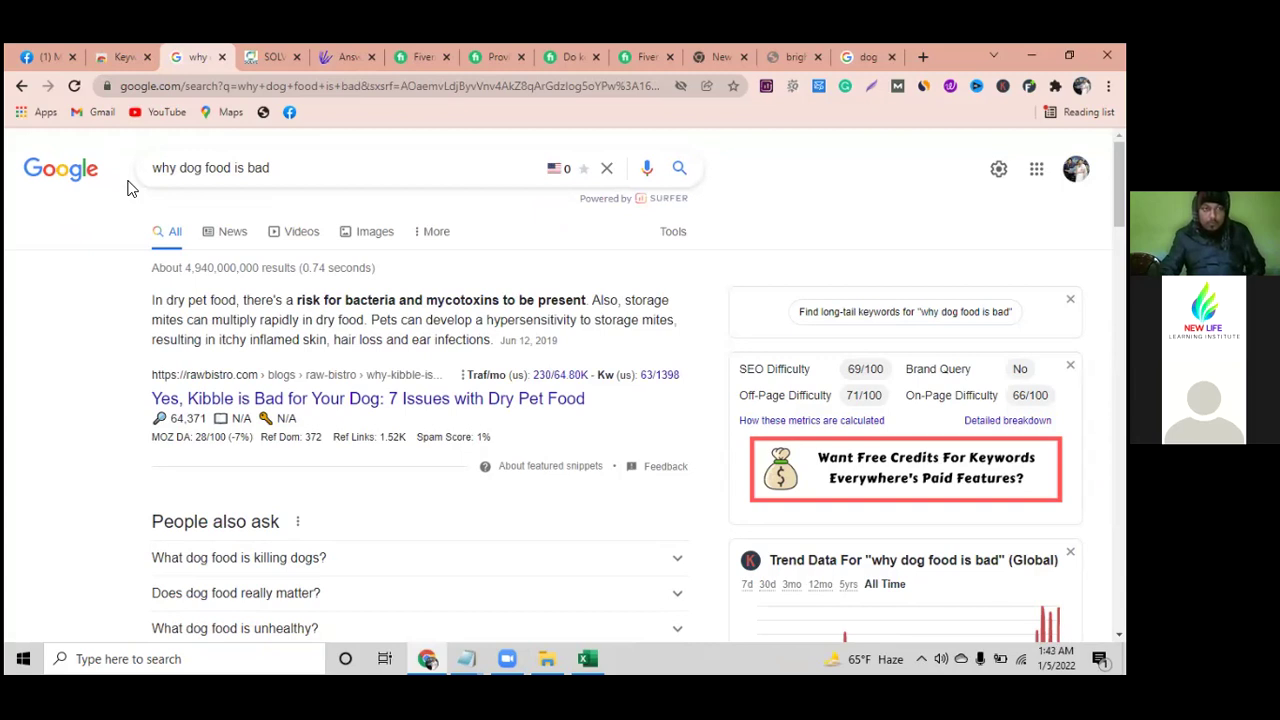
- Search Google for the suggested query "is dog food bad for humans" and copy its search volume, 170, into cell D12 of the Excel keyword sheet
drag(268, 168, 166, 173)
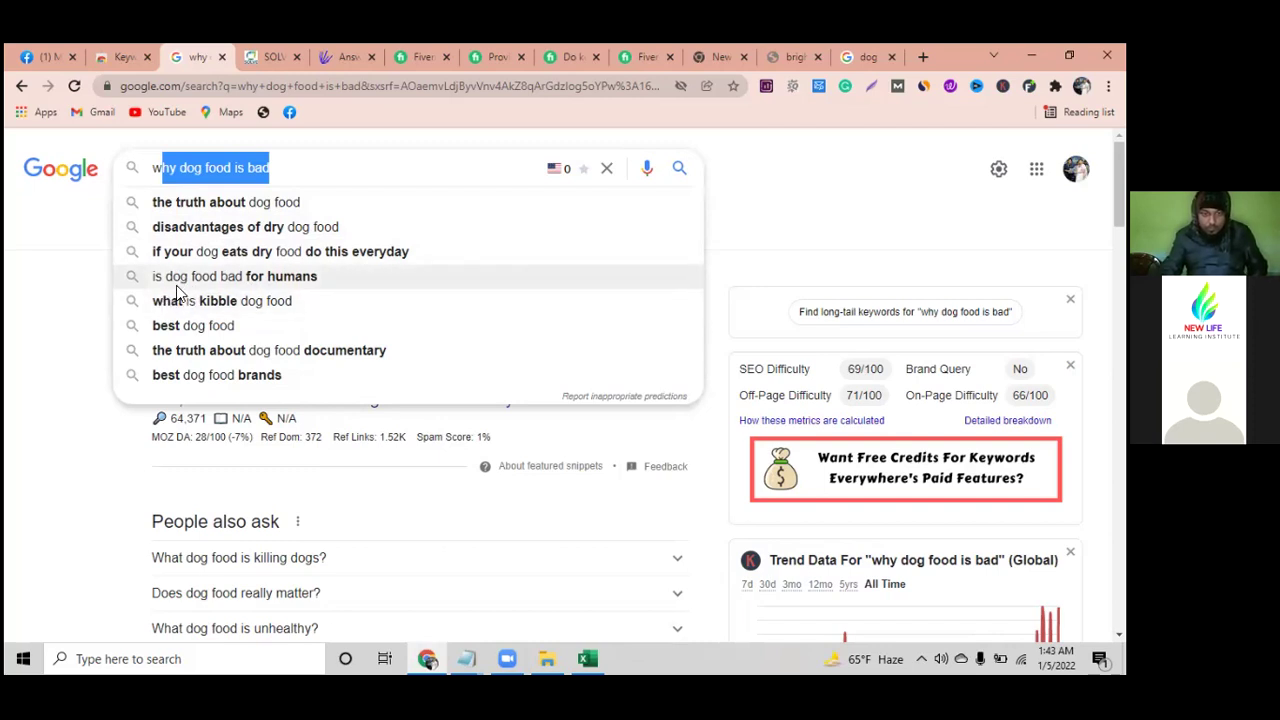
click(255, 280)
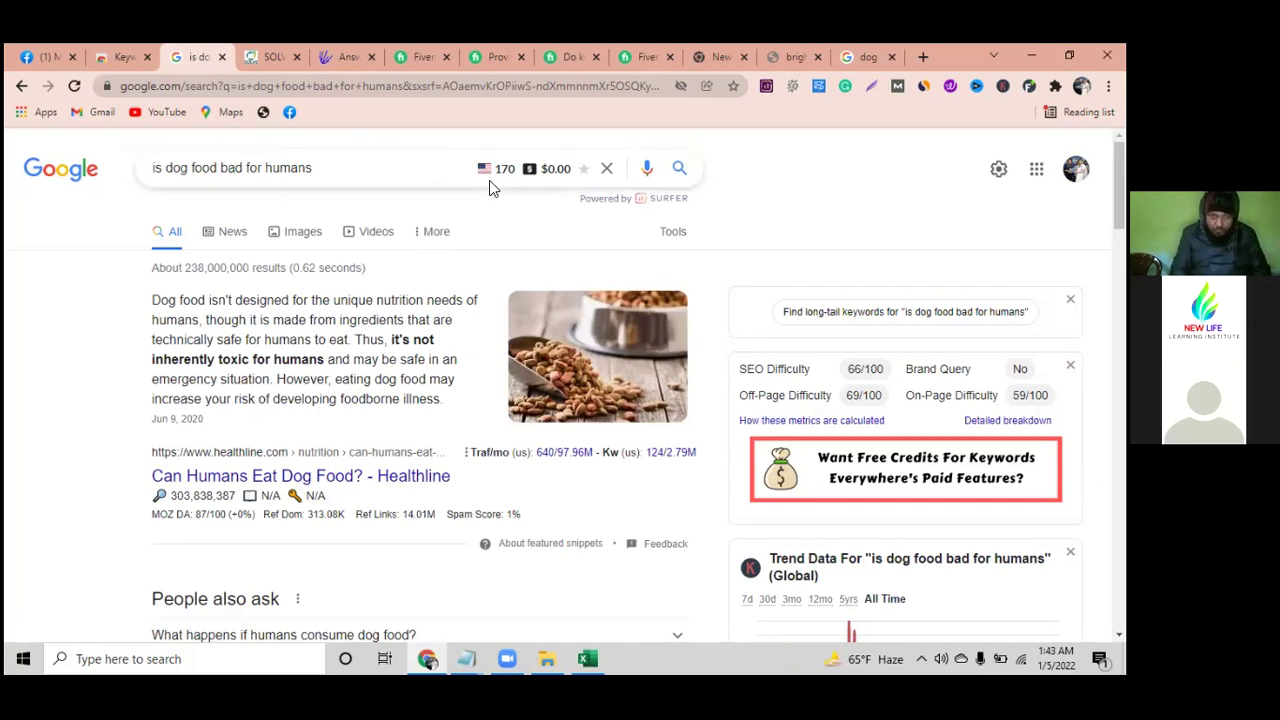
drag(513, 170, 503, 172)
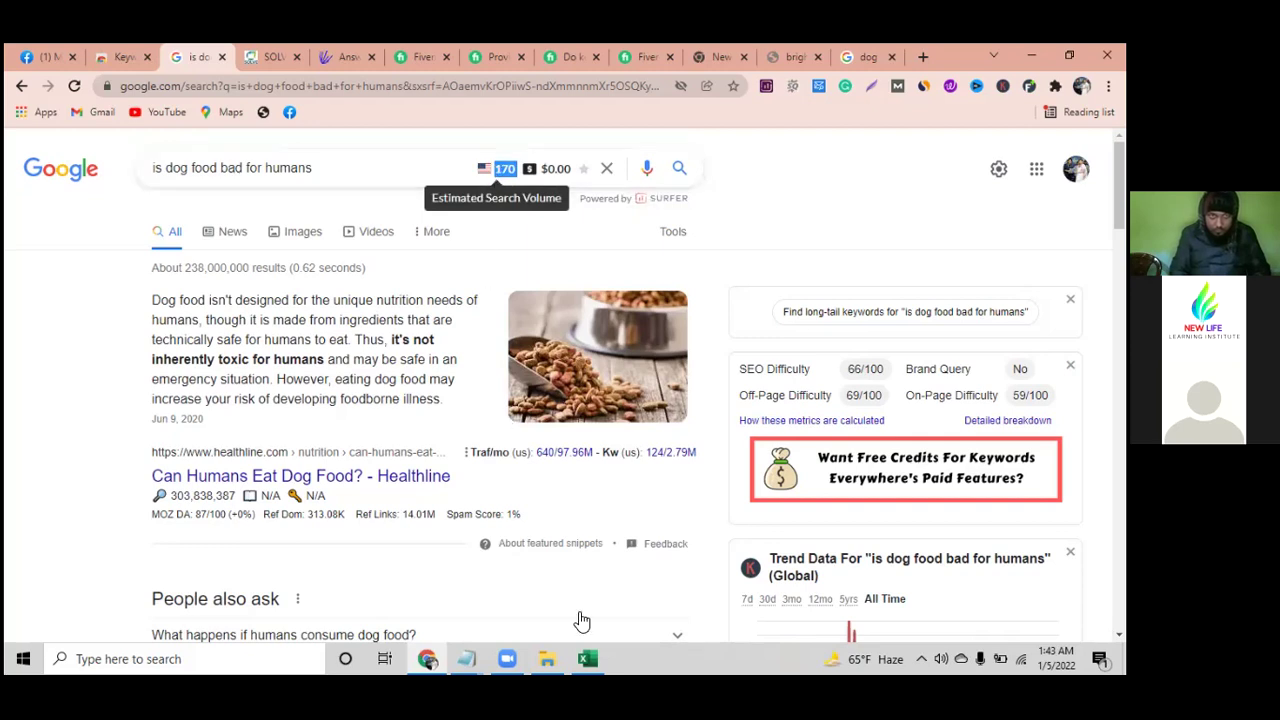
click(587, 659)
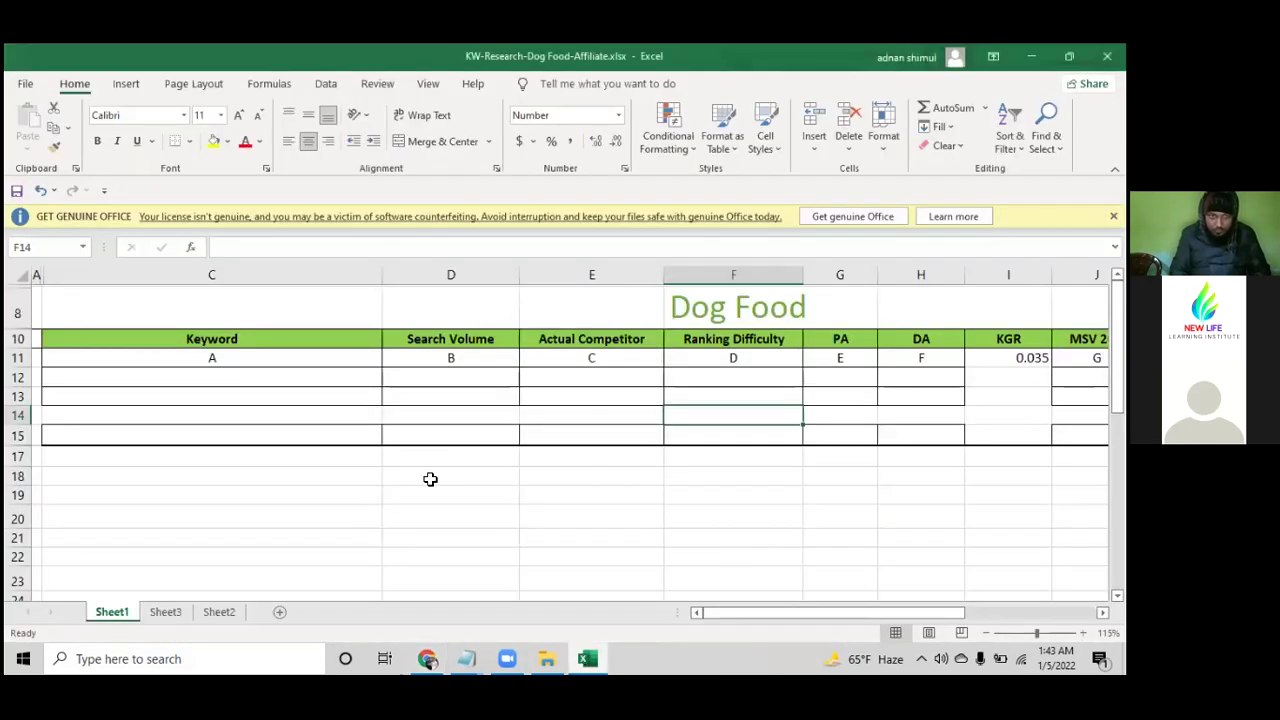
click(431, 377)
key(ctrl+v)
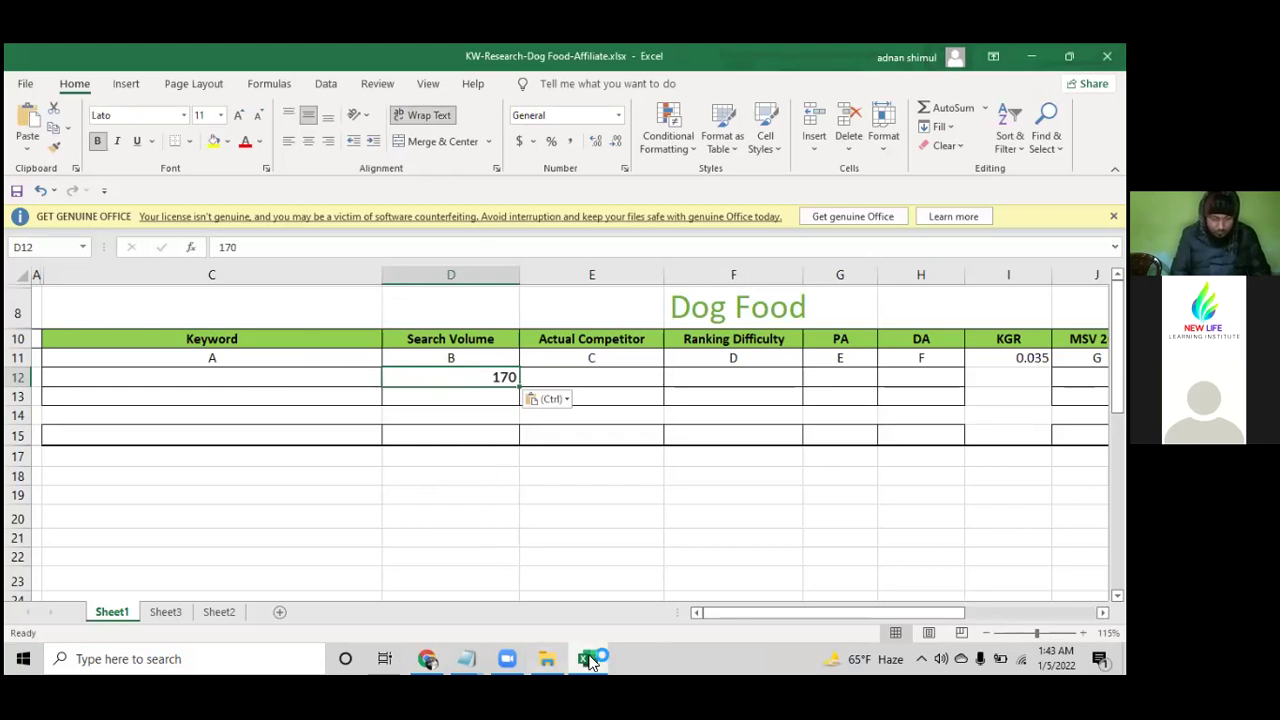
- Copy the query "is dog food bad for humans" from the Google search box into cell C12 of the Excel keyword sheet
click(427, 659)
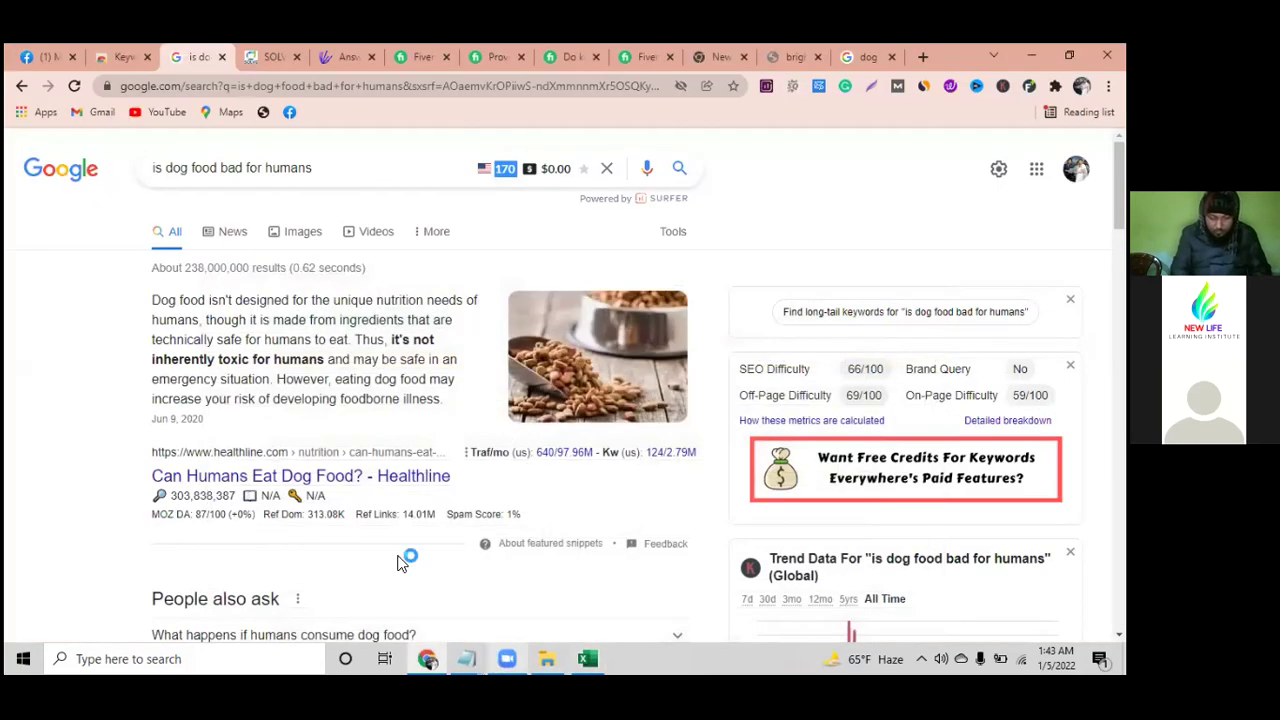
click(351, 166)
drag(351, 166, 147, 207)
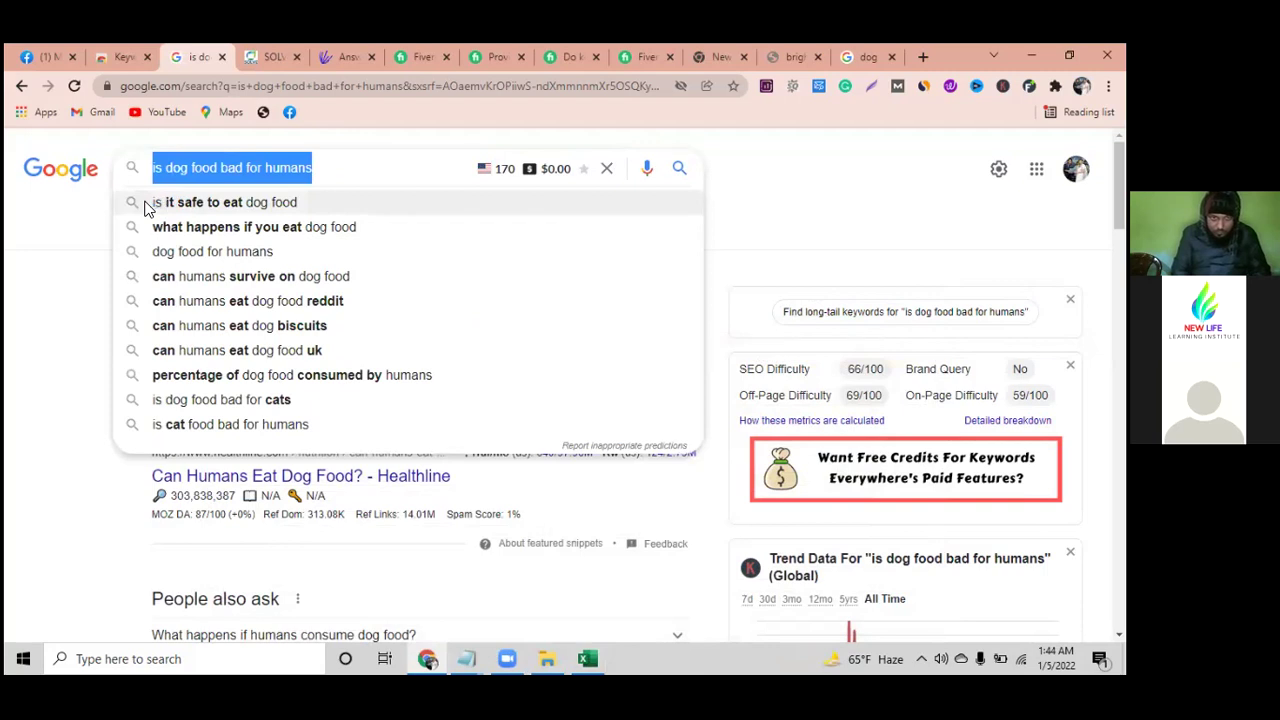
key(alt+Tab)
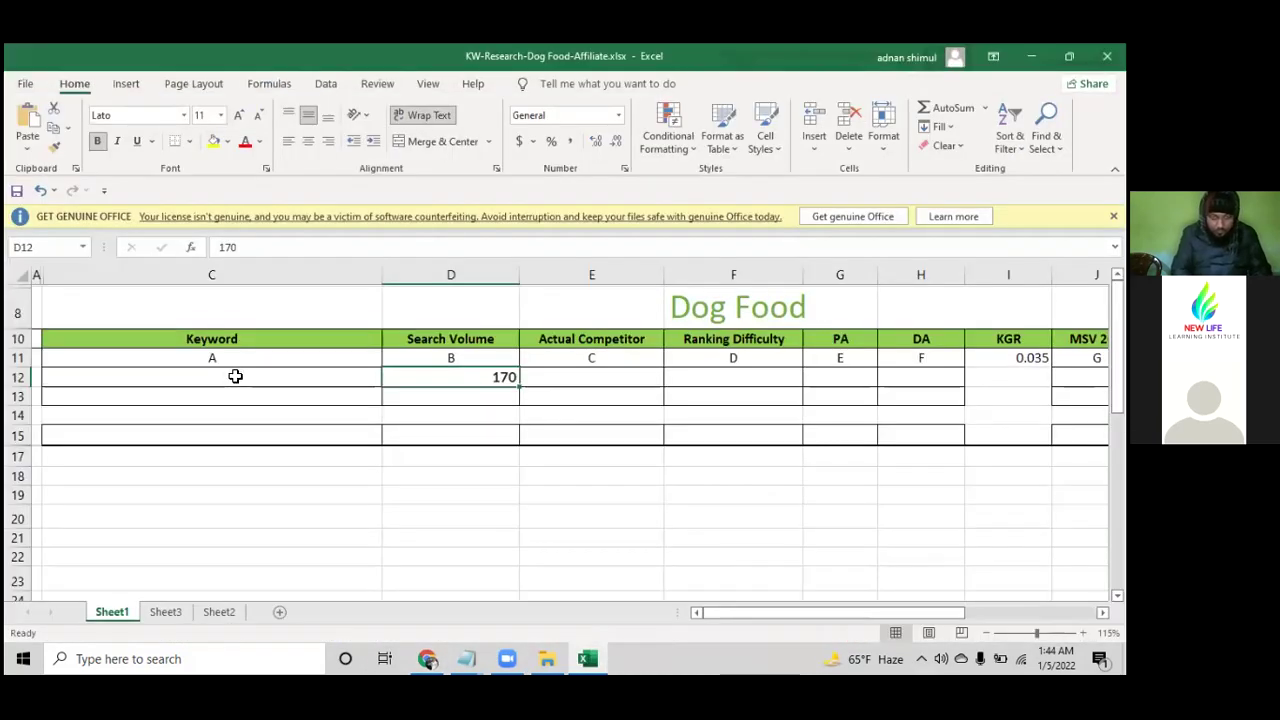
click(235, 376)
key(ctrl+v)
click(451, 497)
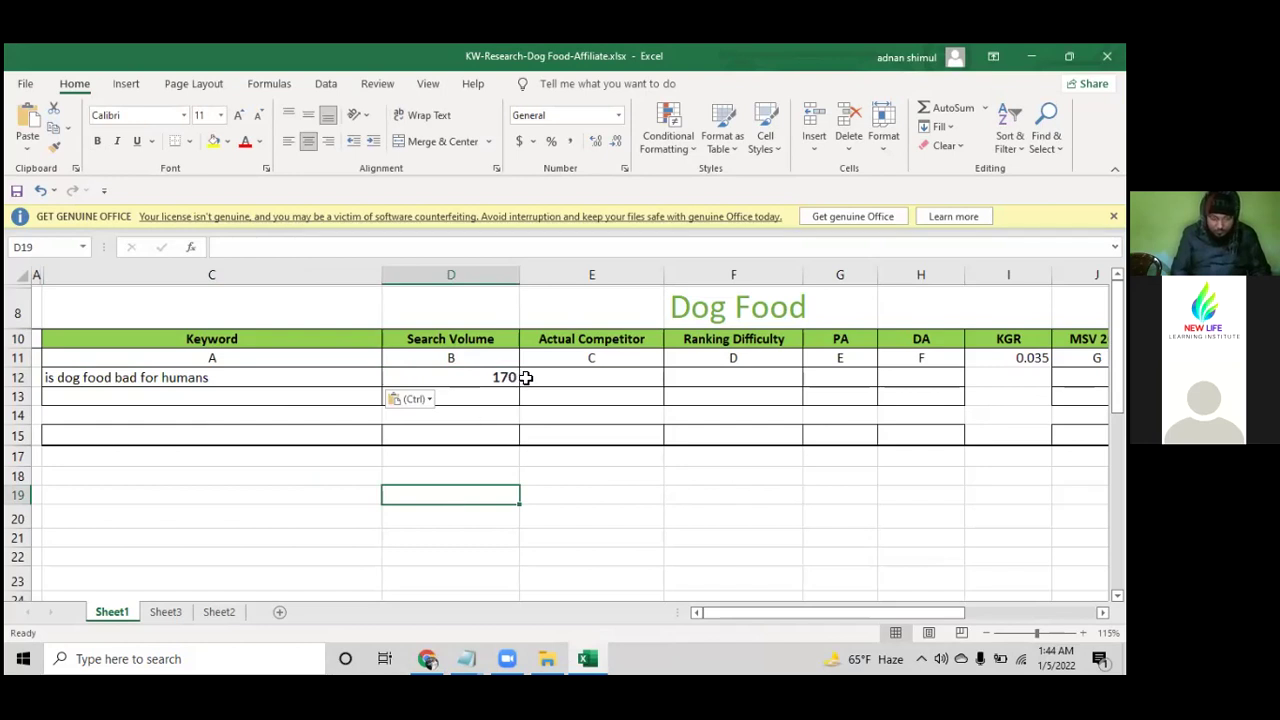
click(555, 392)
- Examine Google's total result count for "is dog food bad for humans" and the Ranking Difficulty column in the Excel sheet
click(220, 377)
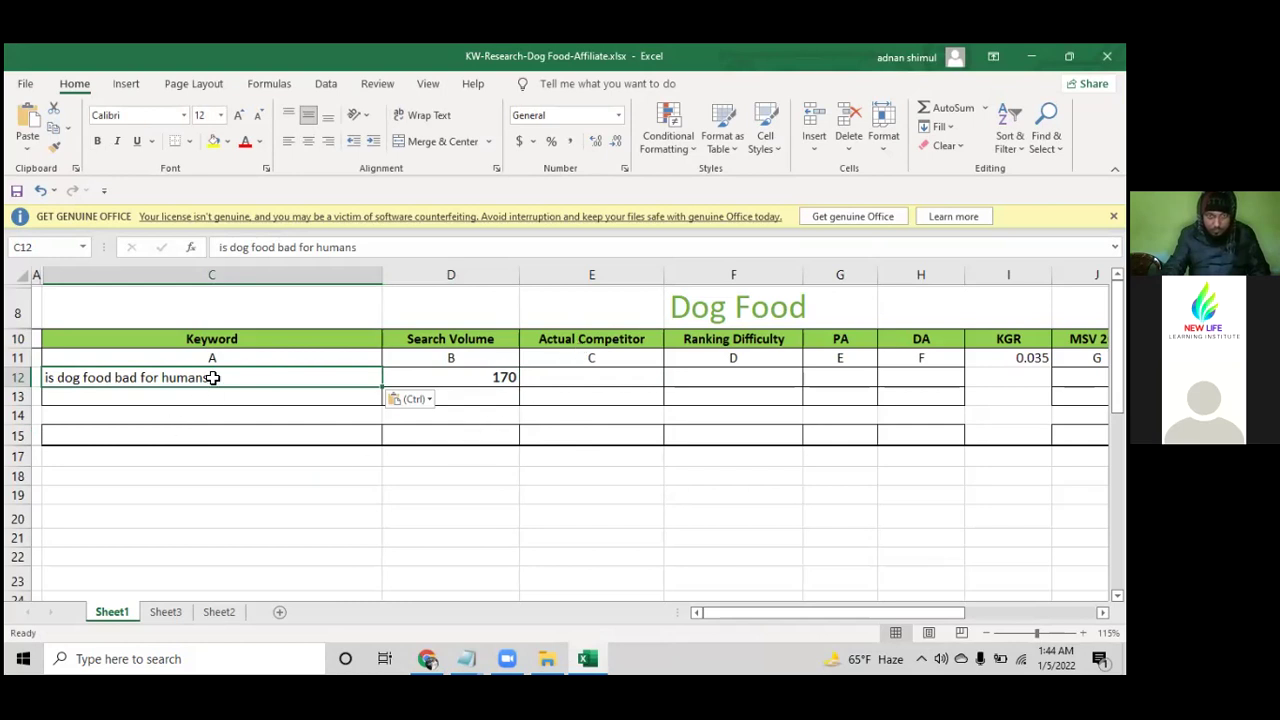
key(ctrl+c)
click(427, 658)
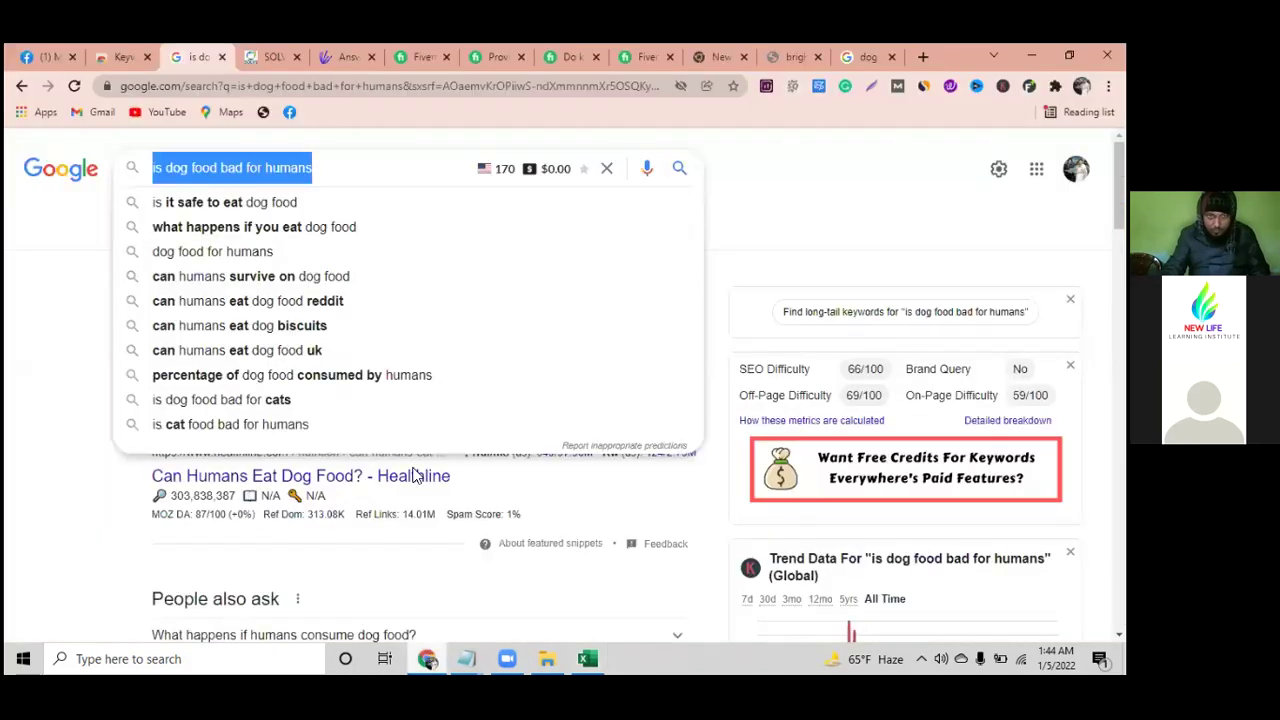
click(356, 172)
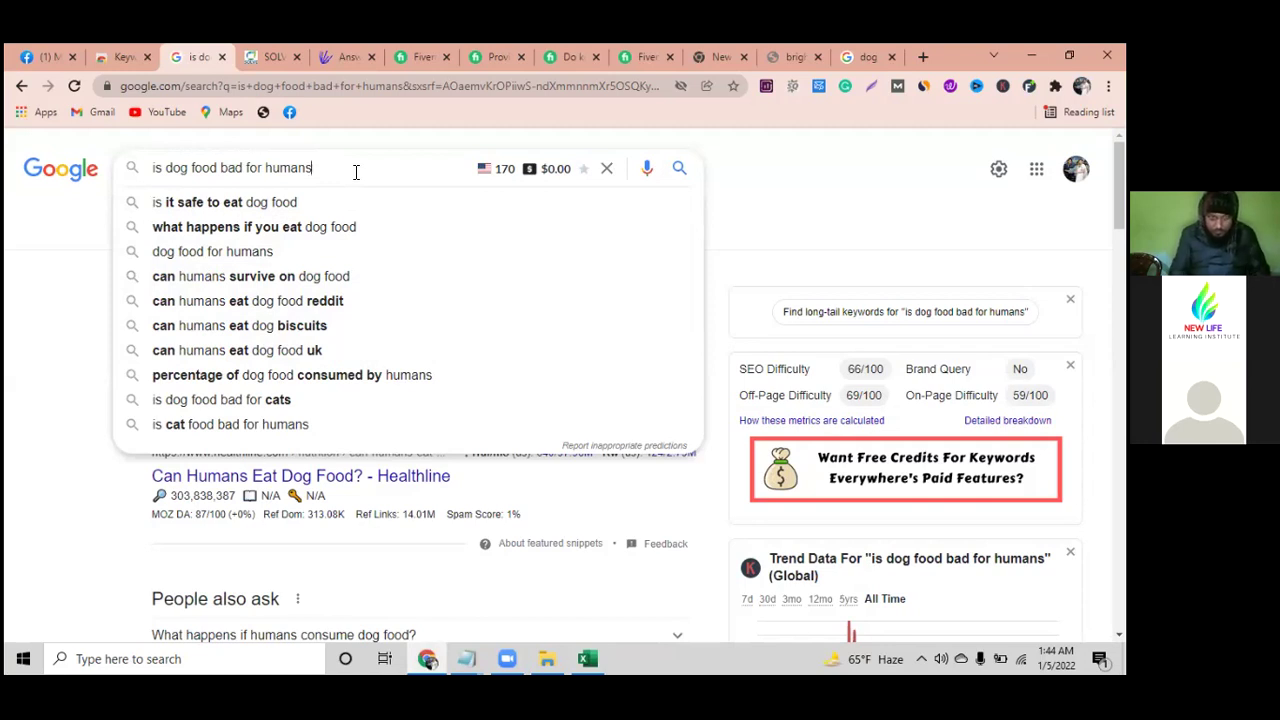
click(92, 229)
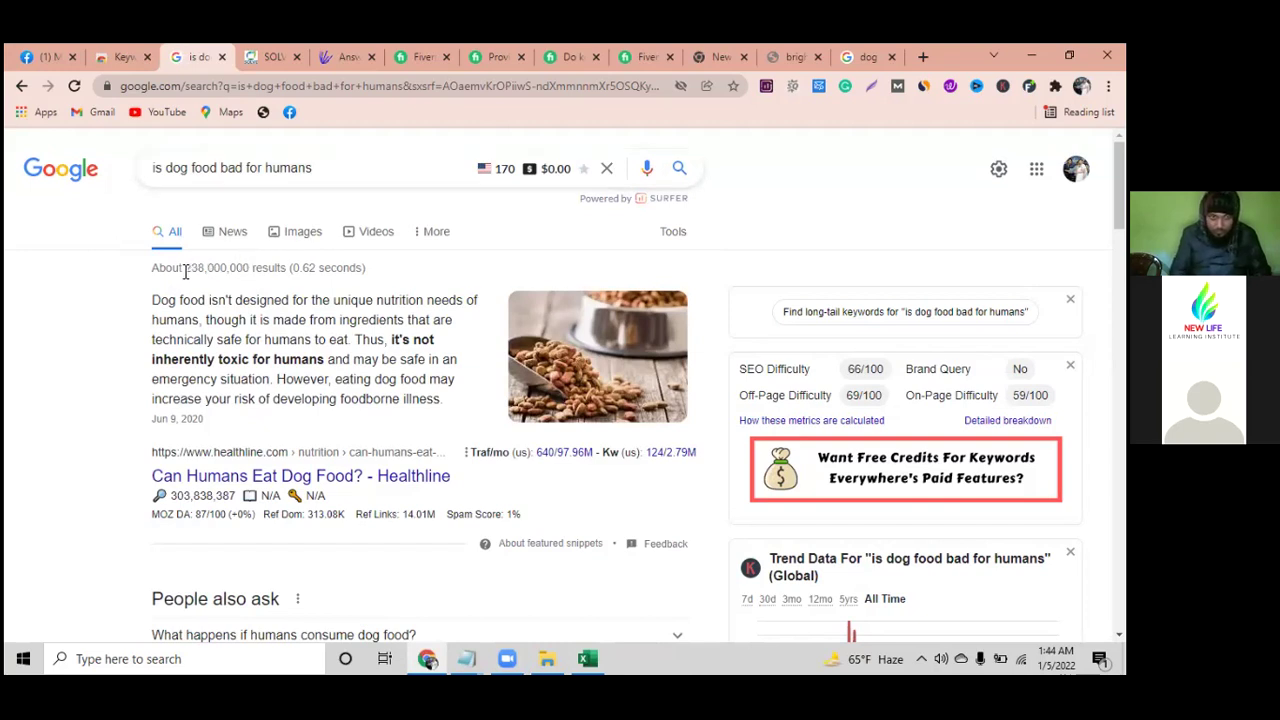
drag(185, 268, 245, 268)
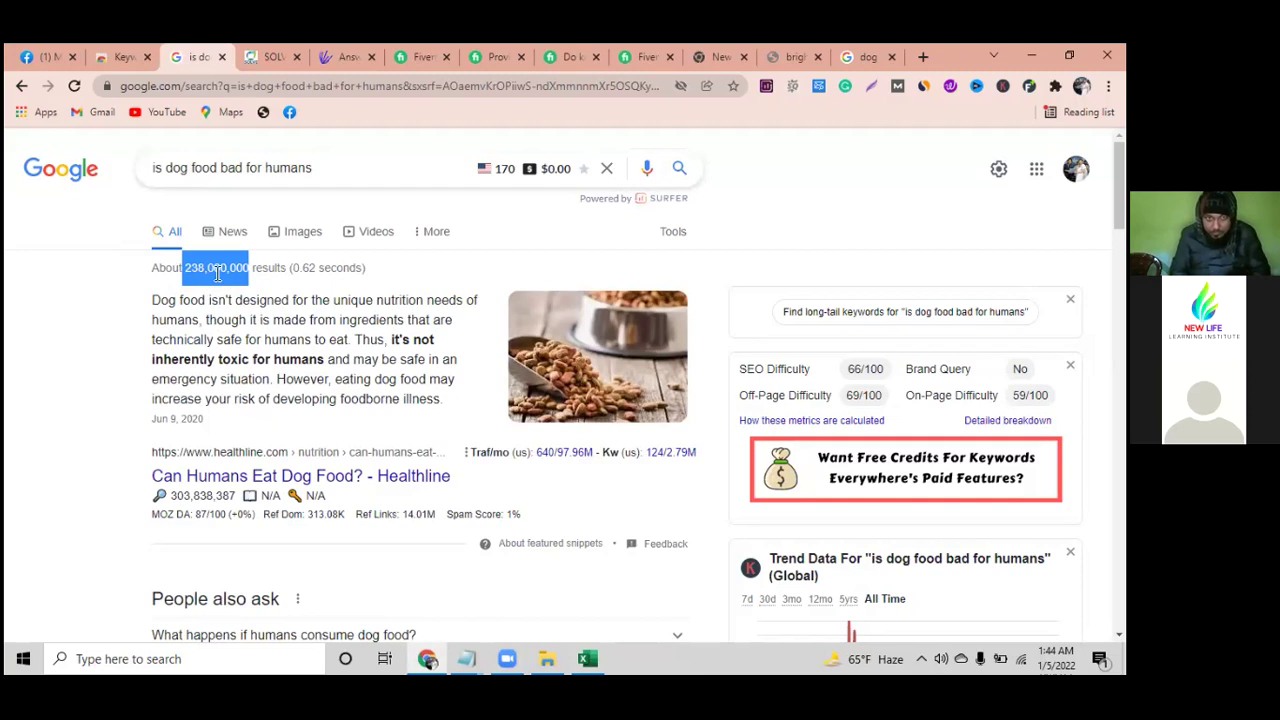
click(217, 272)
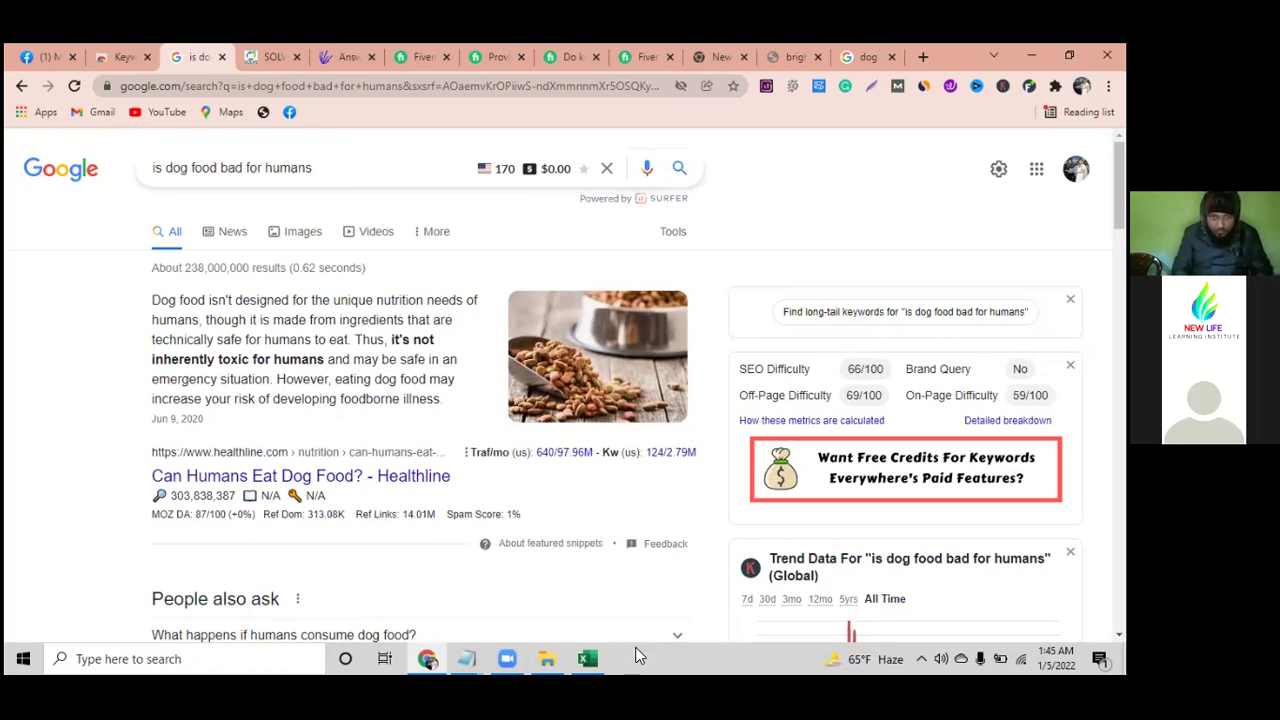
click(588, 658)
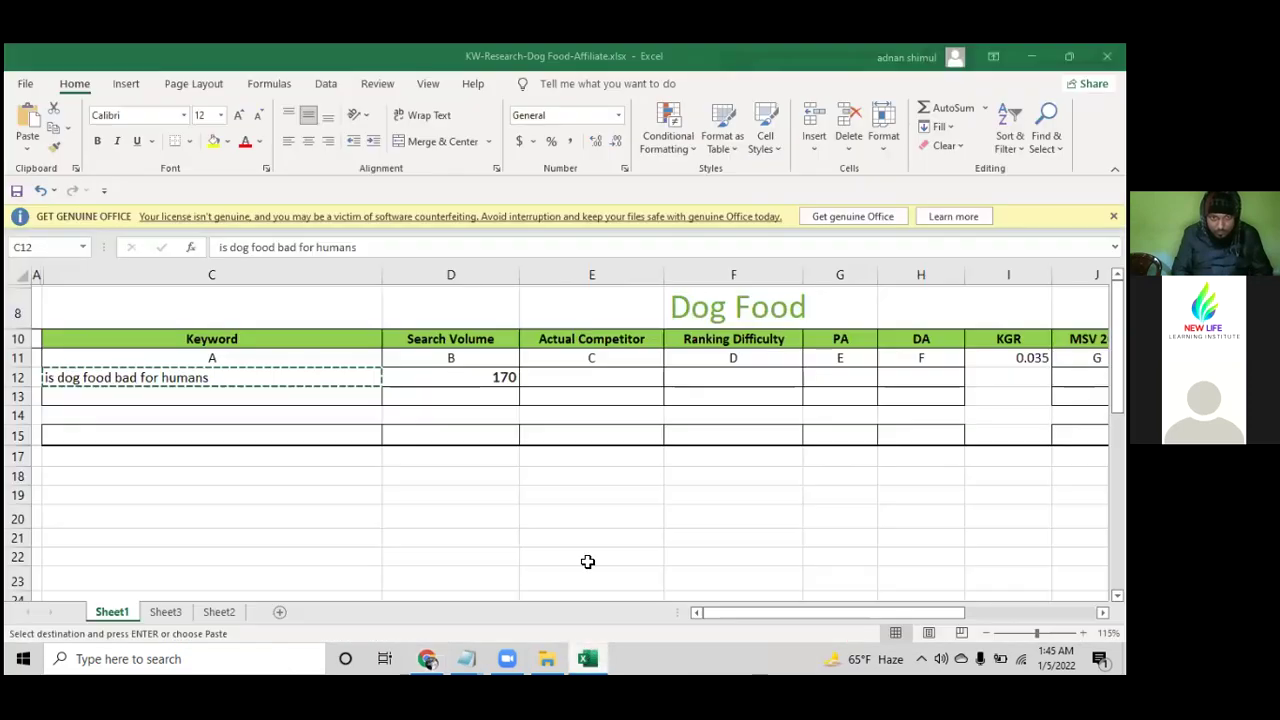
click(705, 374)
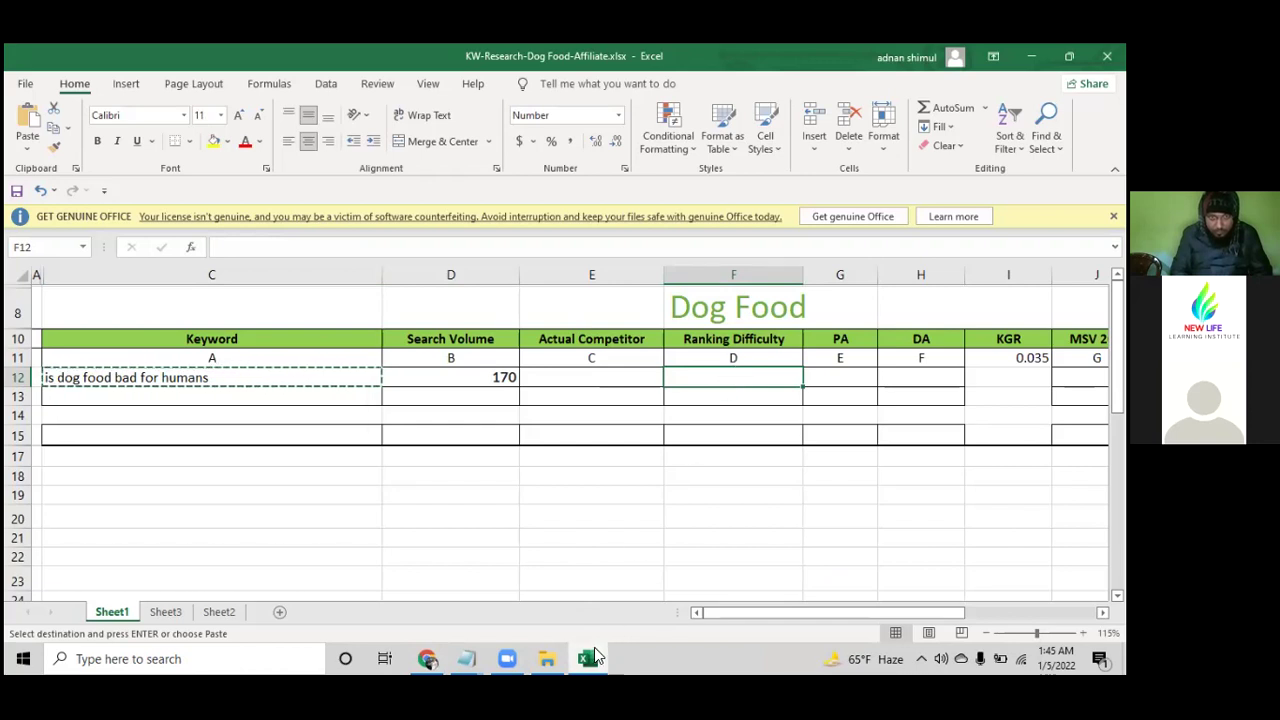
- Switch to Chrome, search Google for "moz" in a new tab beside the dog food results, and open the moz.com home page
click(427, 658)
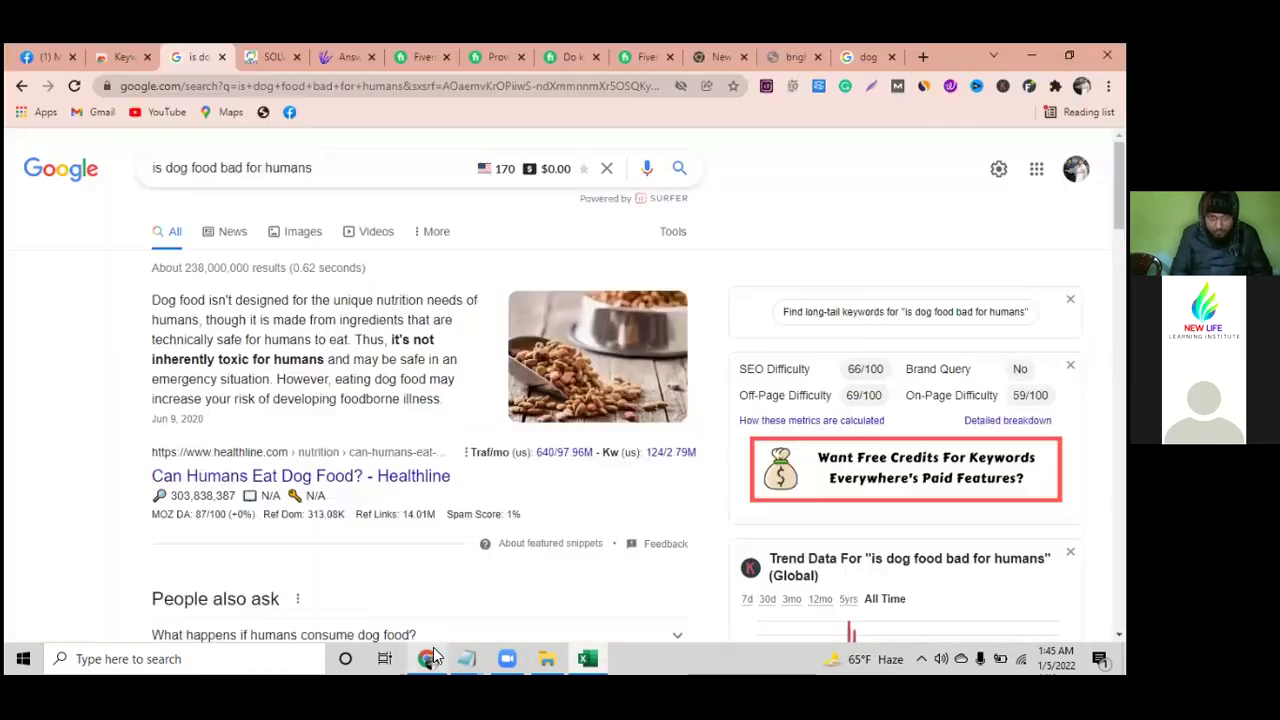
click(278, 66)
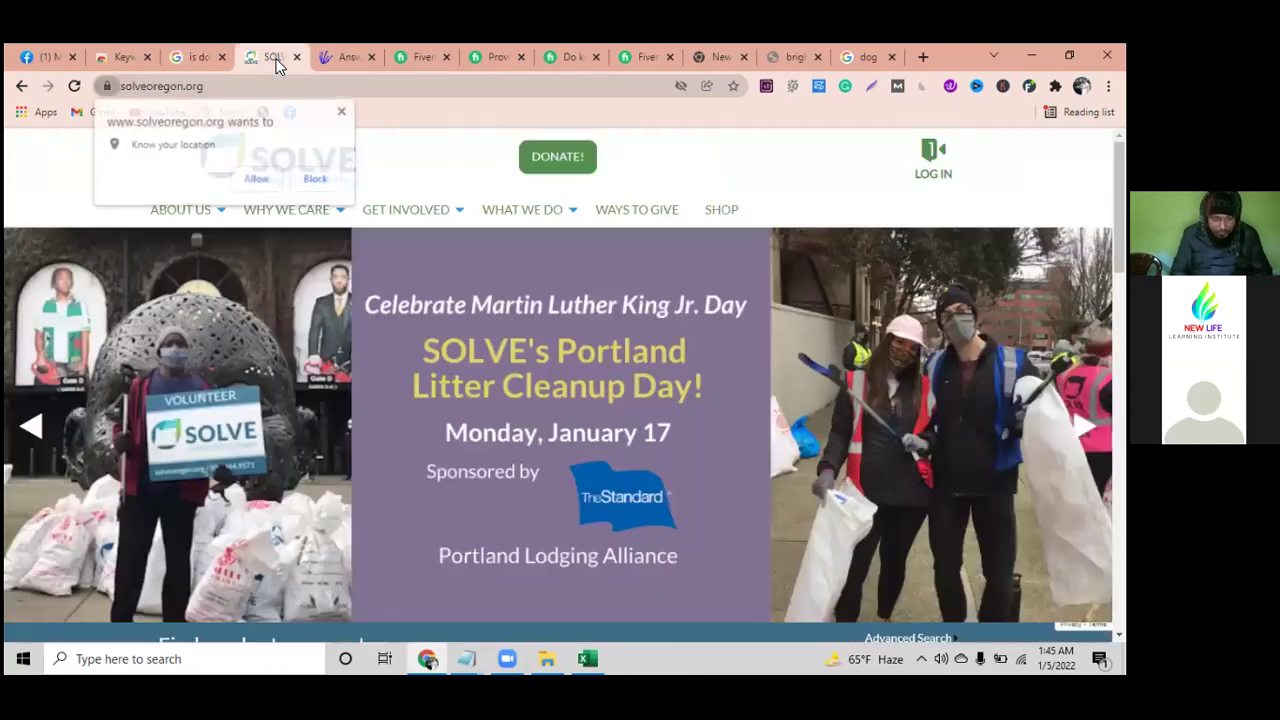
click(192, 60)
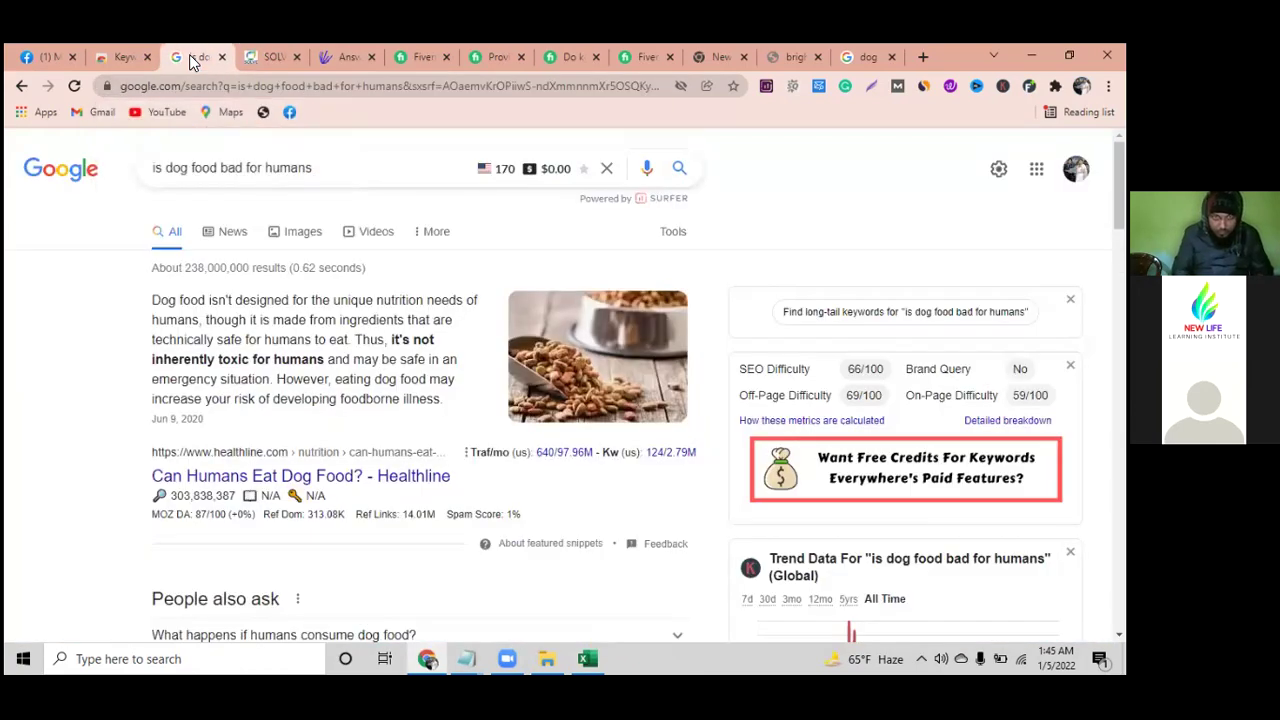
right_click(189, 54)
click(240, 62)
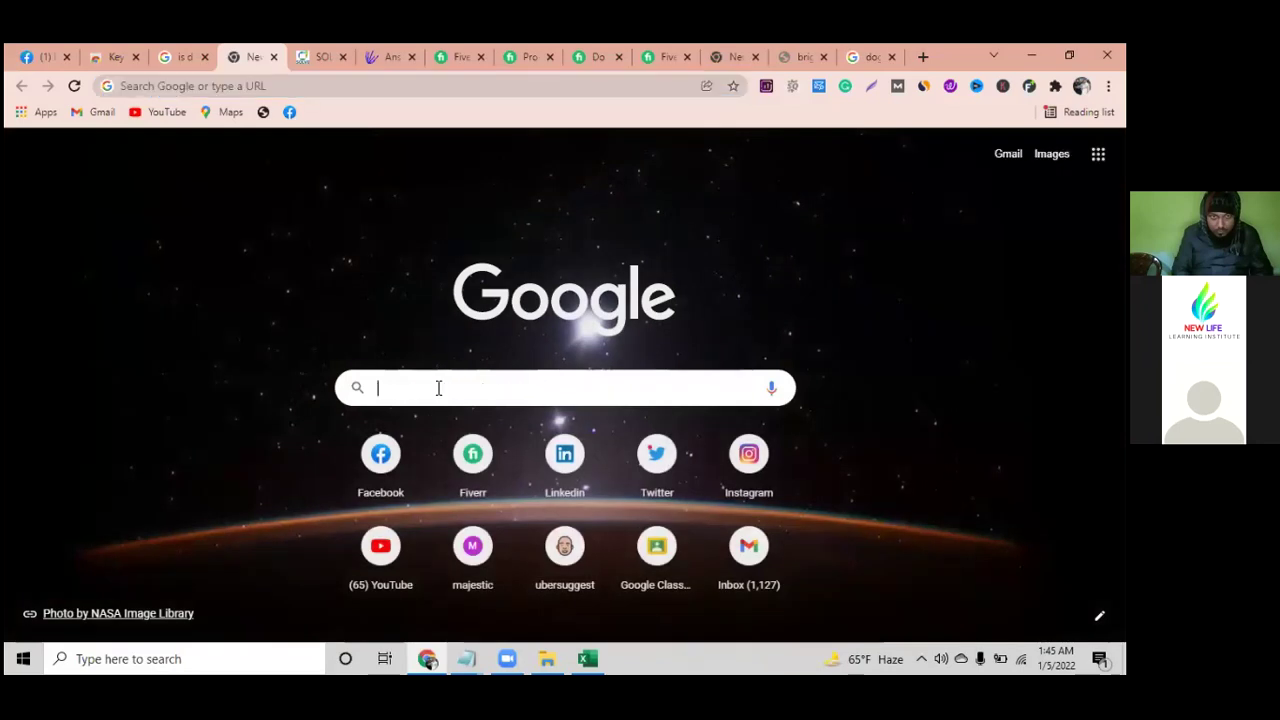
click(438, 388)
text(moz)
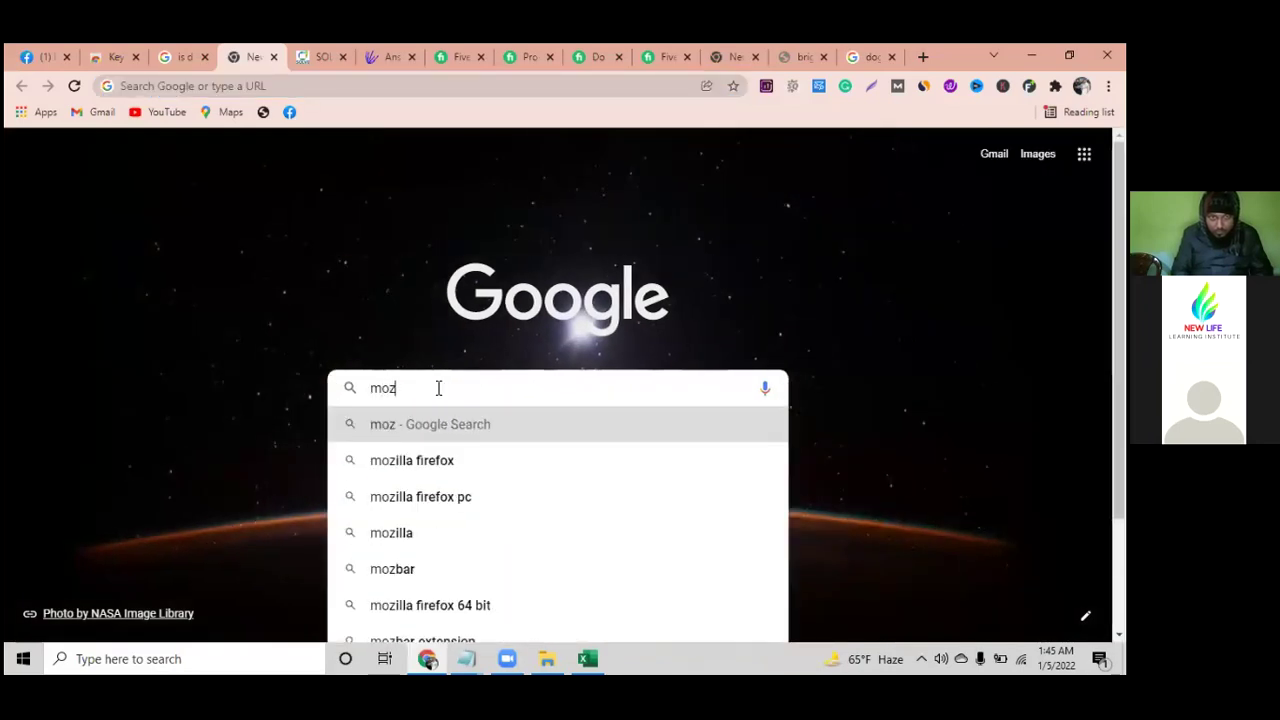
key(Return)
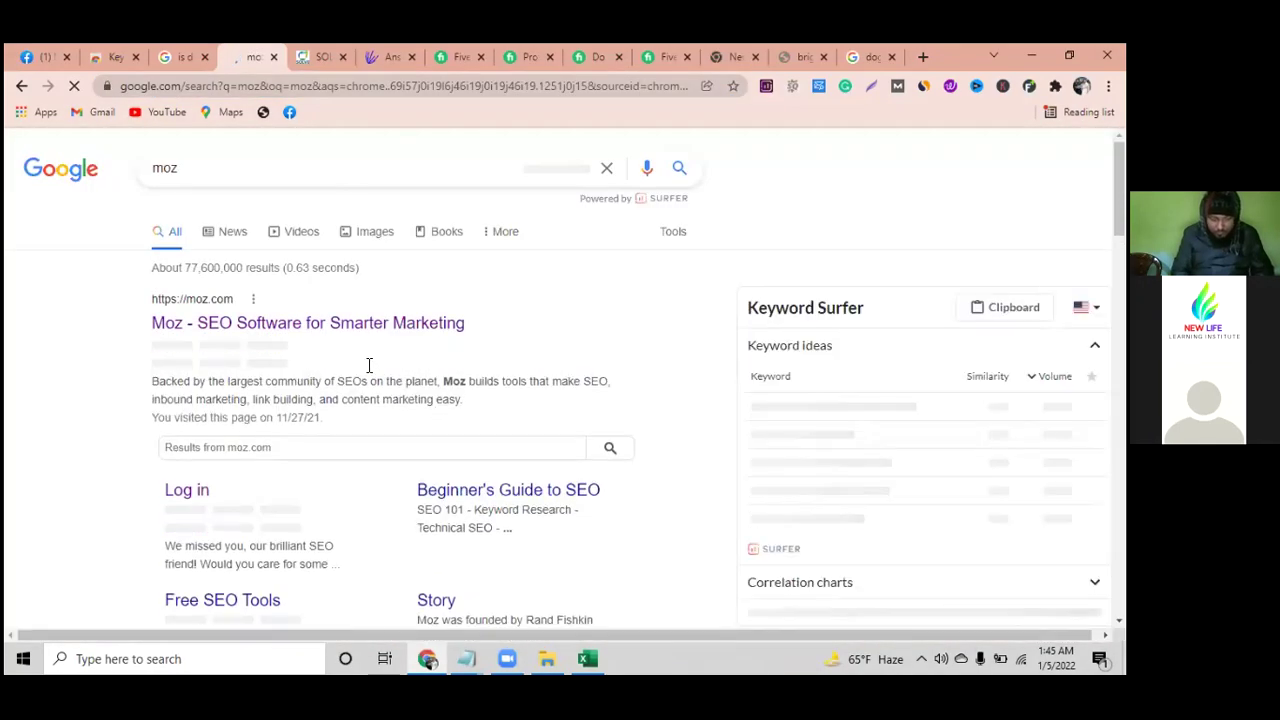
click(214, 324)
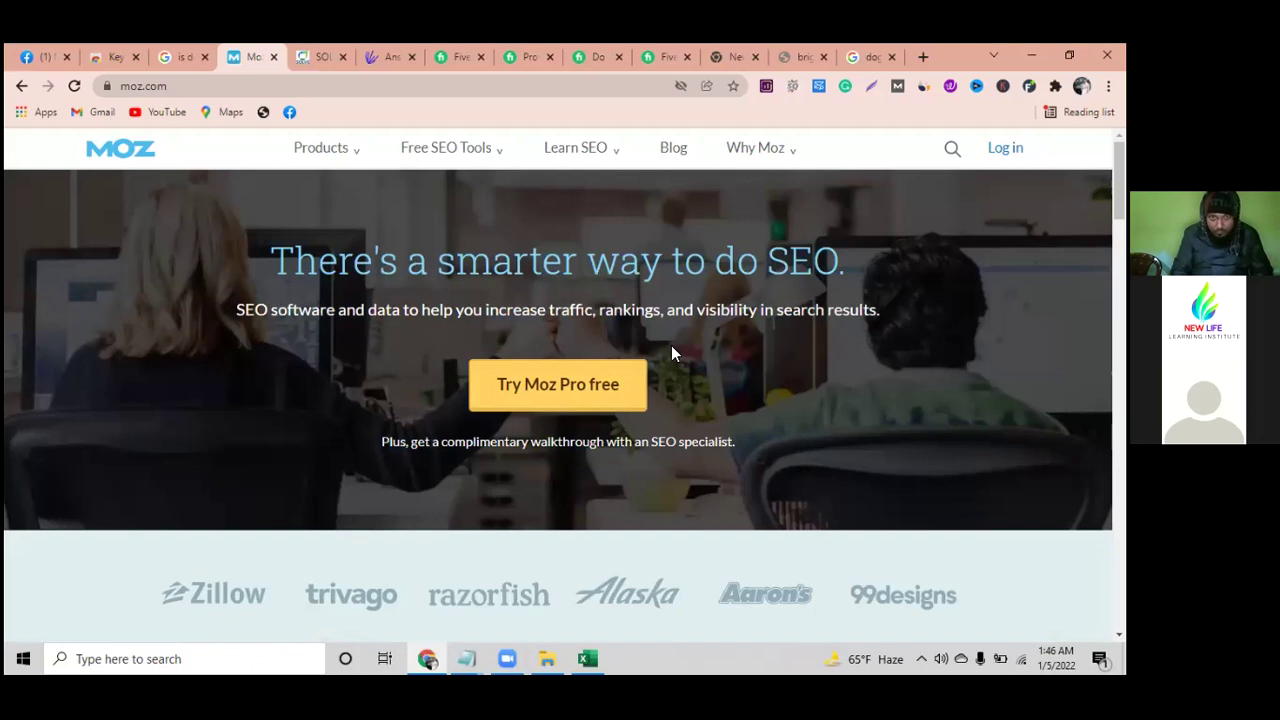
- Look through the Moz home page's SEO tools and domain analysis sections and return to the dog food search results
scroll(533, 461, down, 2)
scroll(531, 460, down, 7)
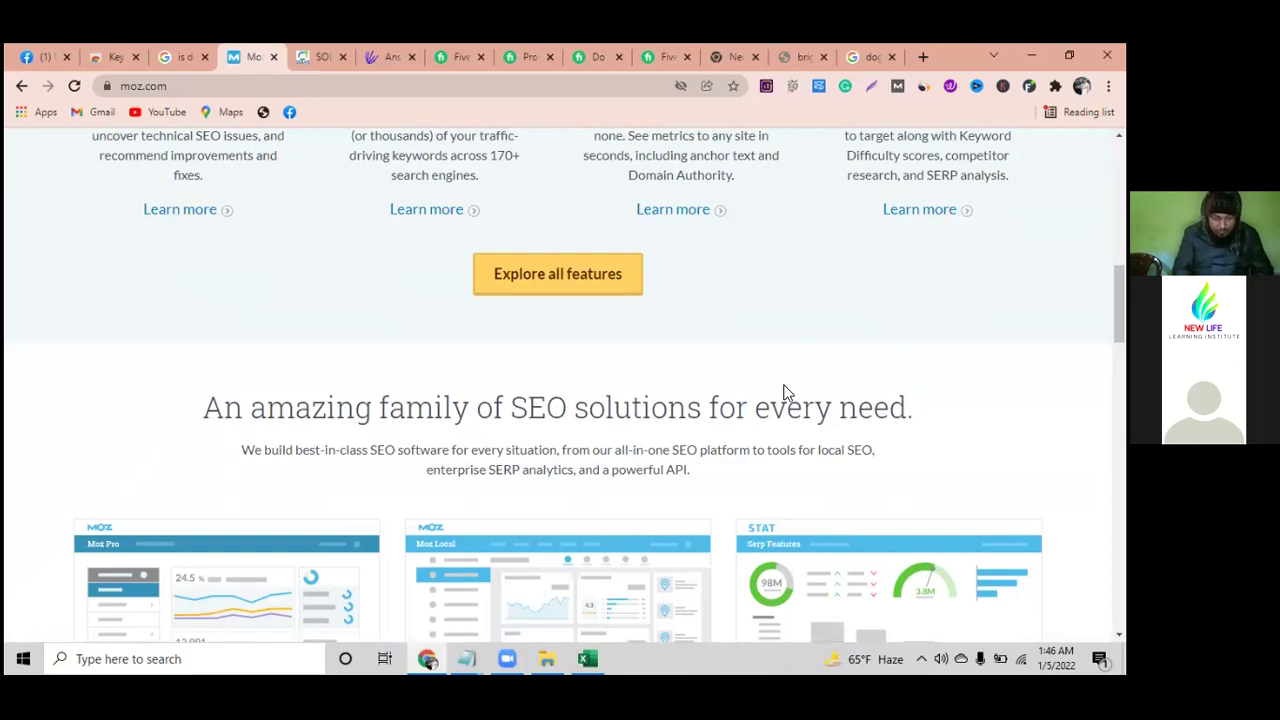
scroll(784, 391, down, 10)
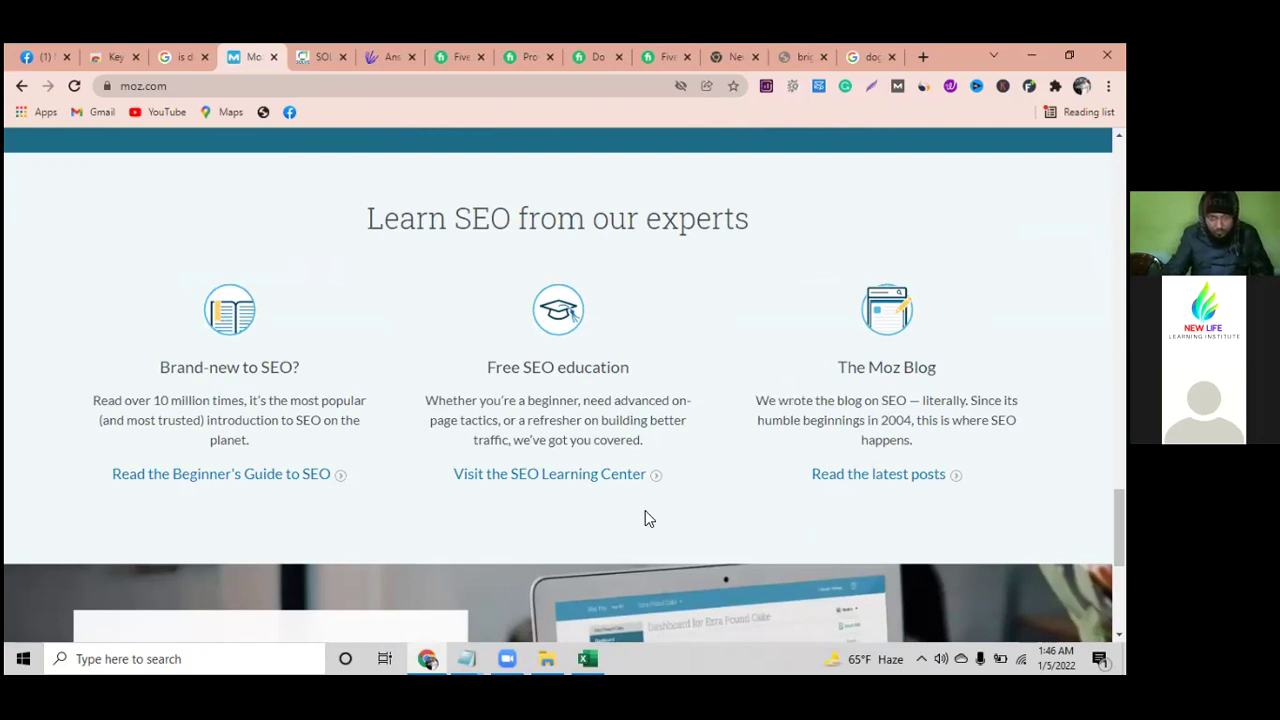
scroll(648, 518, up, 2)
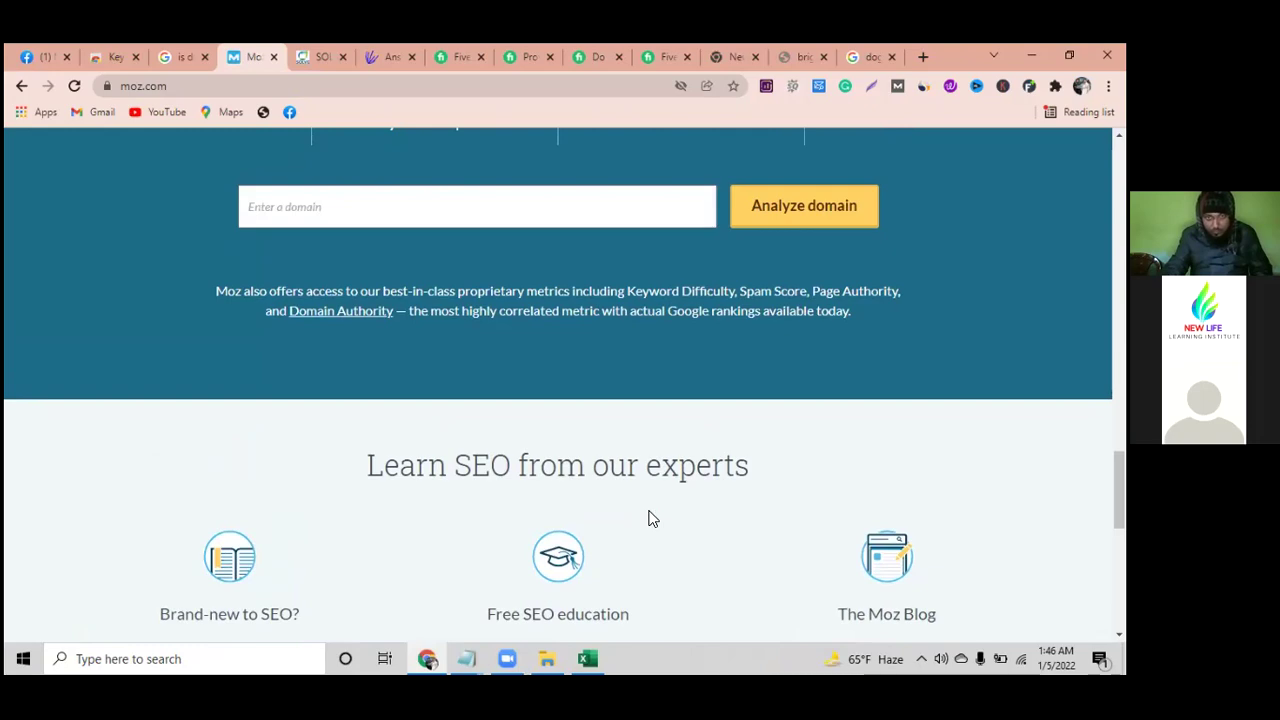
scroll(648, 518, down, 5)
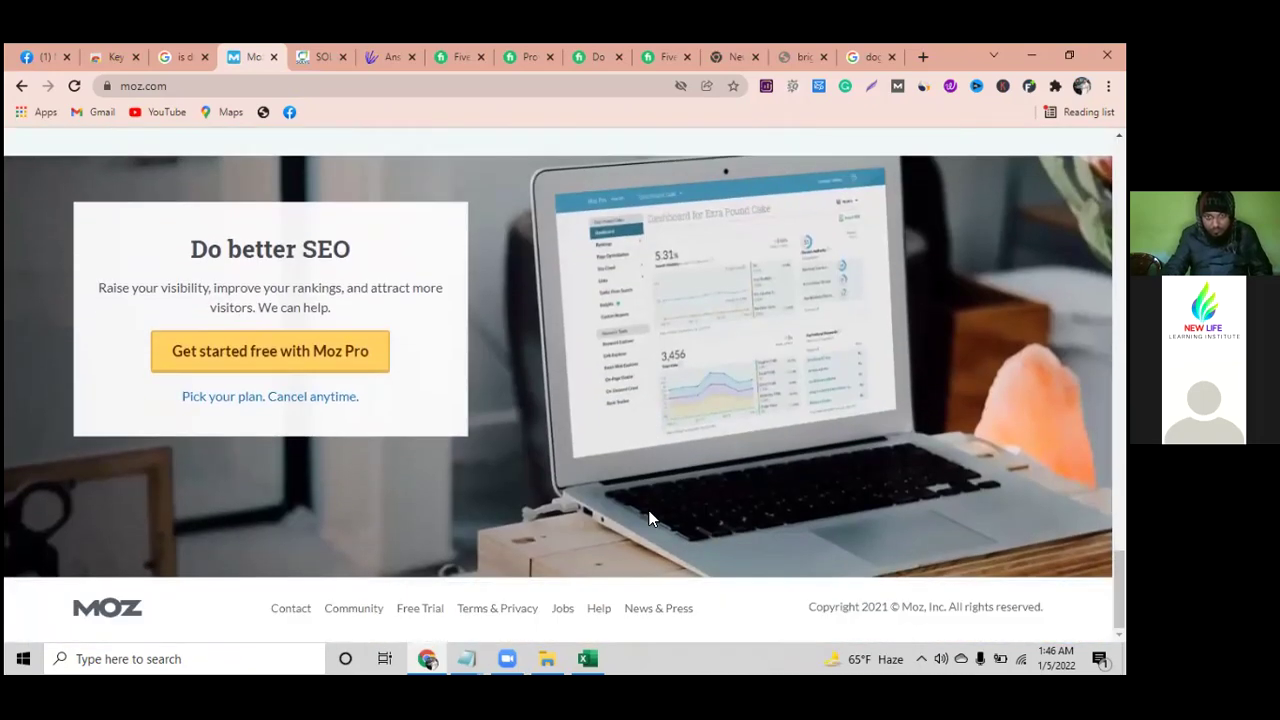
scroll(440, 495, up, 15)
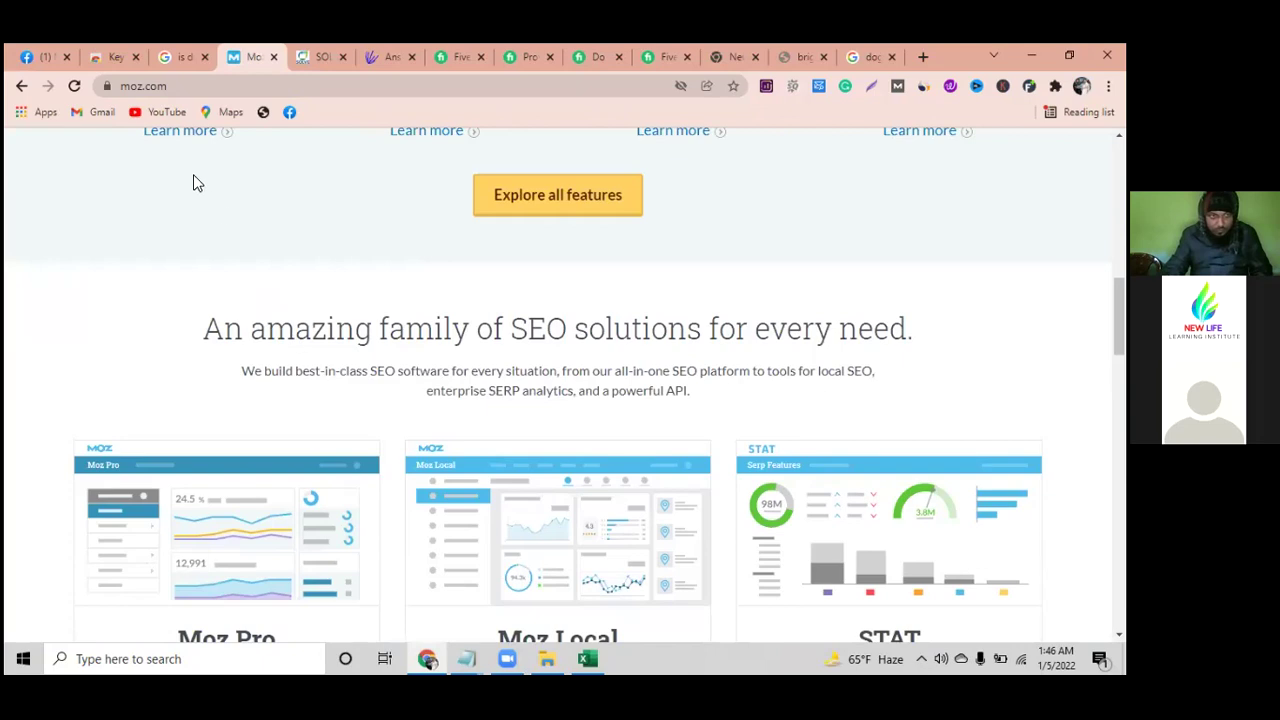
click(185, 57)
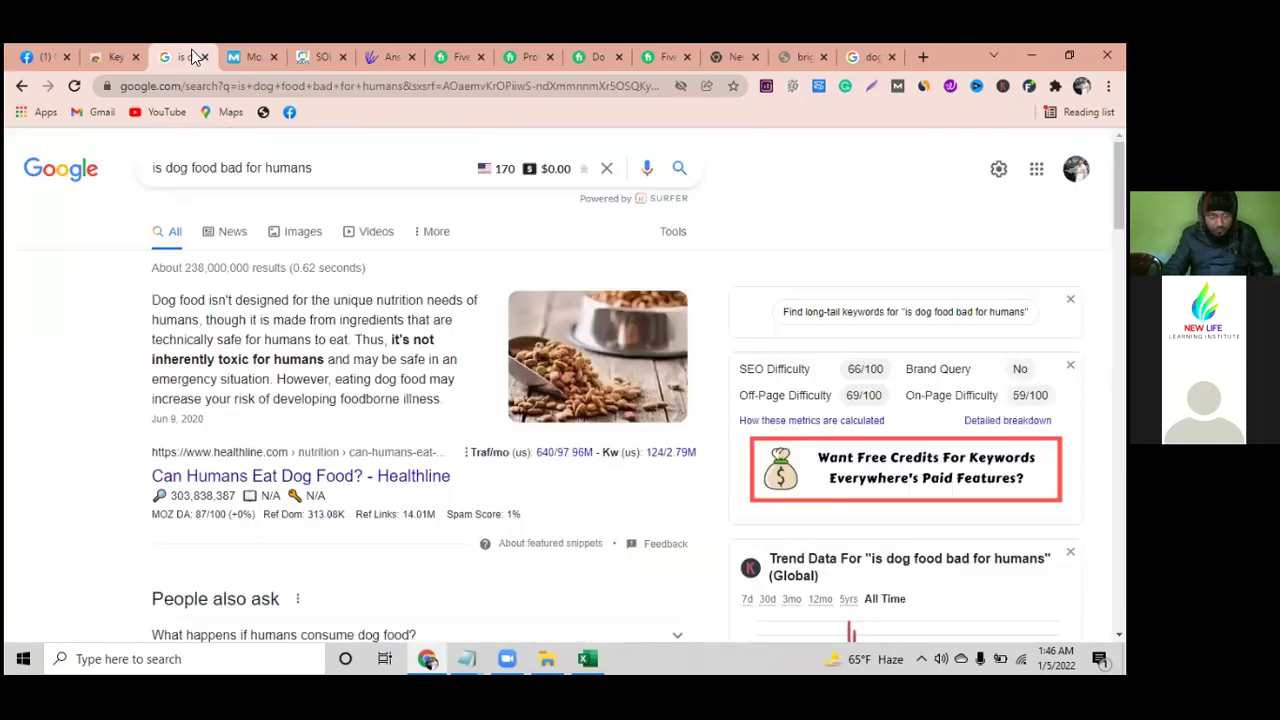
- Search Google for "allintitle:is dog food bad for humans" by adding the allintitle operator before the existing query
click(350, 167)
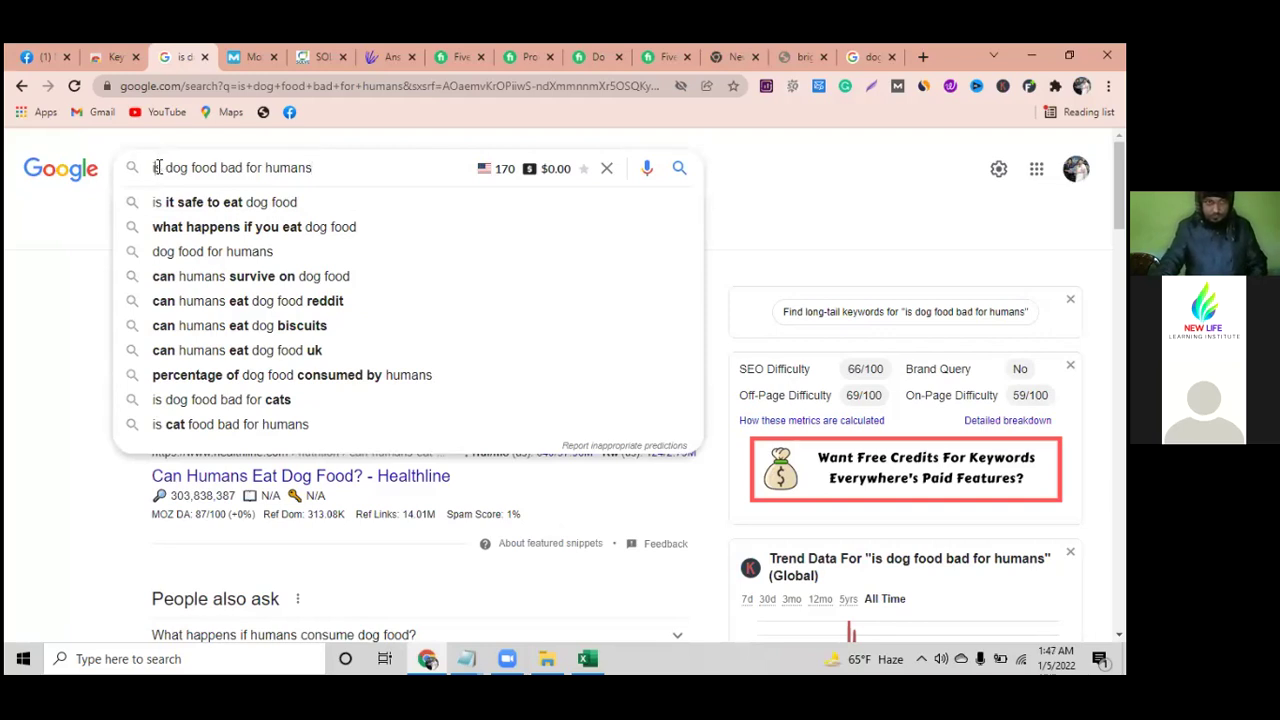
text(is )
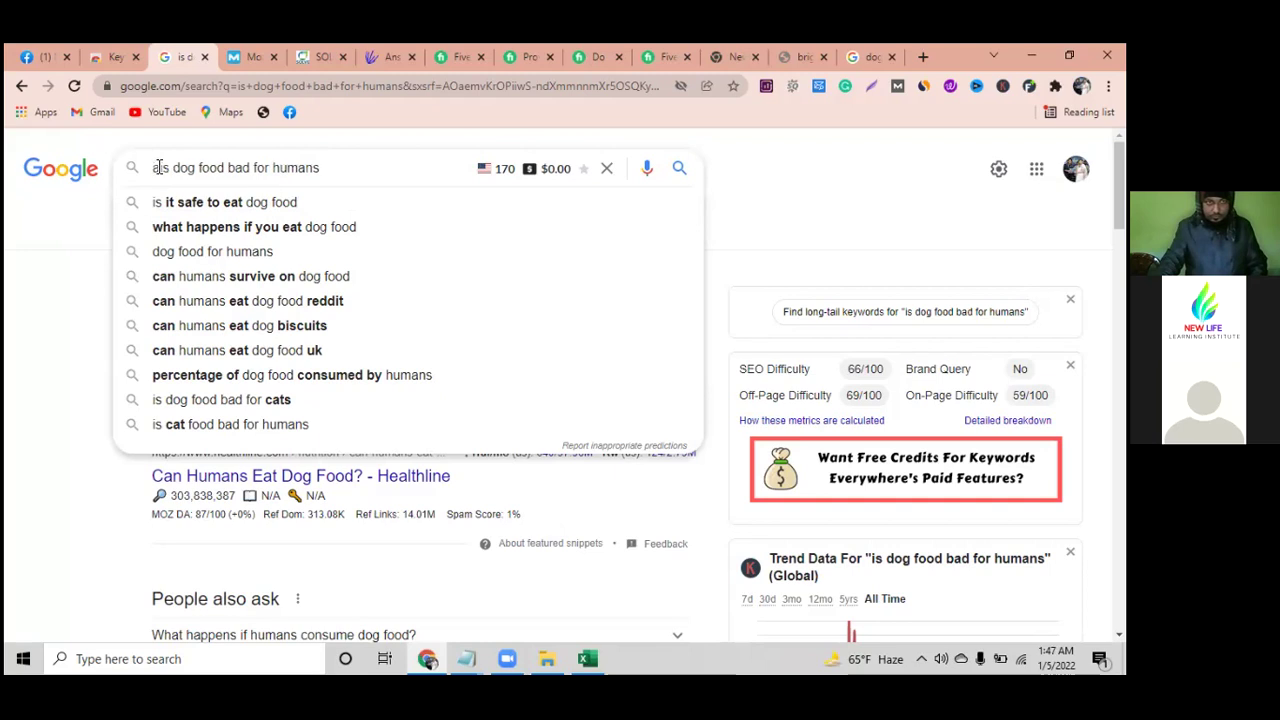
text(allintitle:)
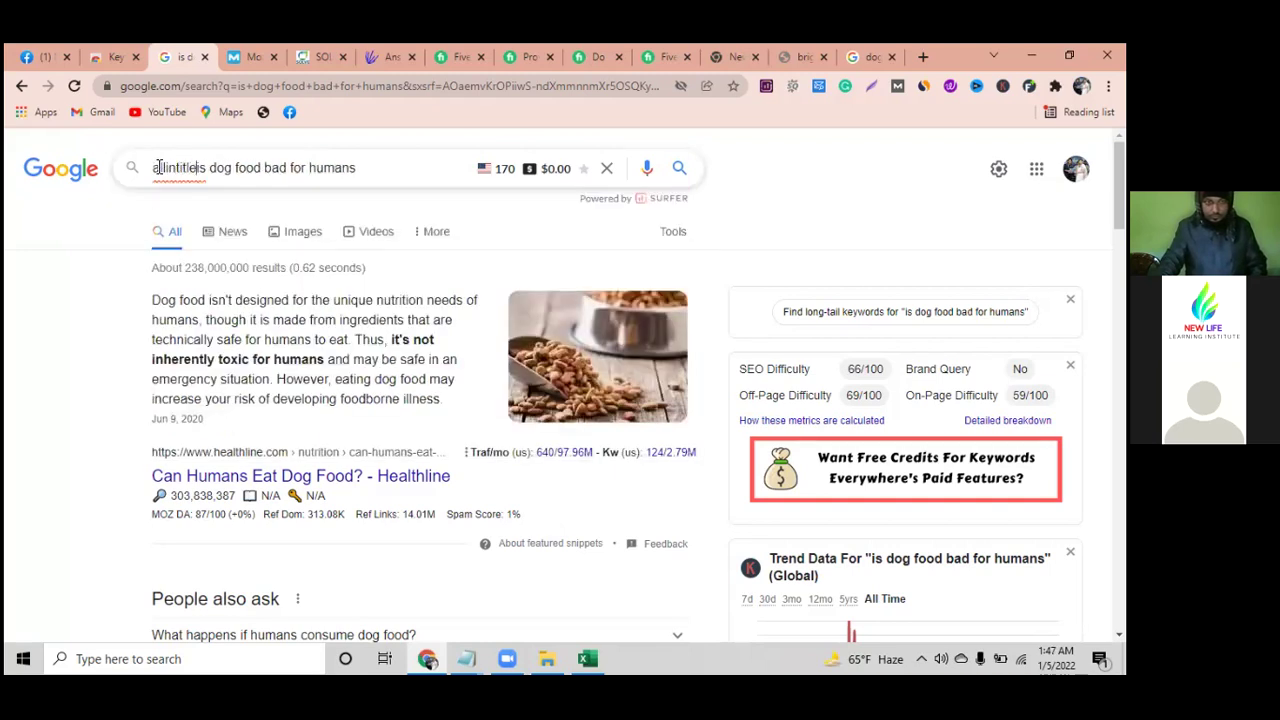
text(:)
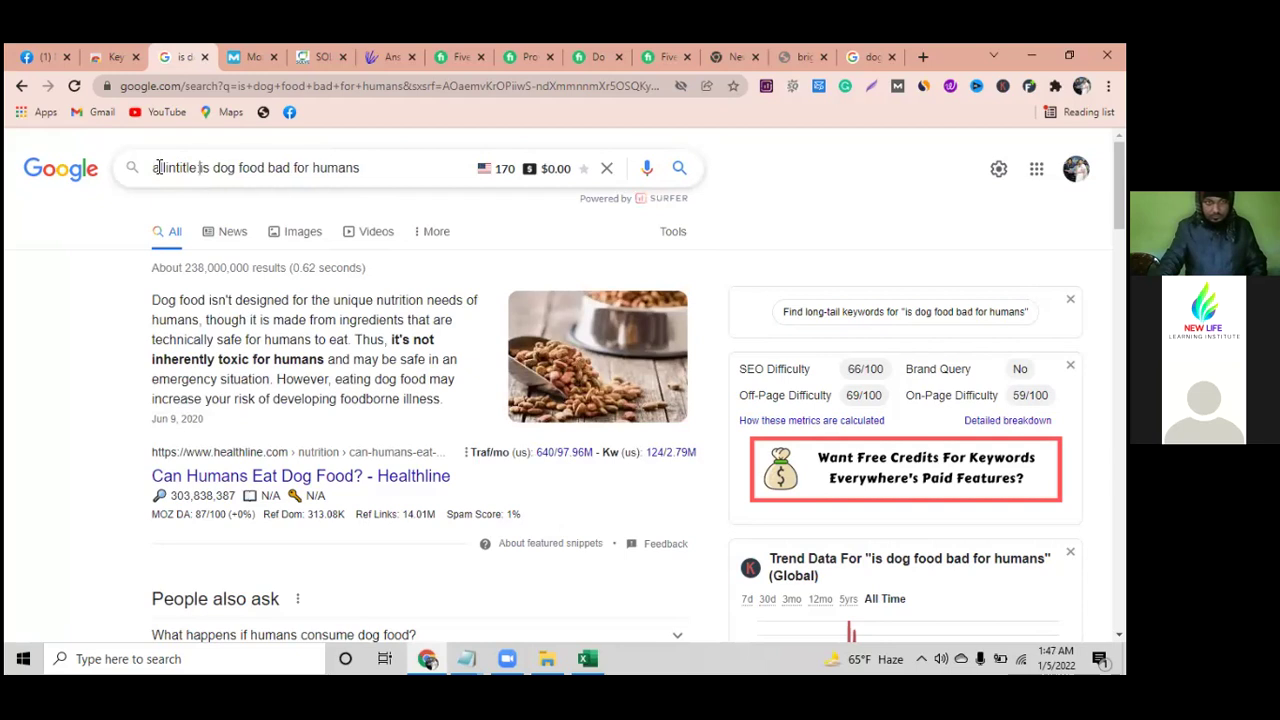
click(368, 174)
key(Return)
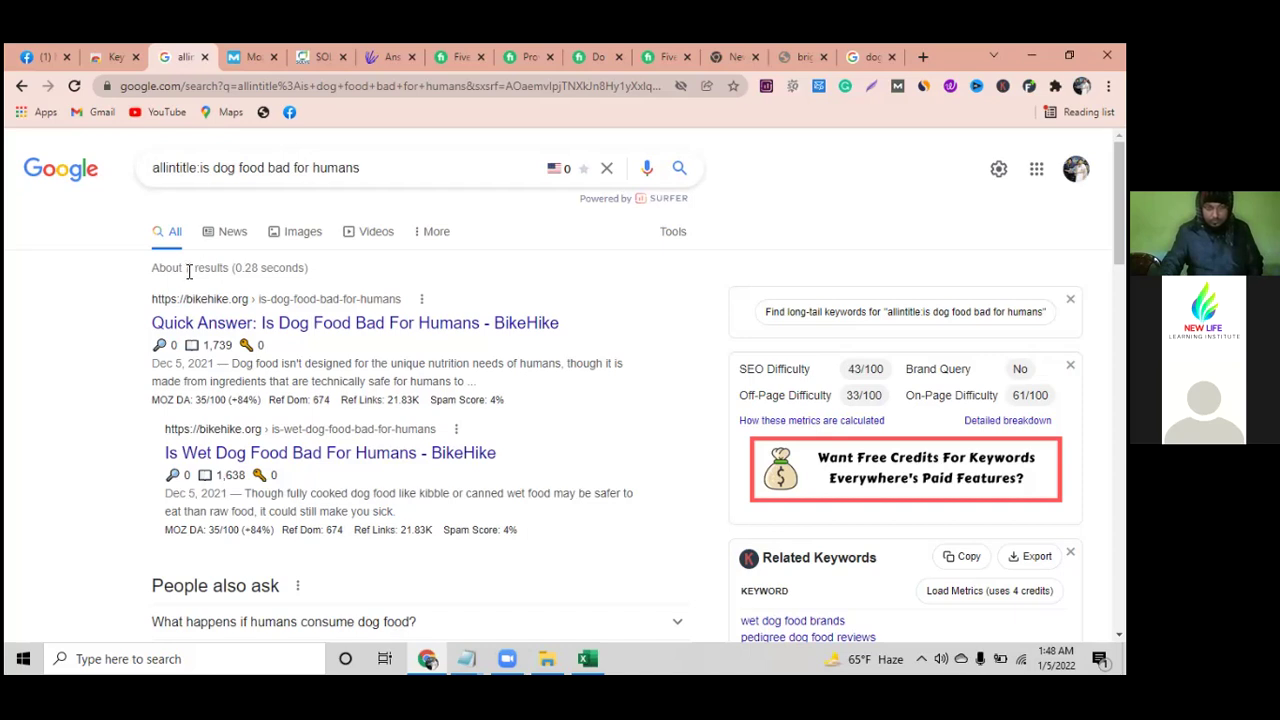
- Copy the allintitle result count, 7, into cell E12 under Actual Competitor in the Excel sheet and centre it
double_click(185, 267)
key(ctrl+c)
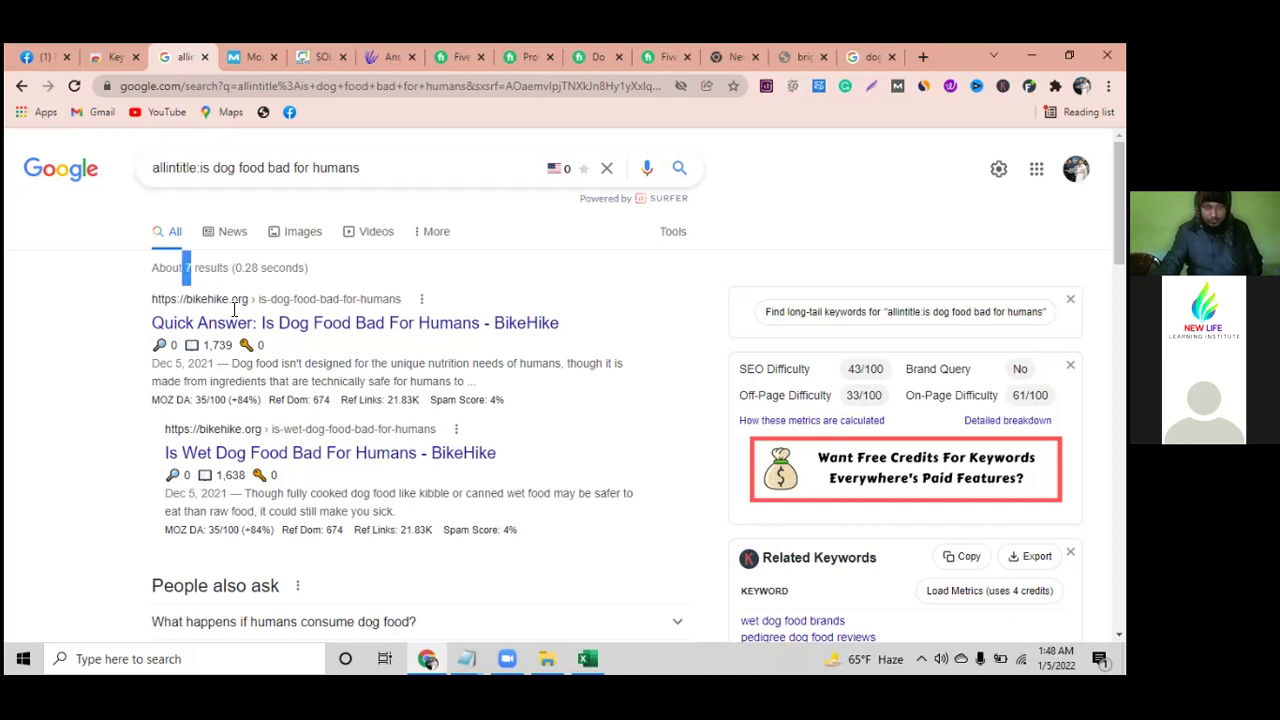
click(580, 652)
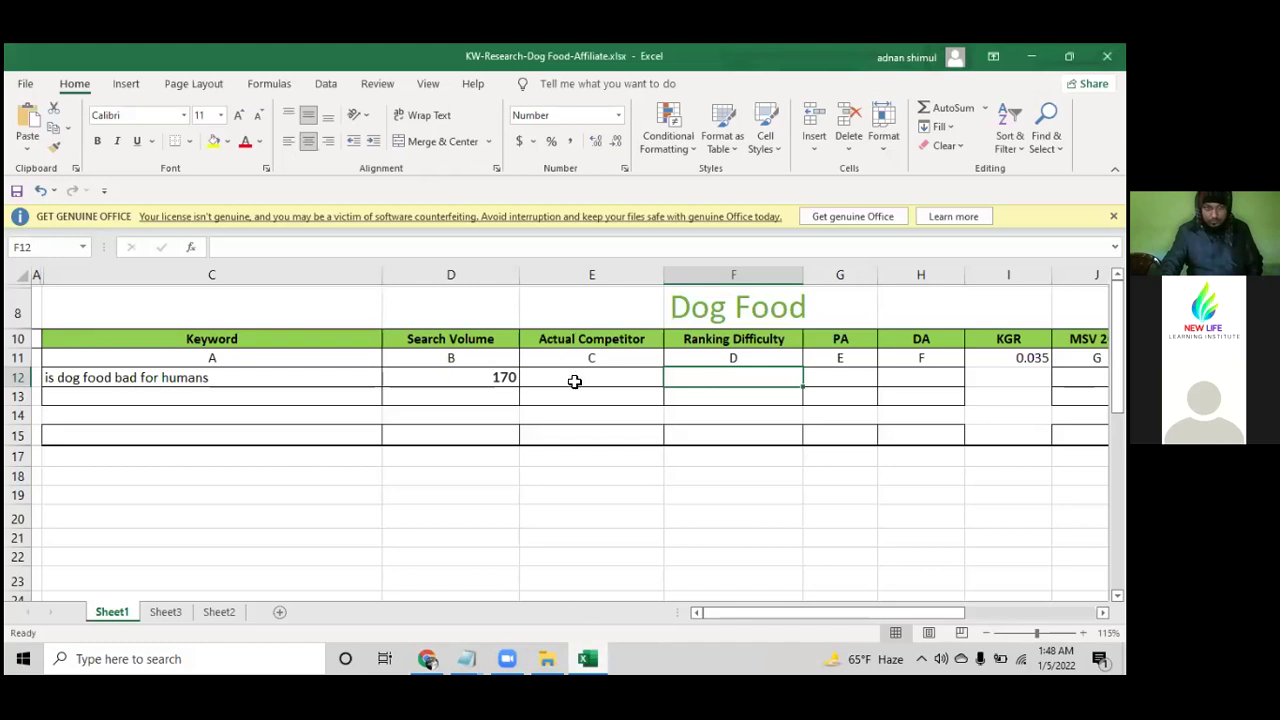
click(574, 379)
key(ctrl+v)
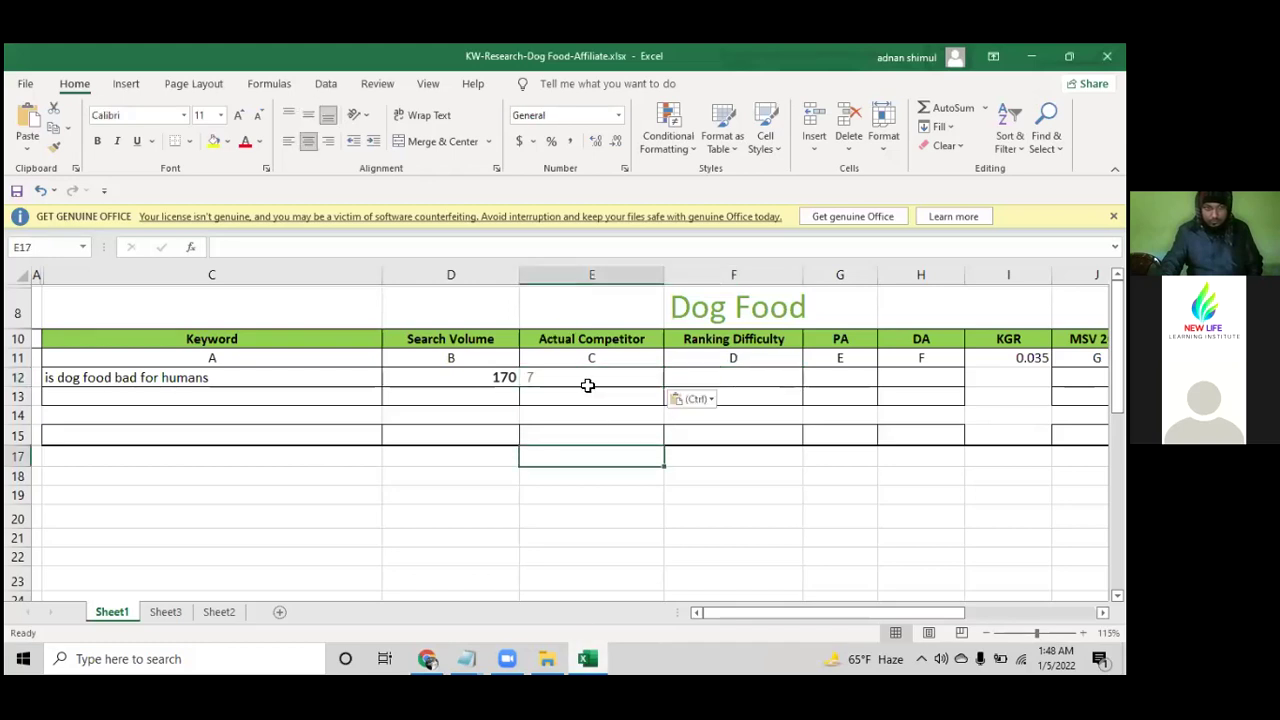
click(312, 146)
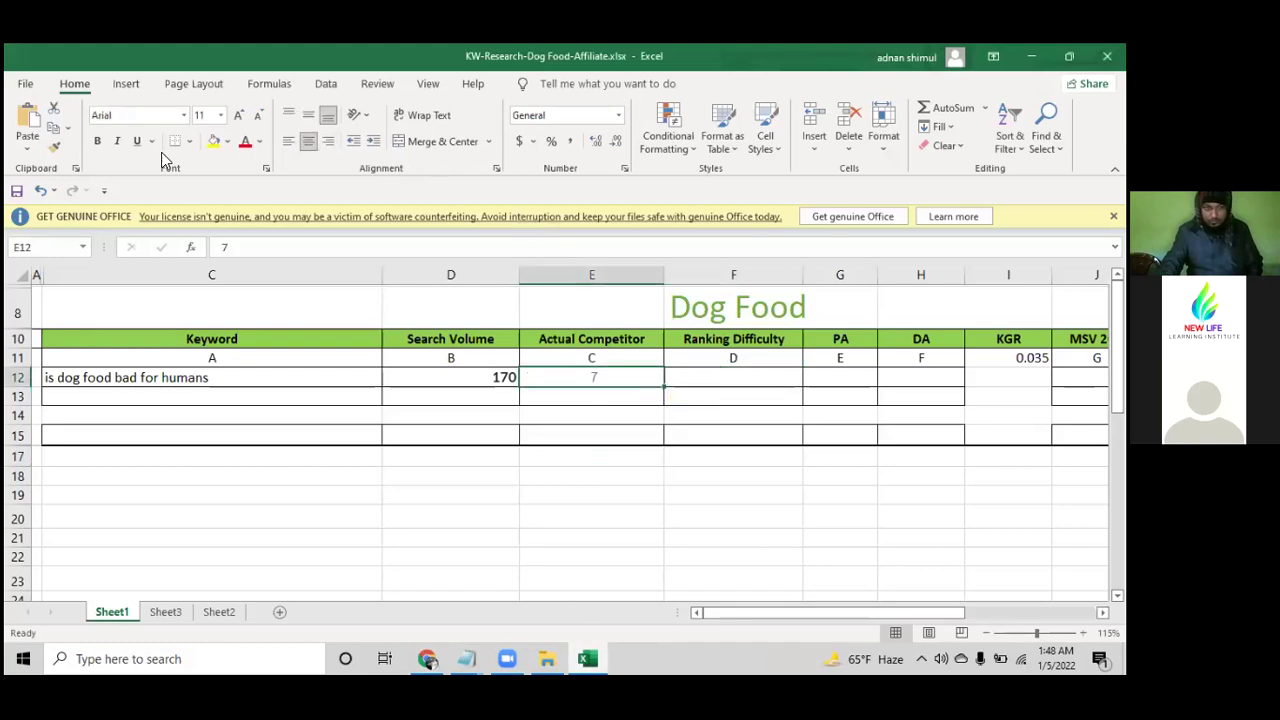
click(575, 467)
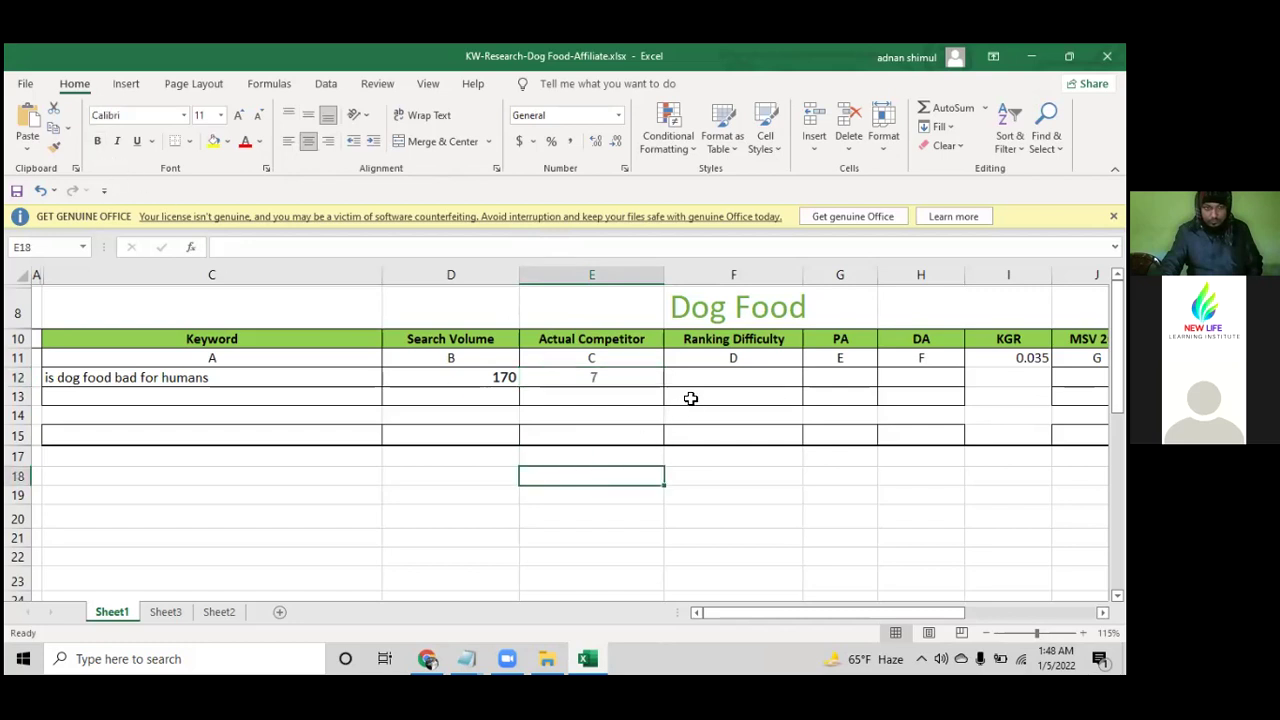
click(707, 372)
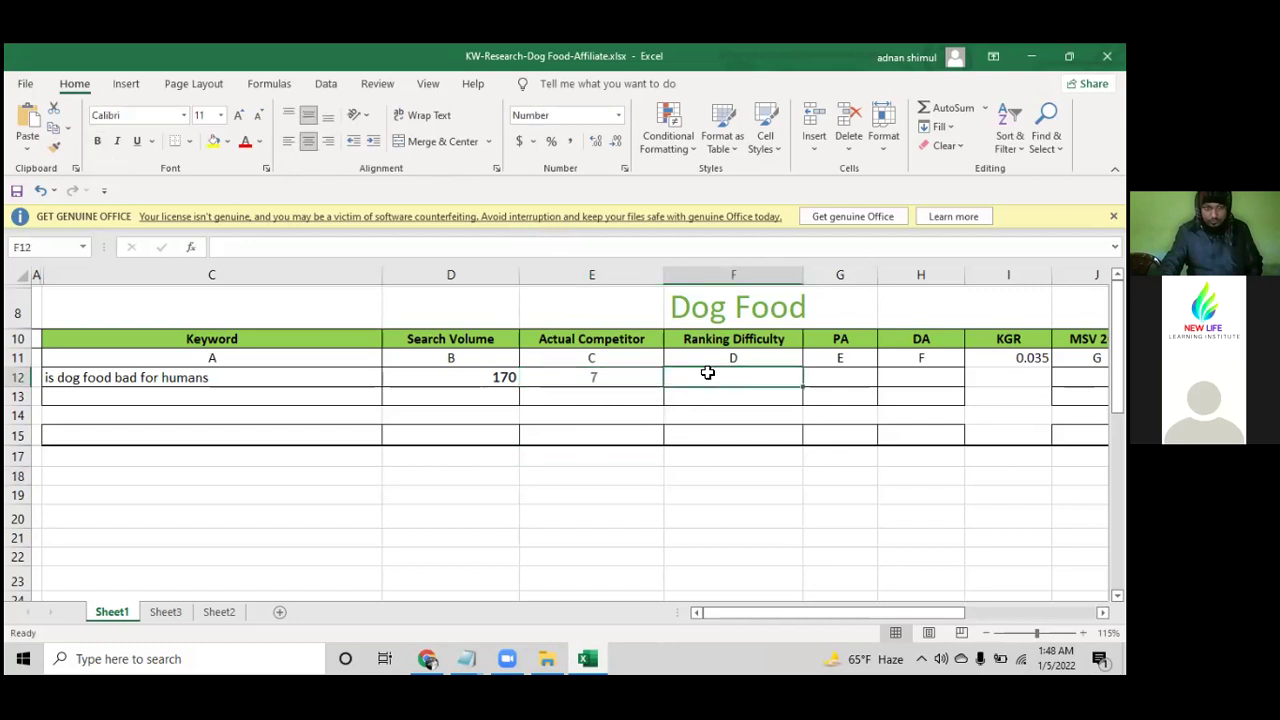
click(216, 377)
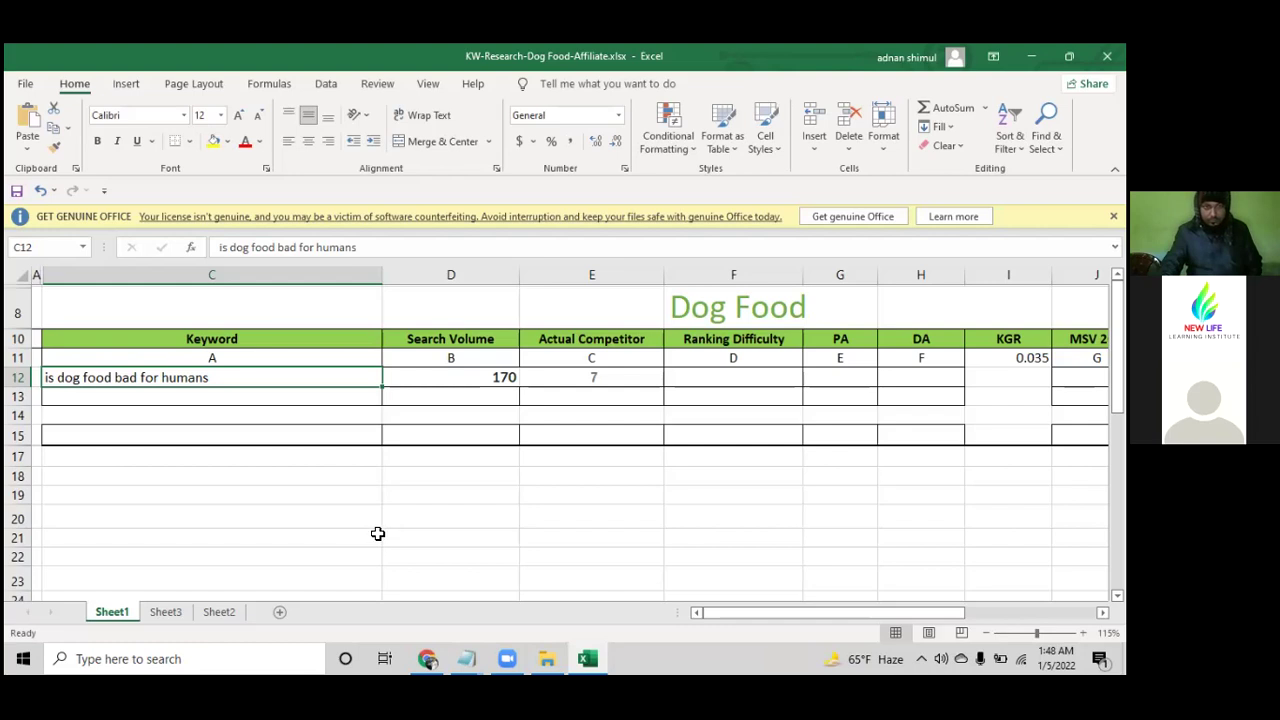
click(594, 376)
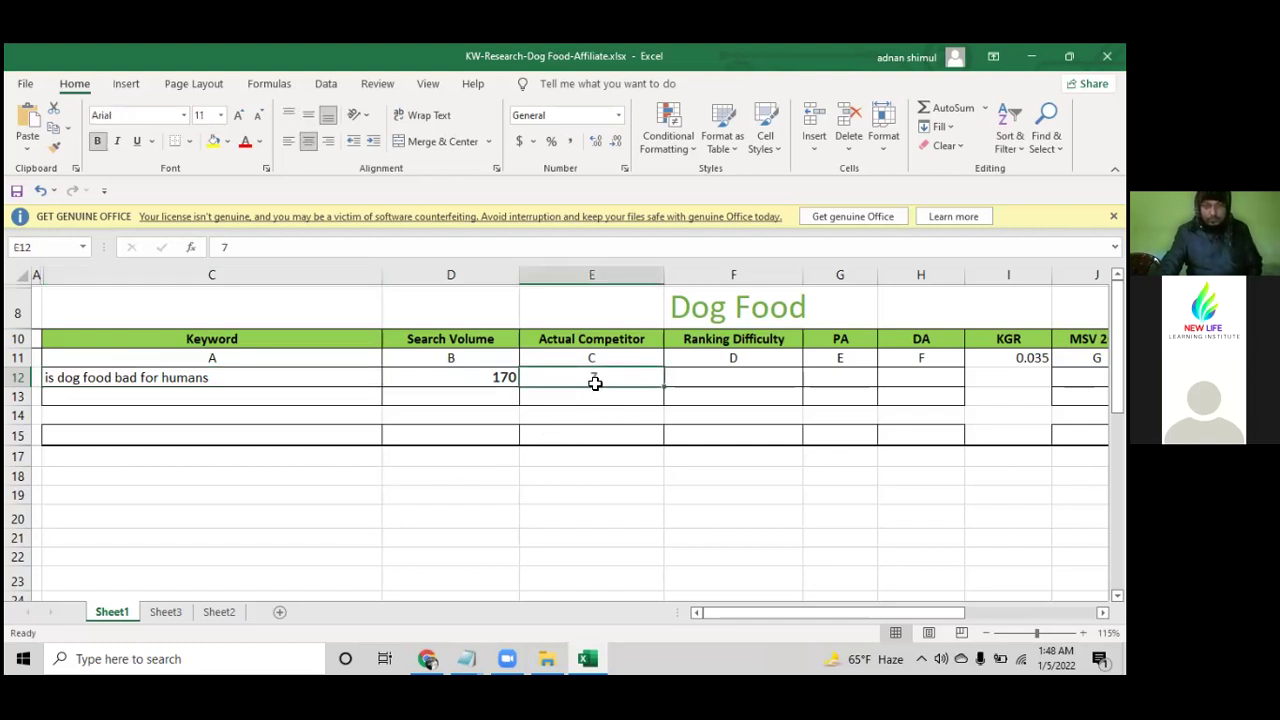
click(508, 376)
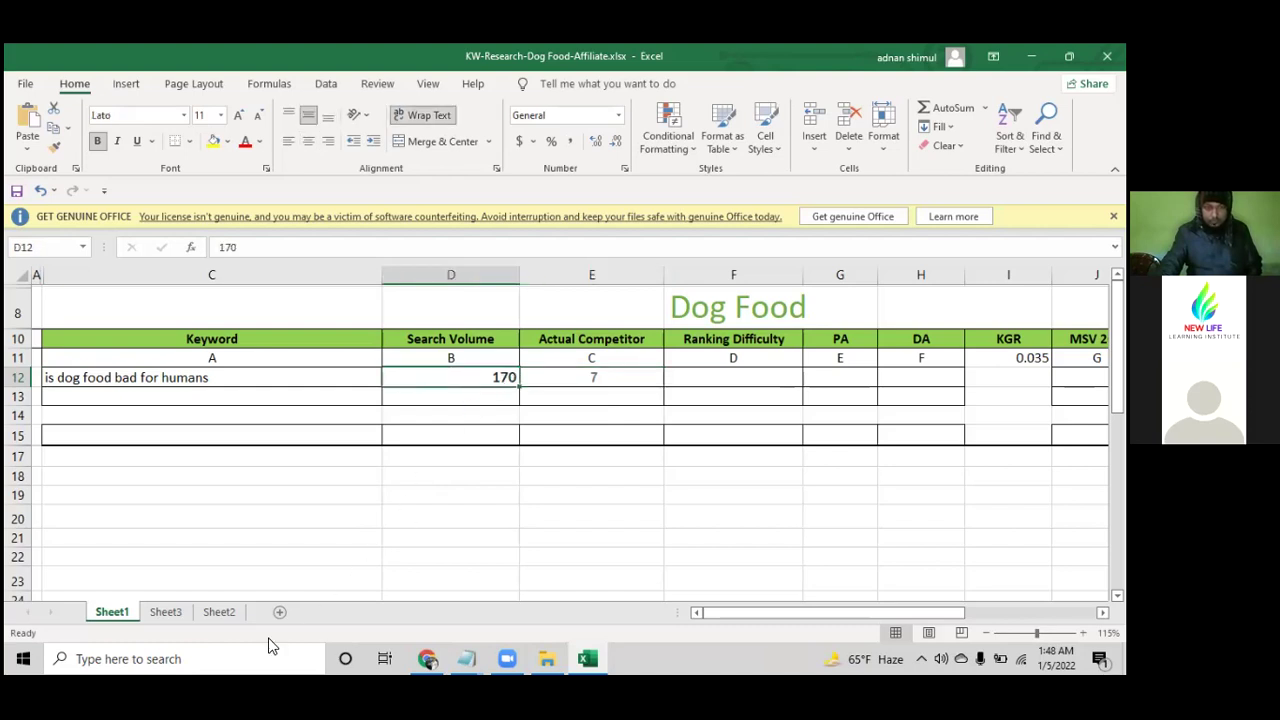
- Open Calculator, divide the actual competitor count 7 by the search volume 170, and return to the Excel sheet
click(197, 648)
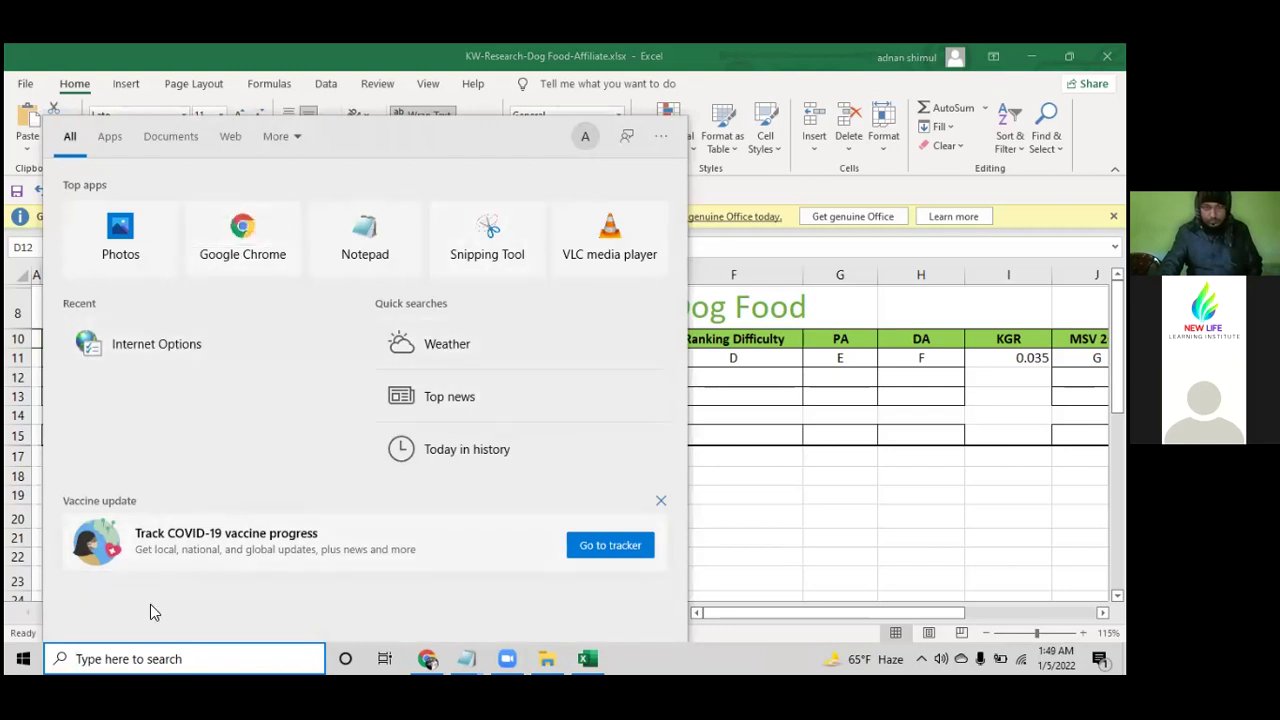
click(22, 656)
click(22, 656)
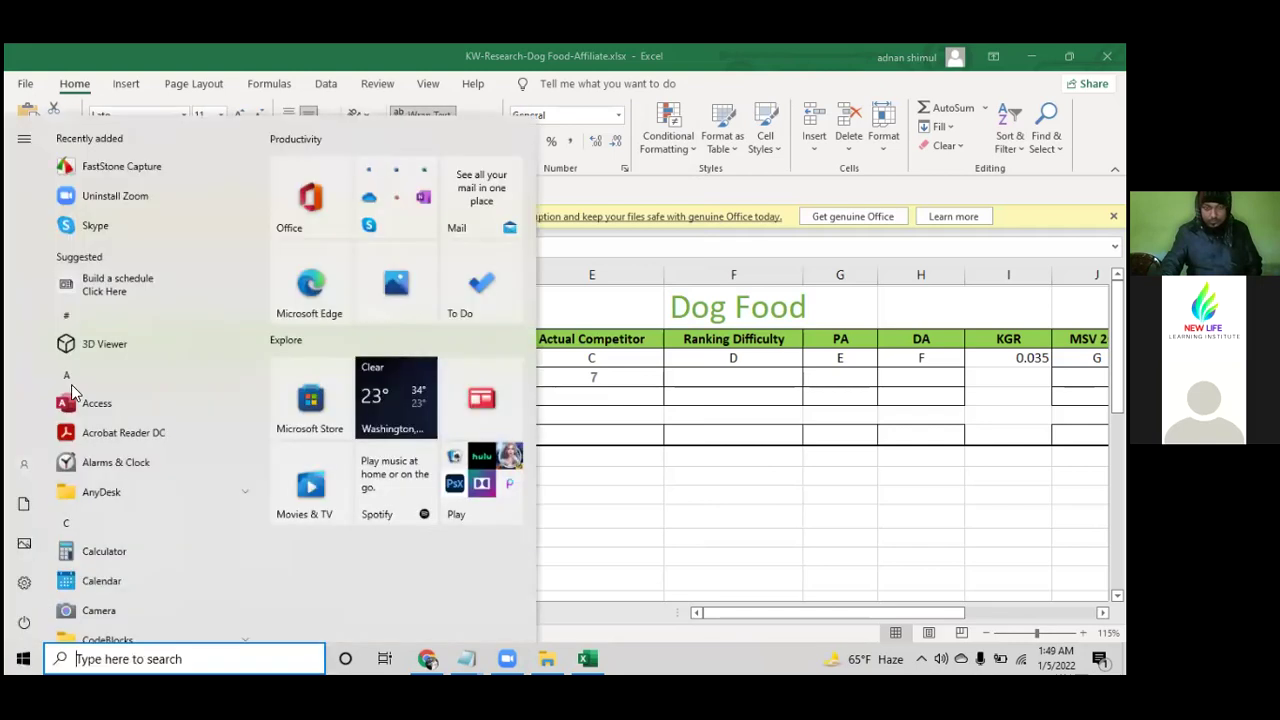
click(118, 553)
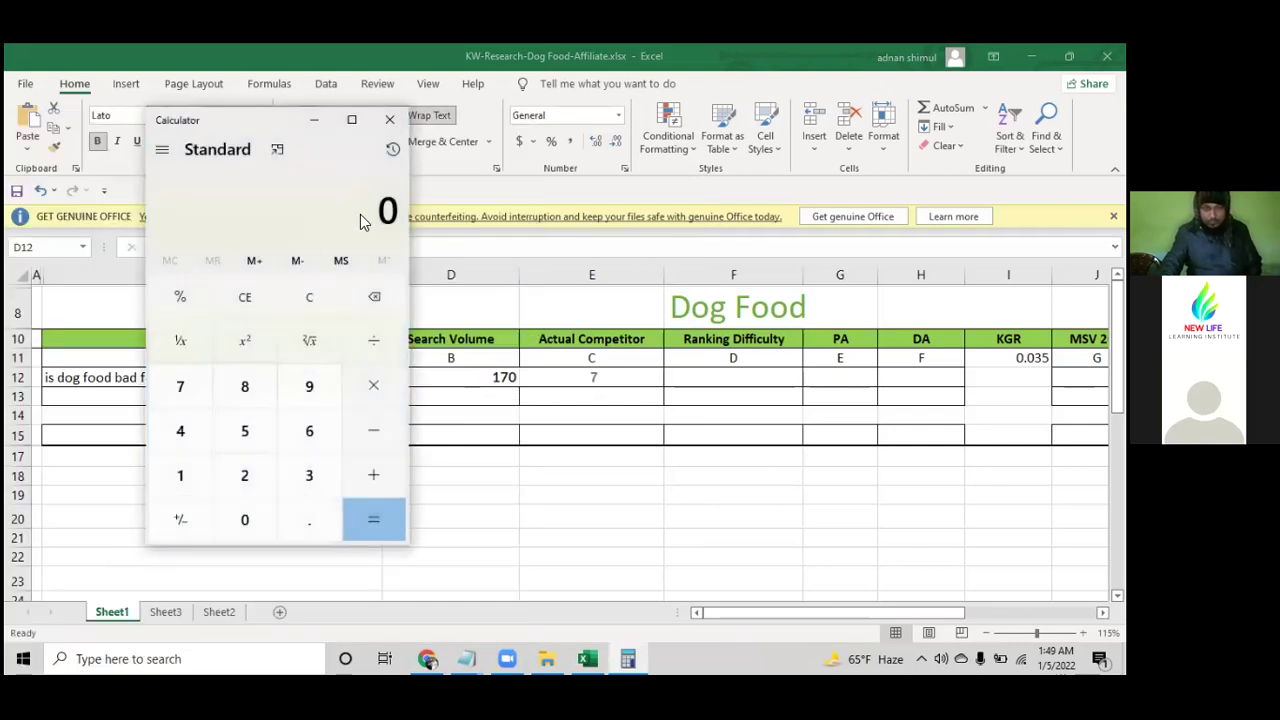
click(181, 390)
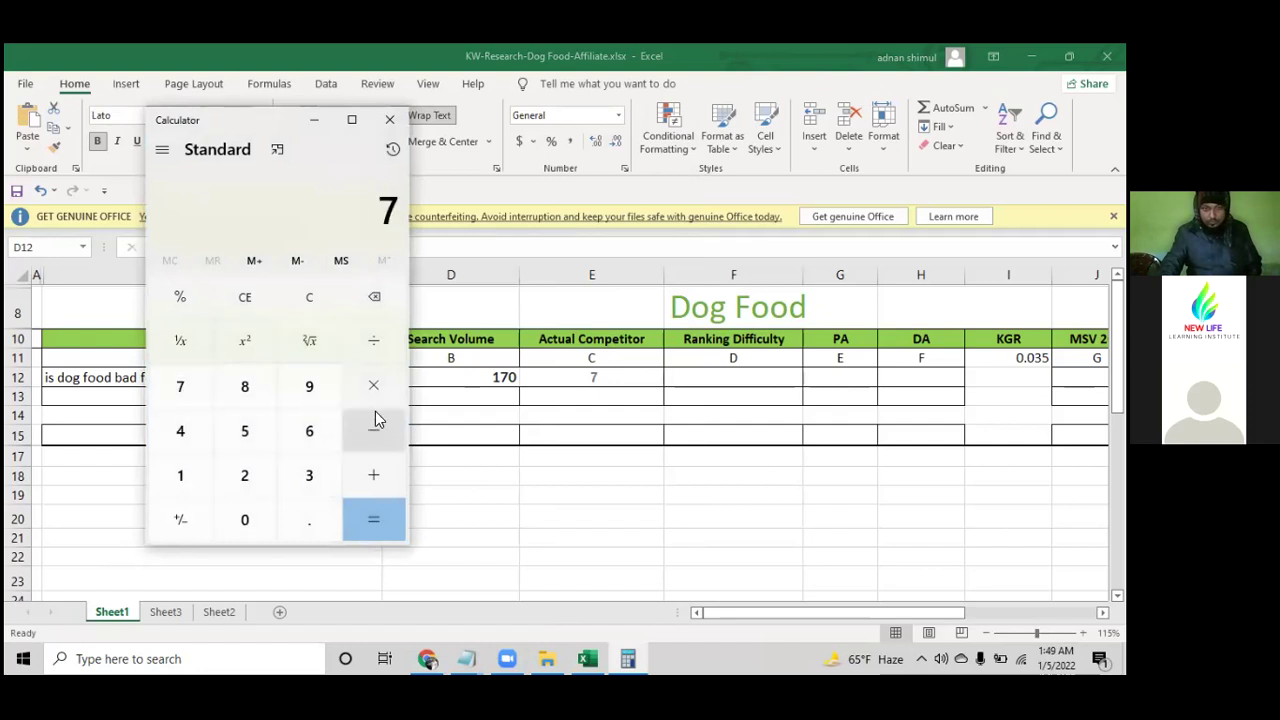
click(373, 344)
click(181, 474)
click(196, 384)
click(250, 530)
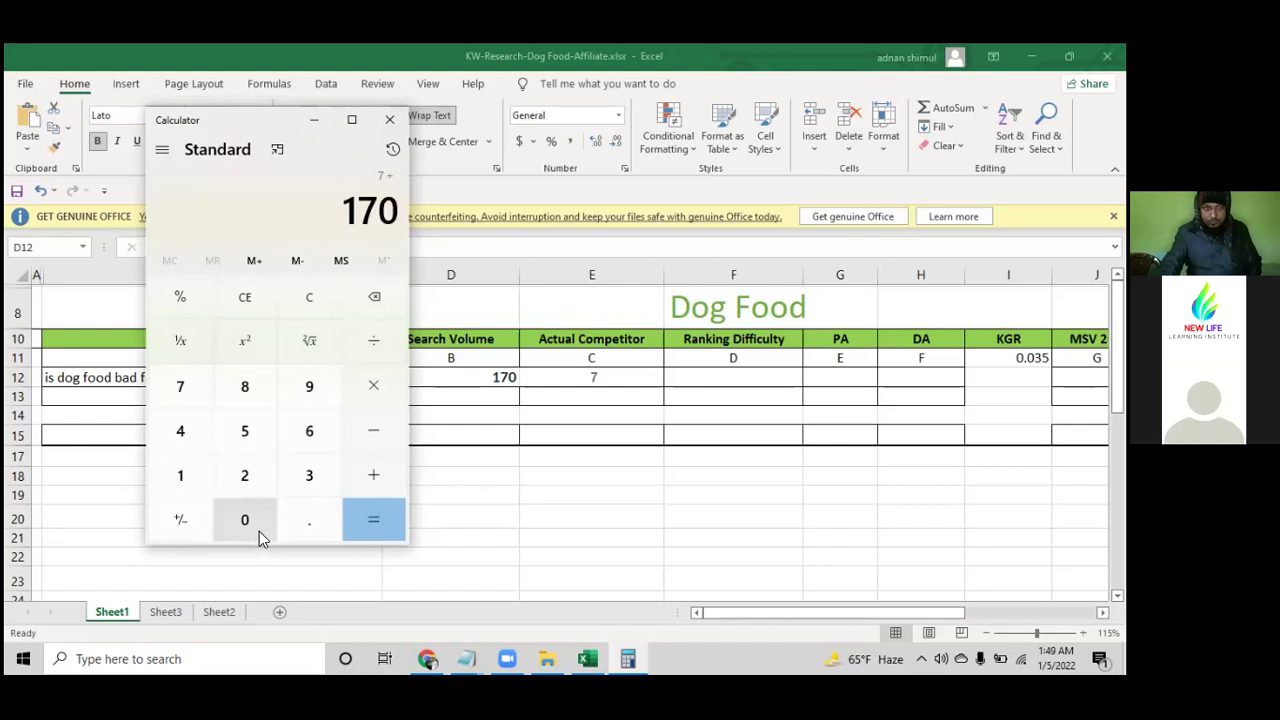
click(360, 532)
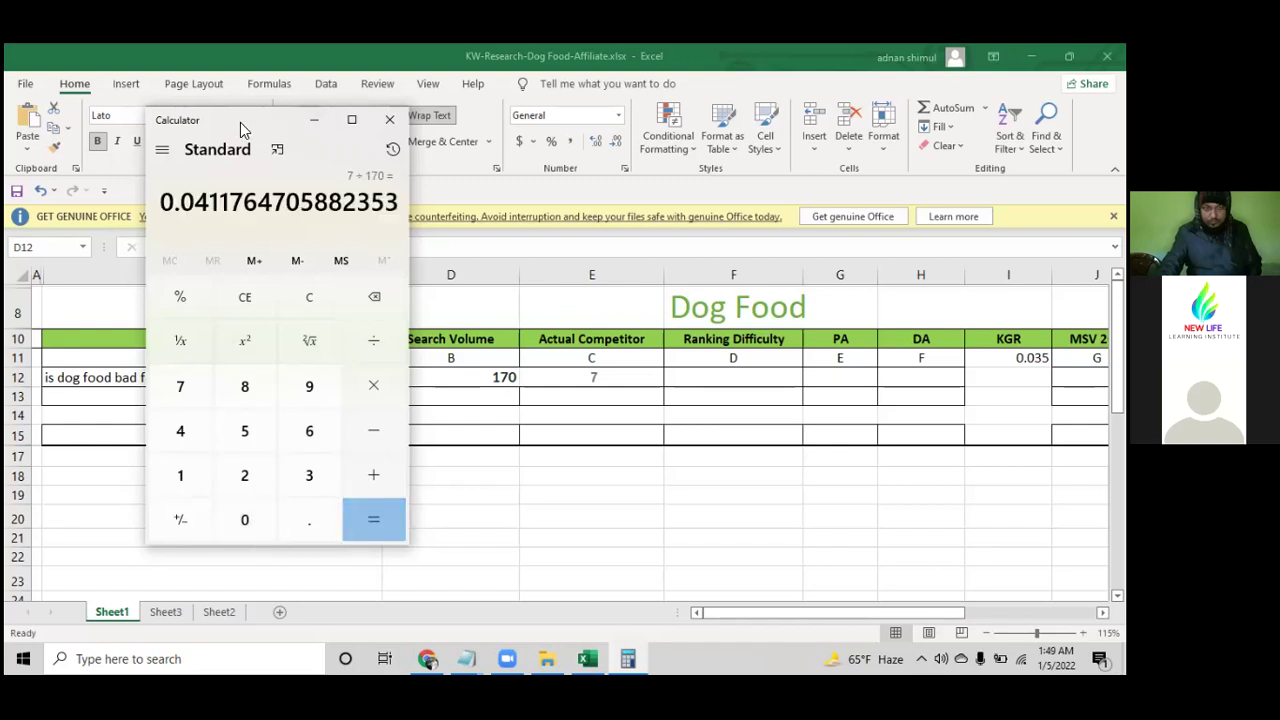
drag(240, 122, 494, 167)
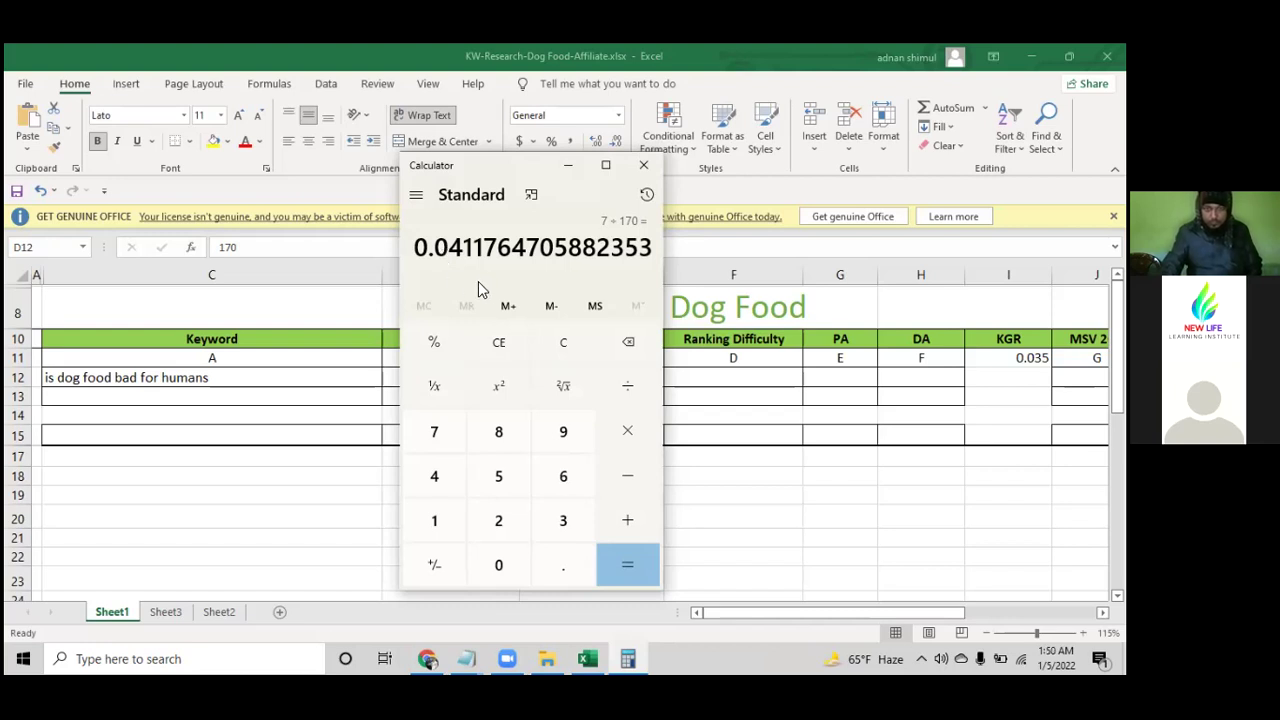
click(564, 166)
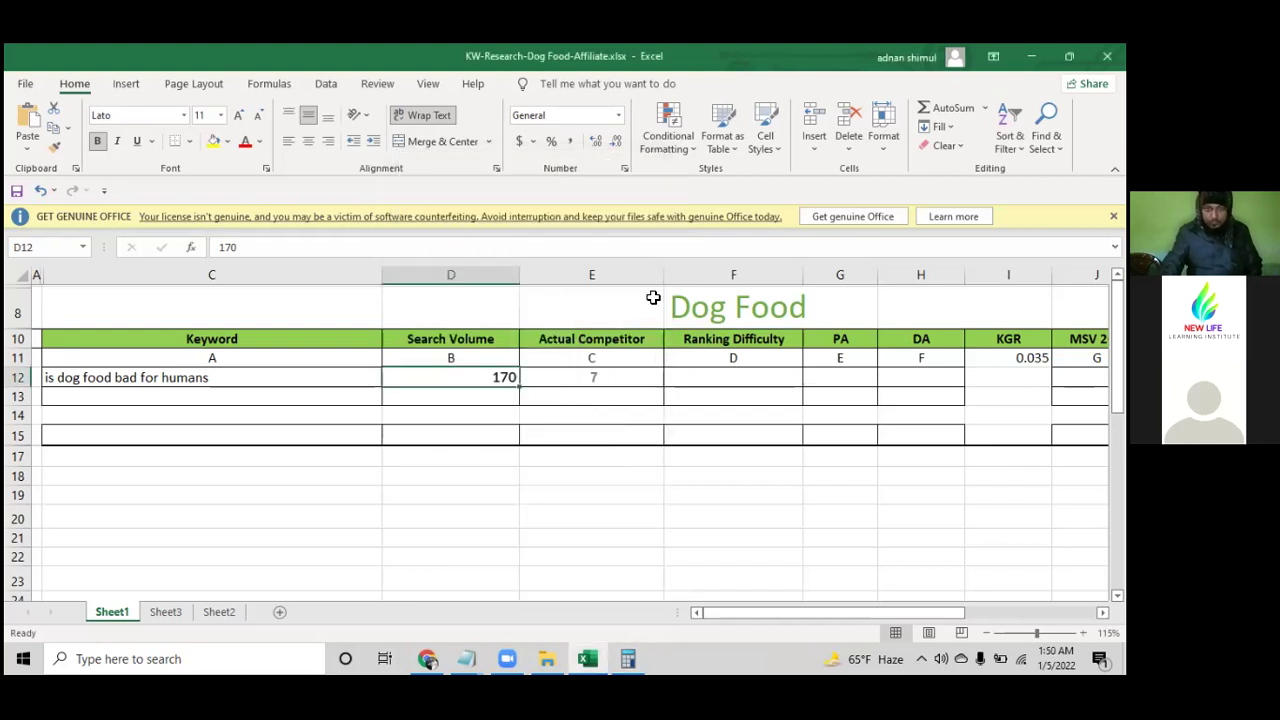
- Insert a new column before Ranking Difficulty, with the heading KGR in F10 and the letter D in F11
click(798, 275)
right_click(800, 276)
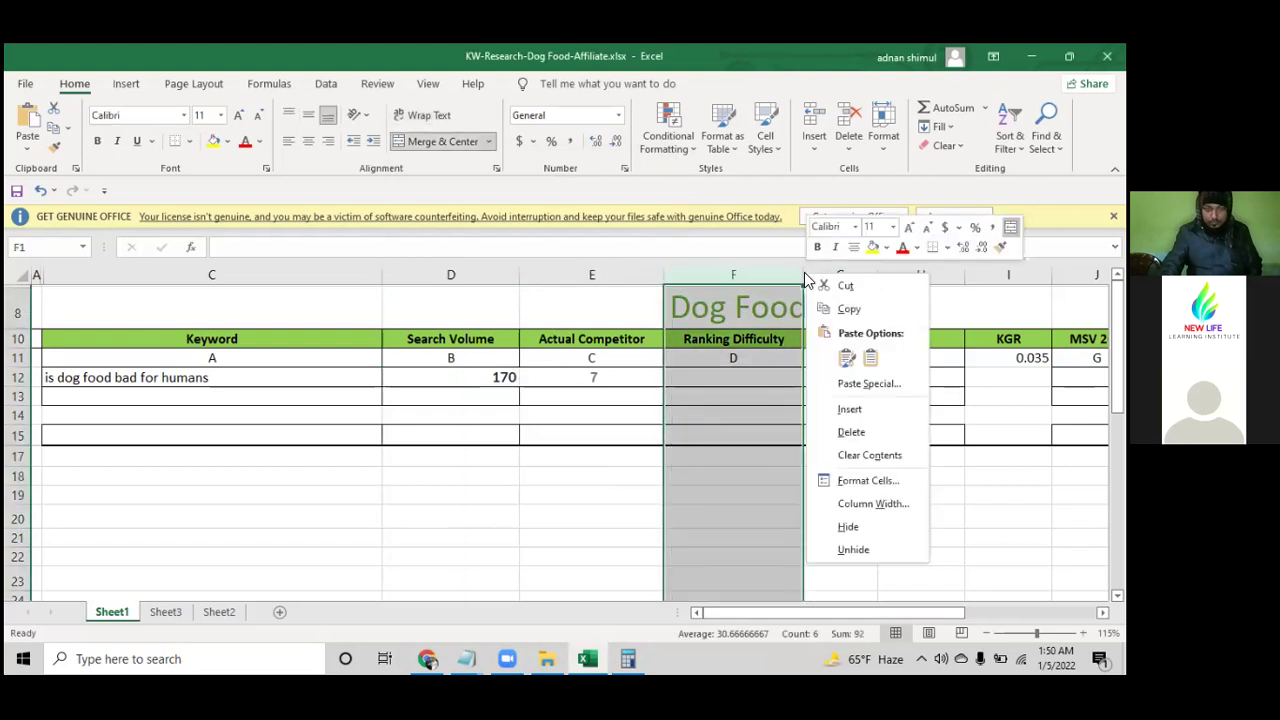
click(834, 409)
click(748, 342)
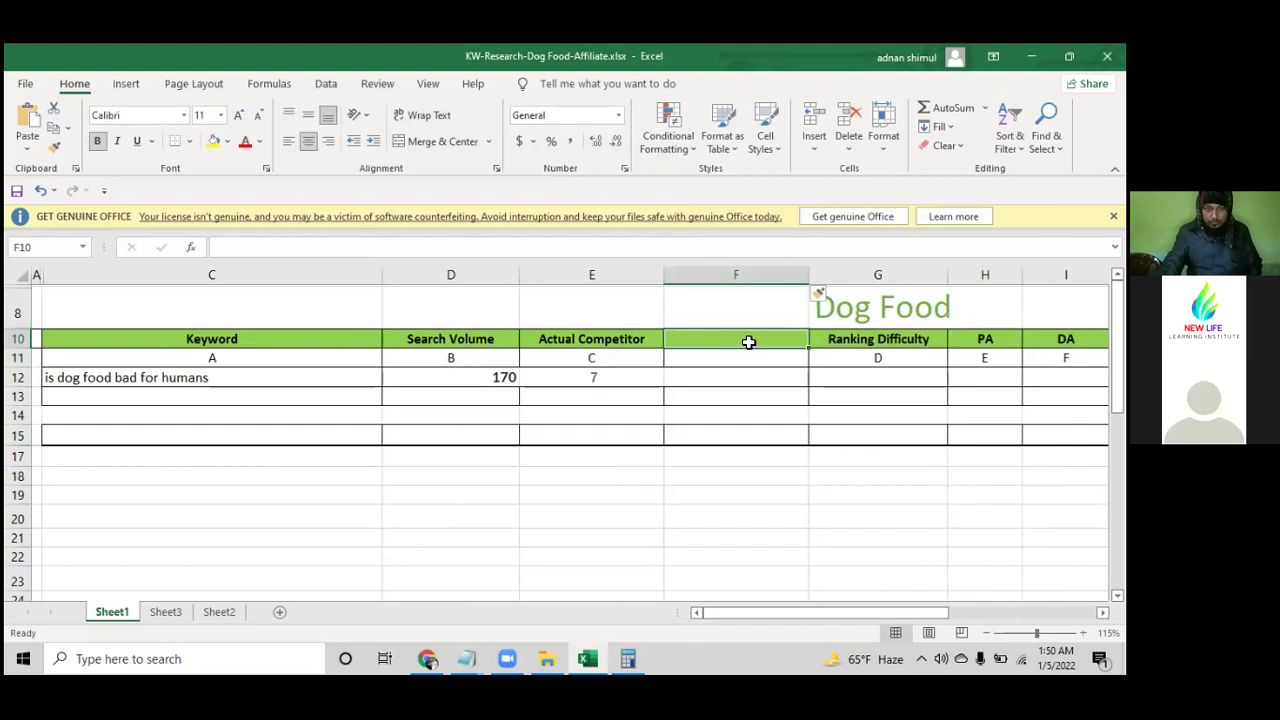
text(KGR)
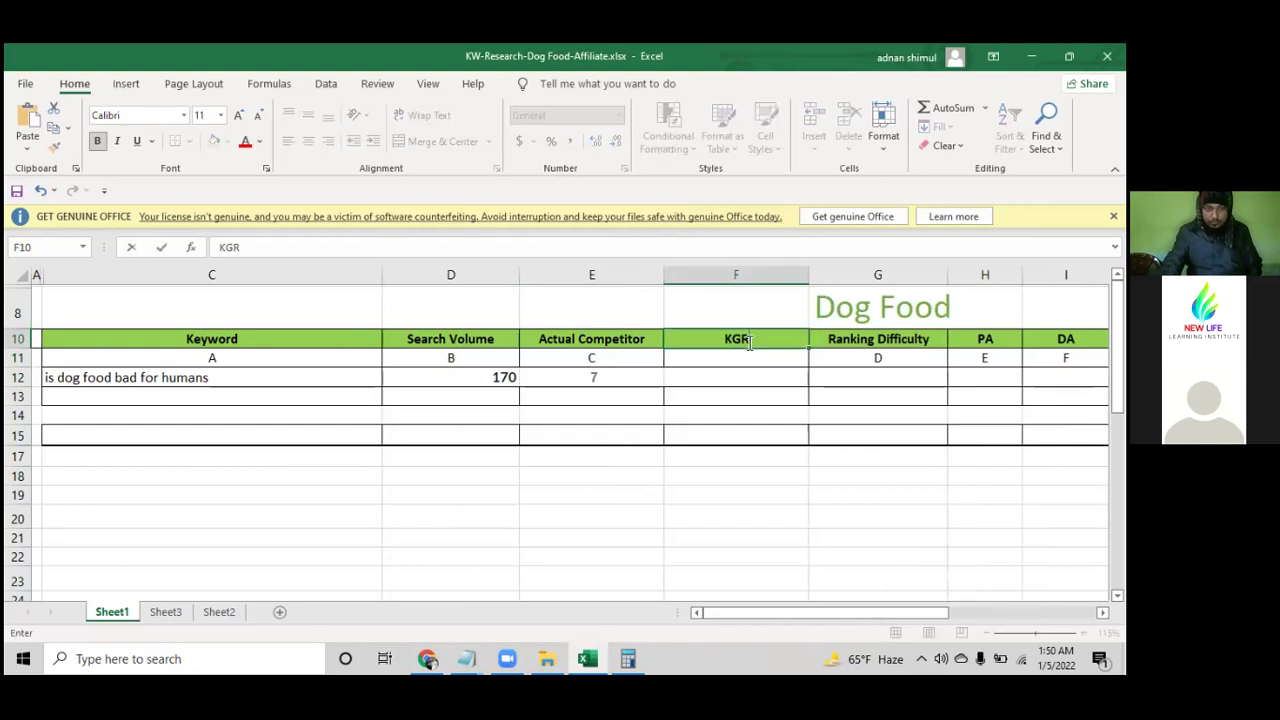
click(705, 363)
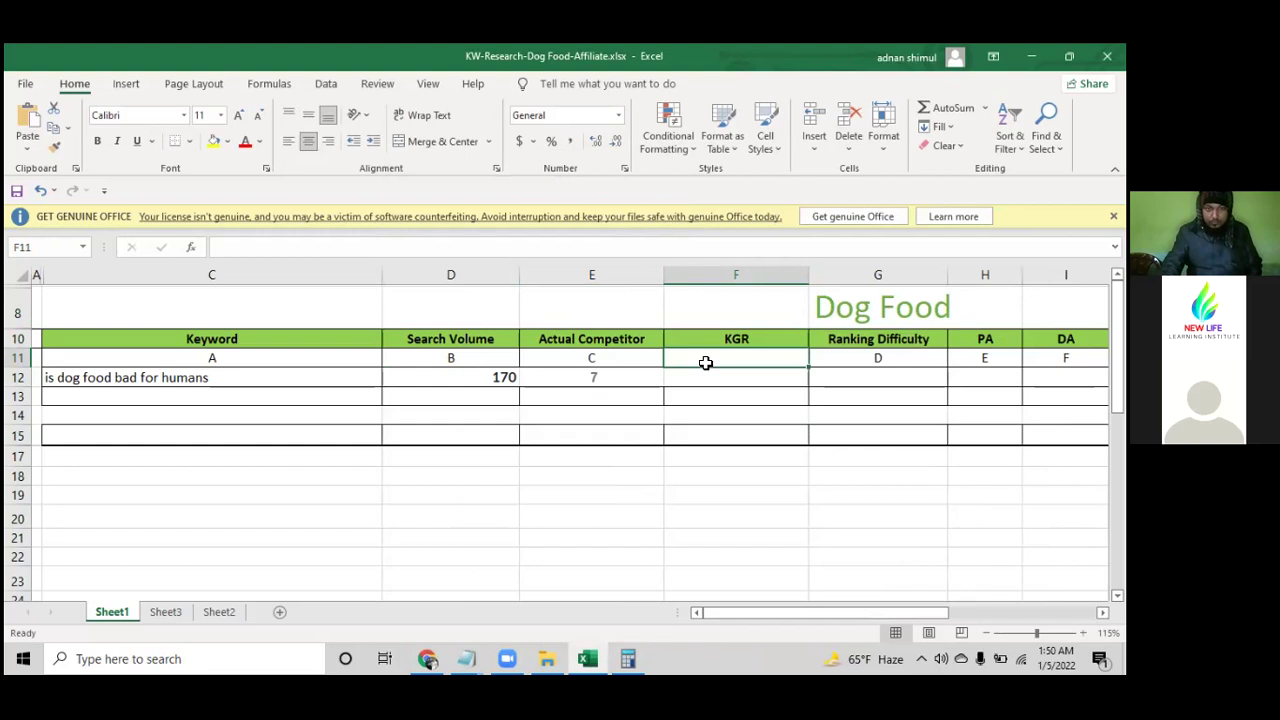
text(D)
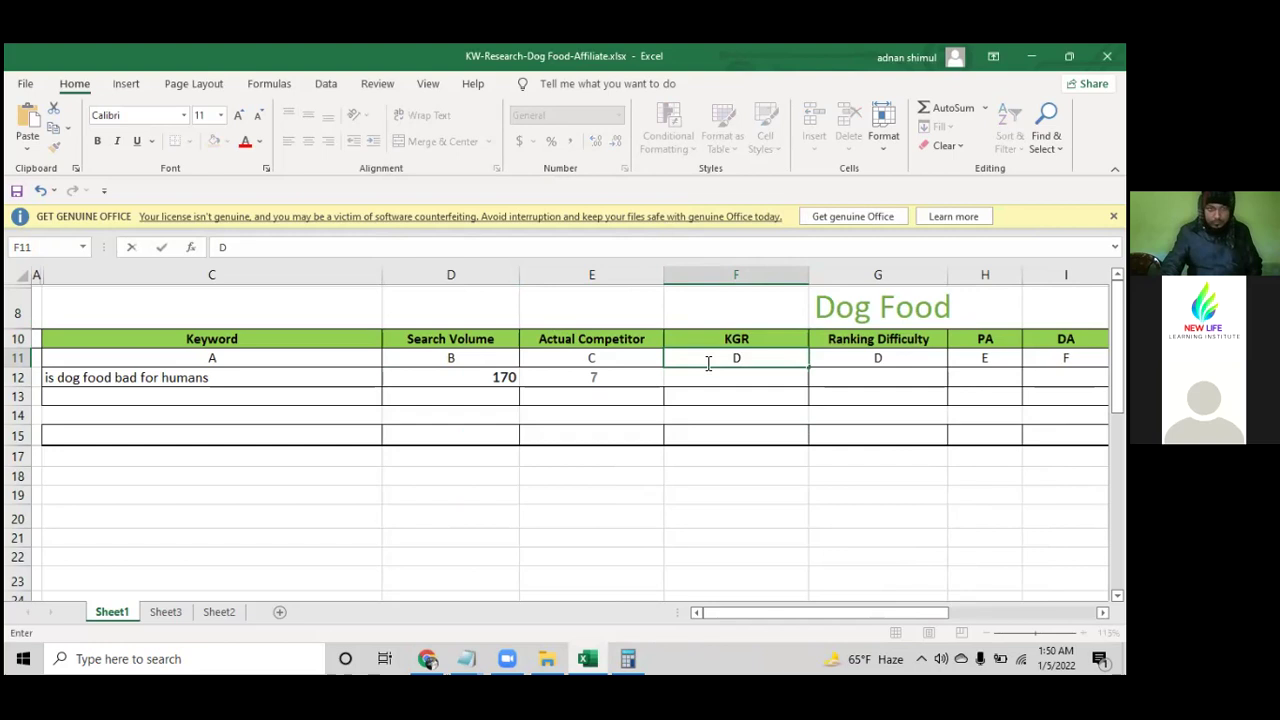
- Enter the calculated ratio, shortened to 0.04, in cell F12 under KGR
click(707, 376)
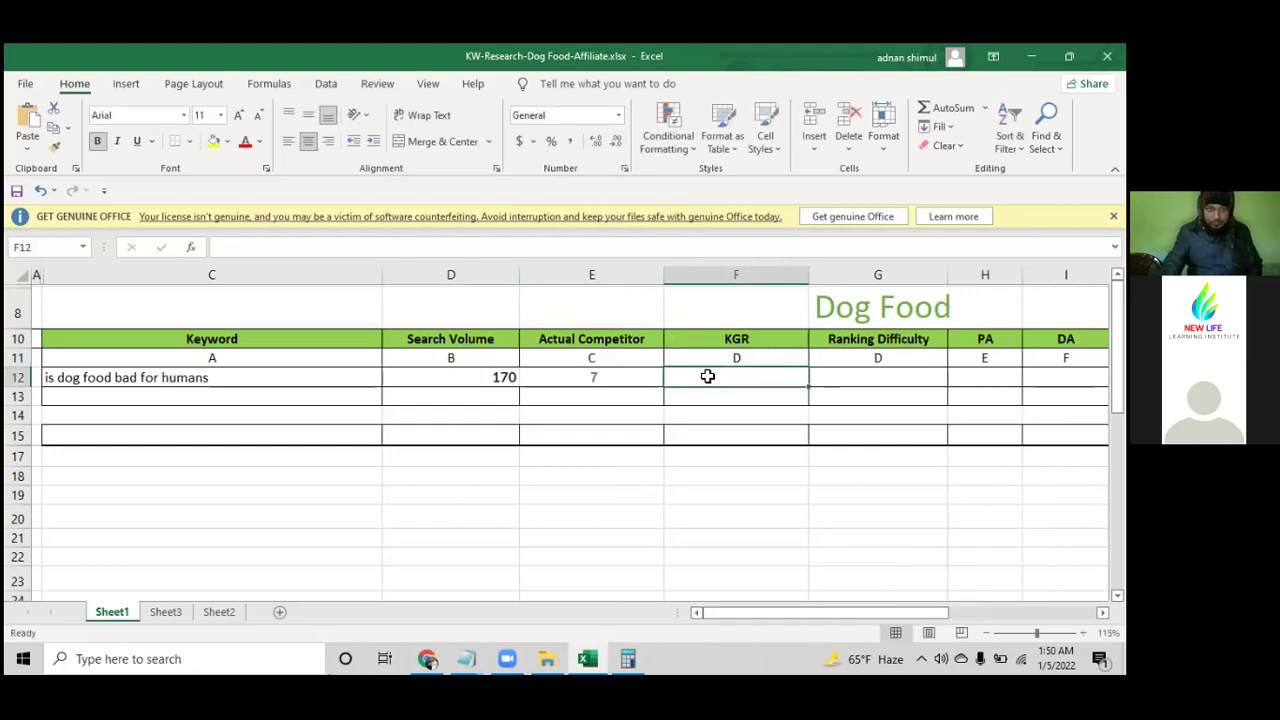
click(627, 658)
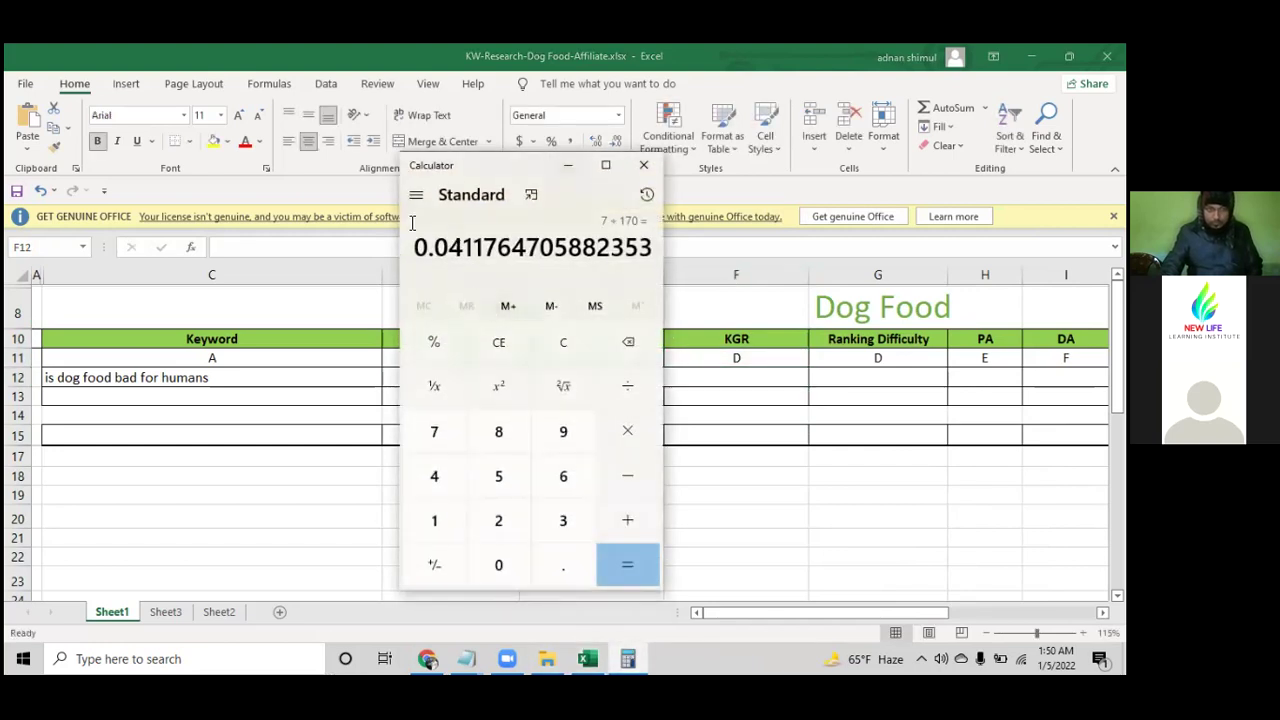
drag(414, 246, 459, 250)
click(567, 165)
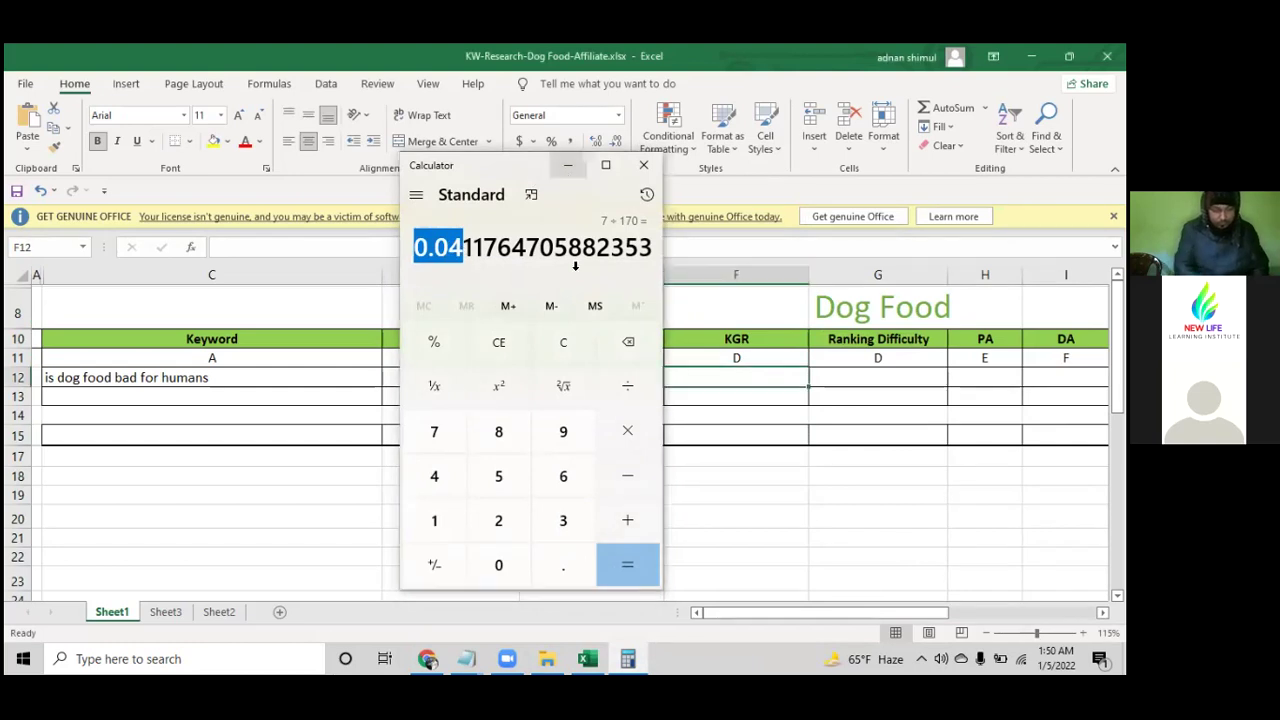
text(7)
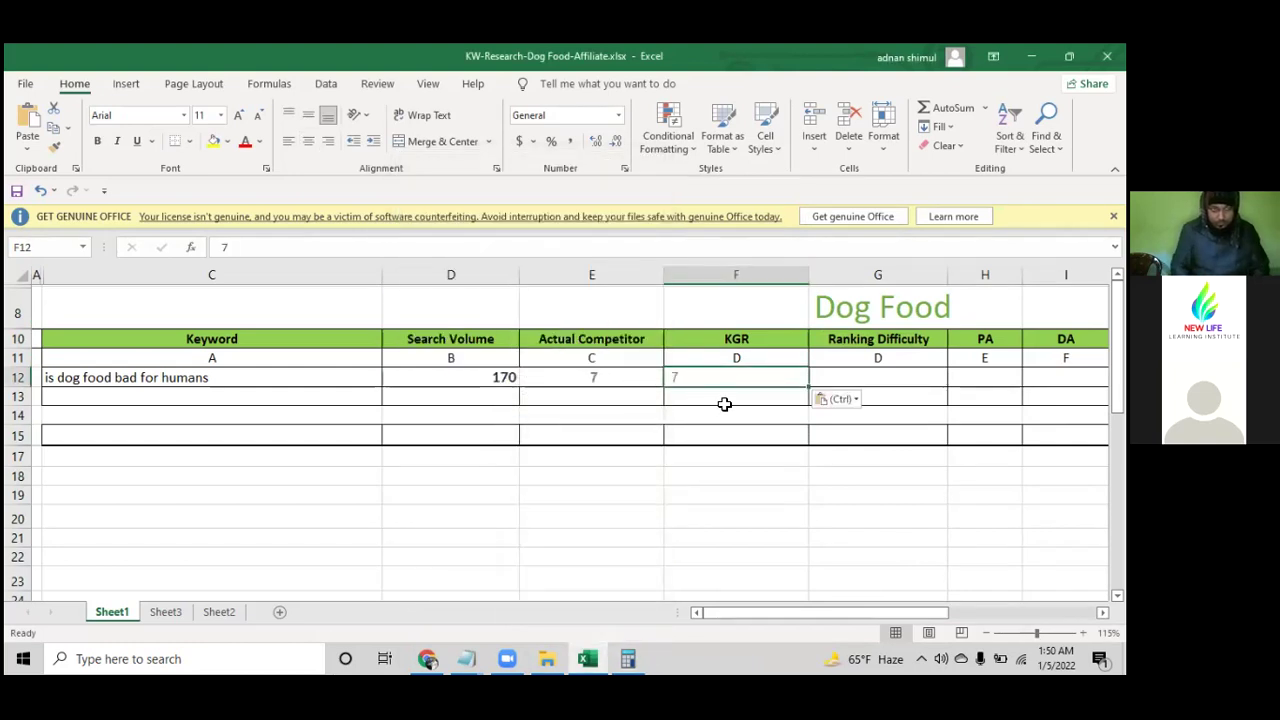
key(BackSpace)
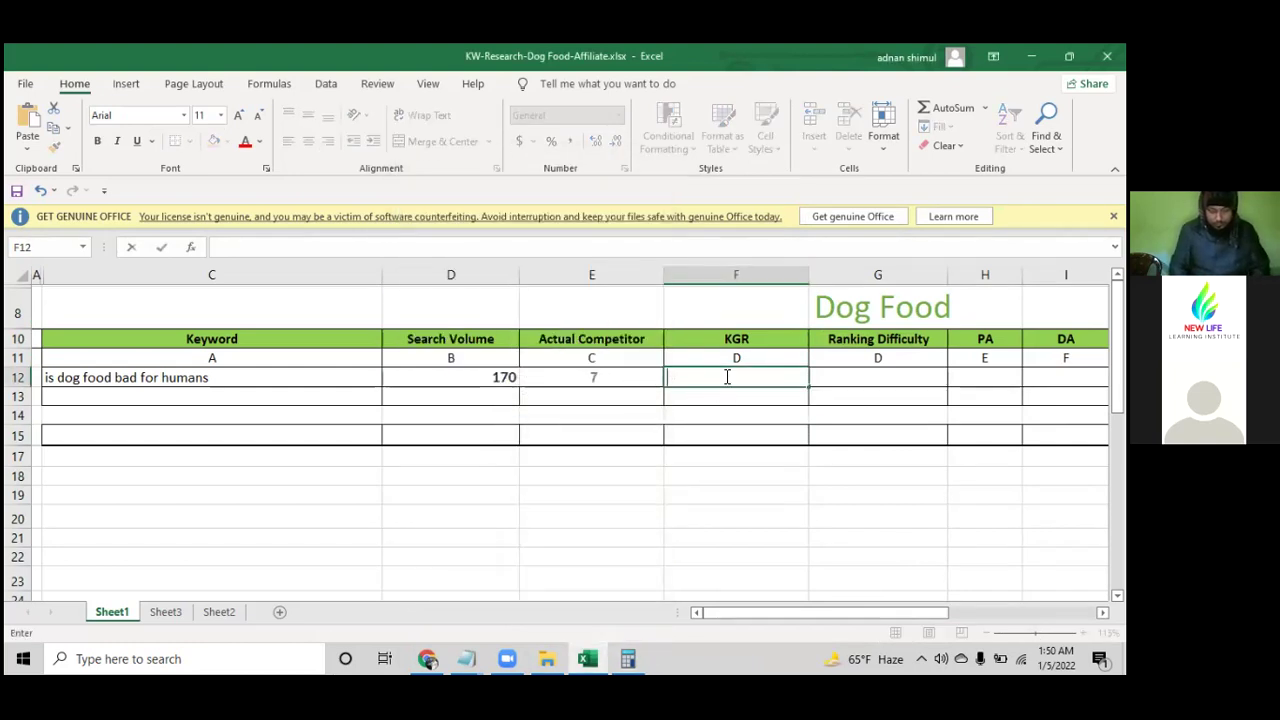
text(0.0)
text(4)
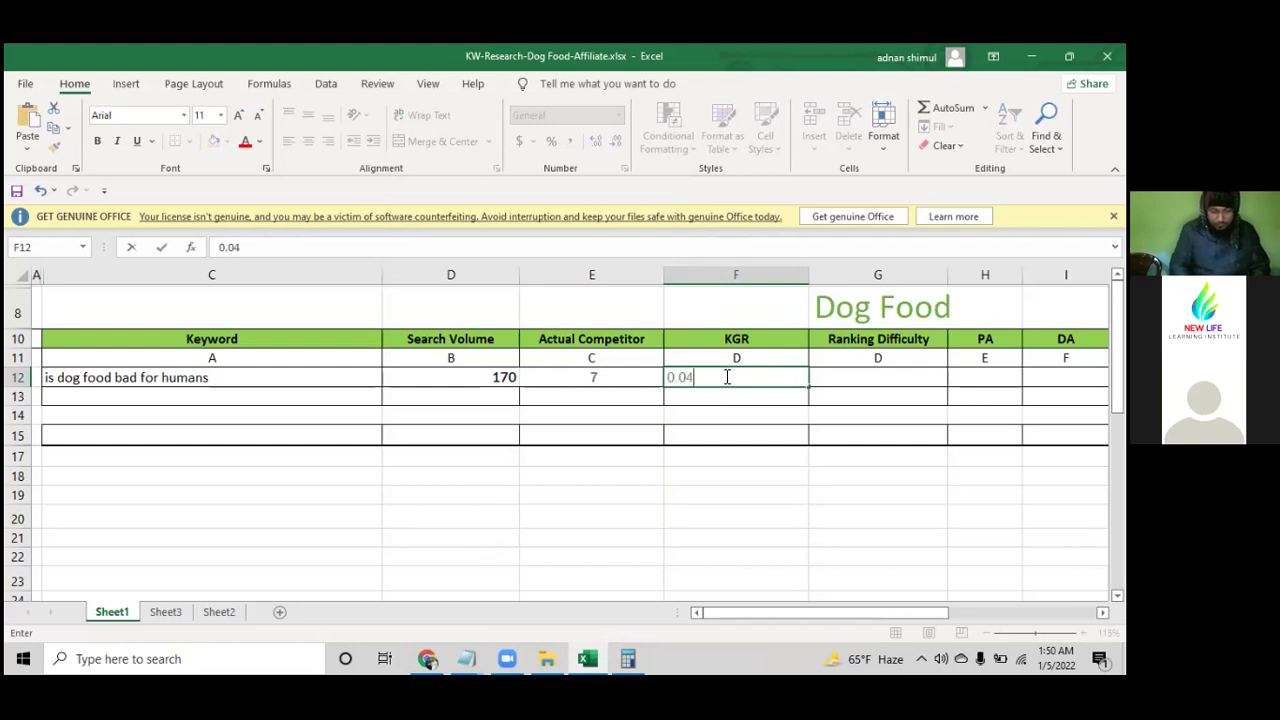
click(722, 454)
- Centre the keyword, search volume, actual competitor and KGR entries in cells C12 to F12 horizontally
drag(235, 377, 679, 381)
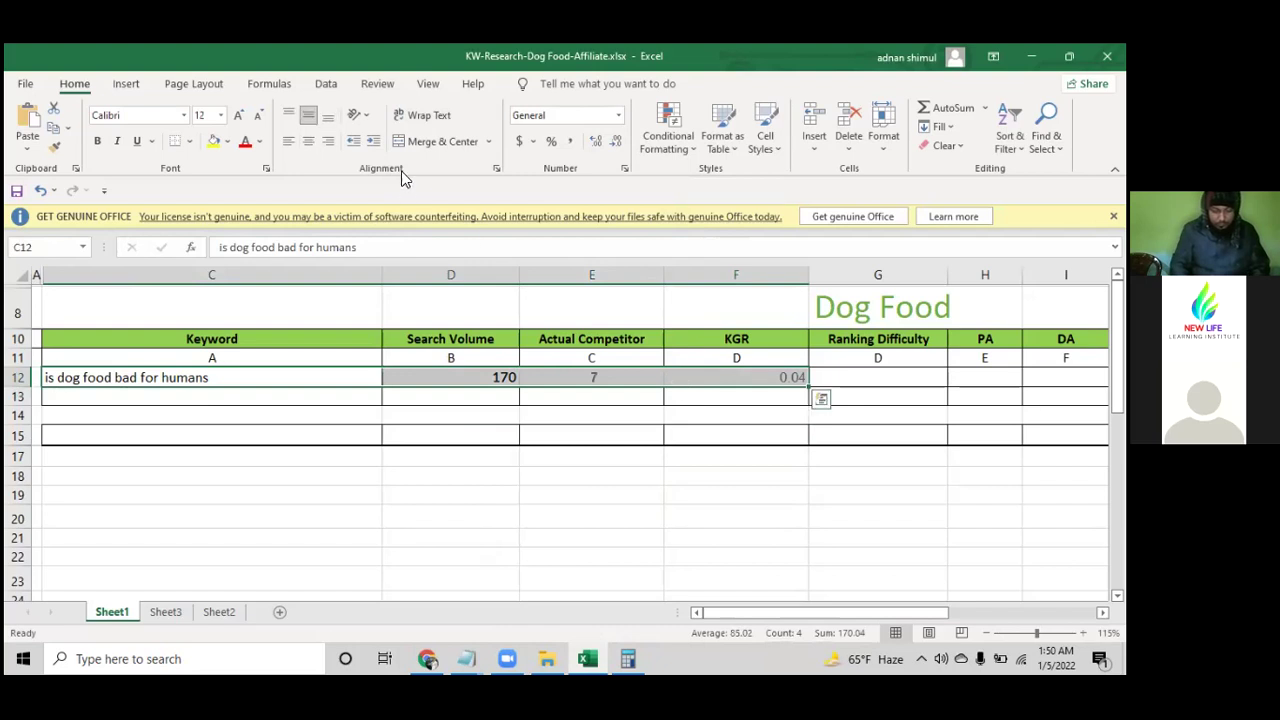
click(314, 145)
click(473, 507)
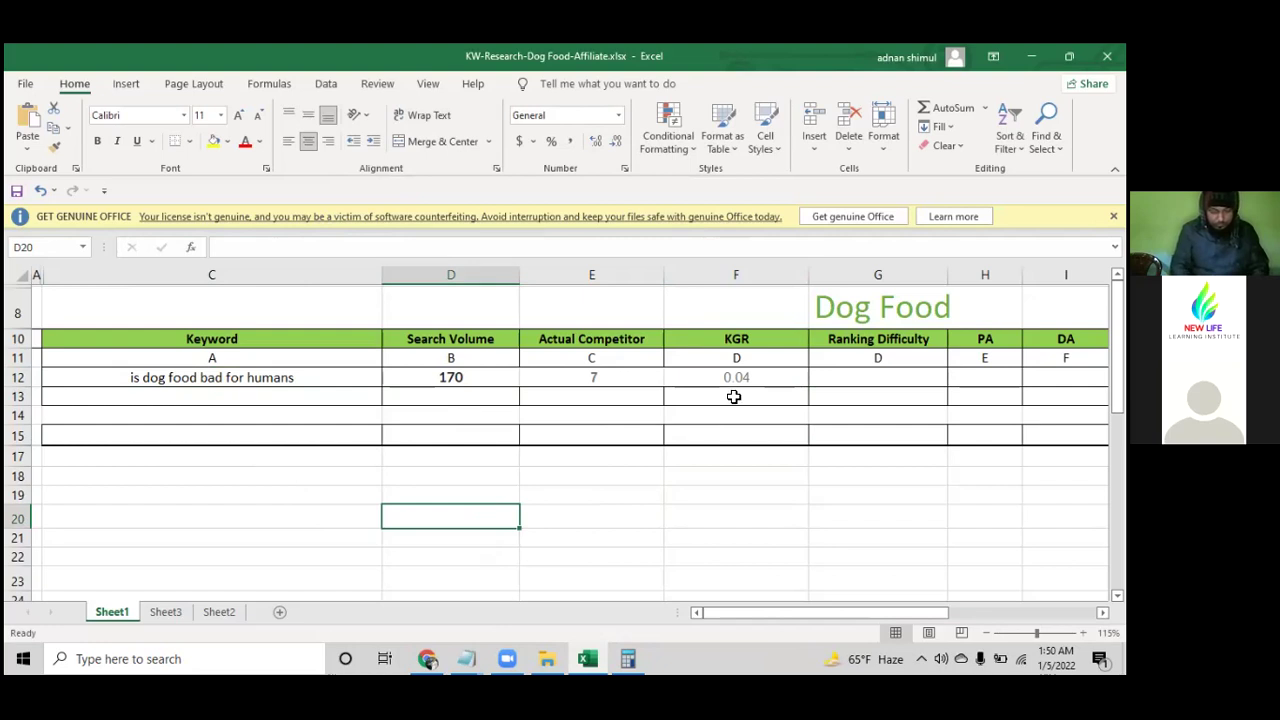
click(473, 377)
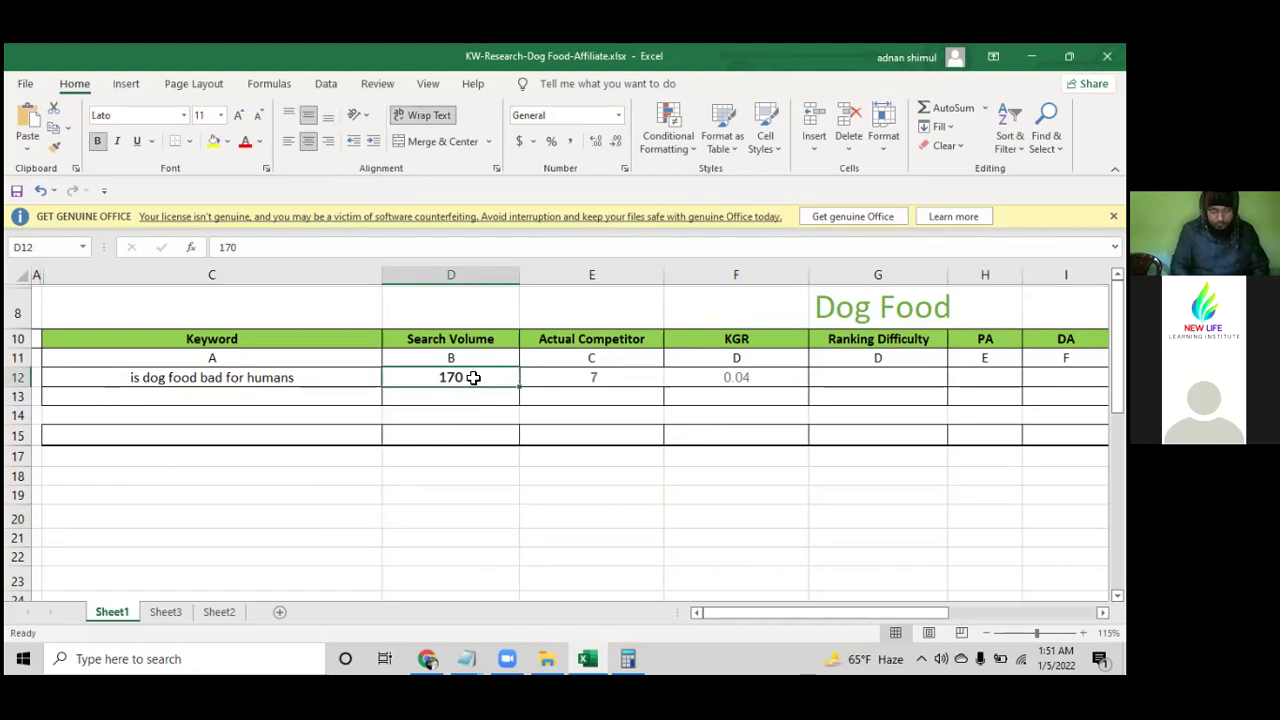
click(580, 376)
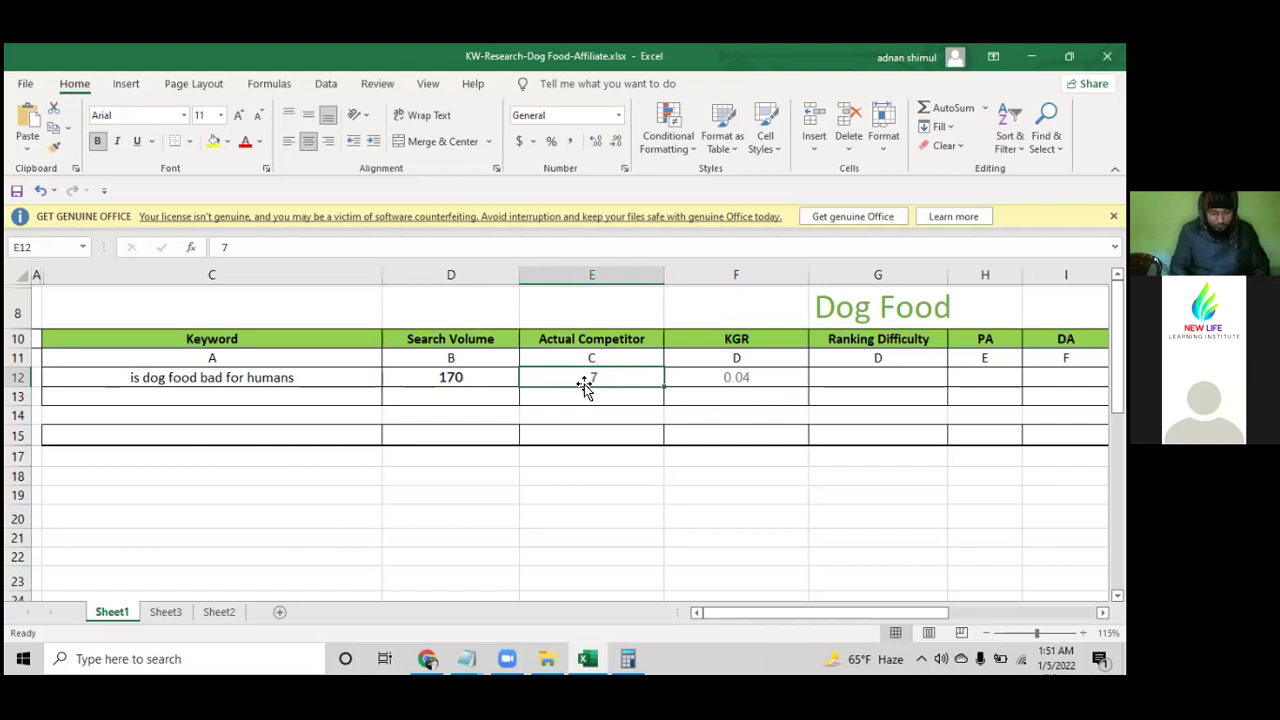
click(745, 376)
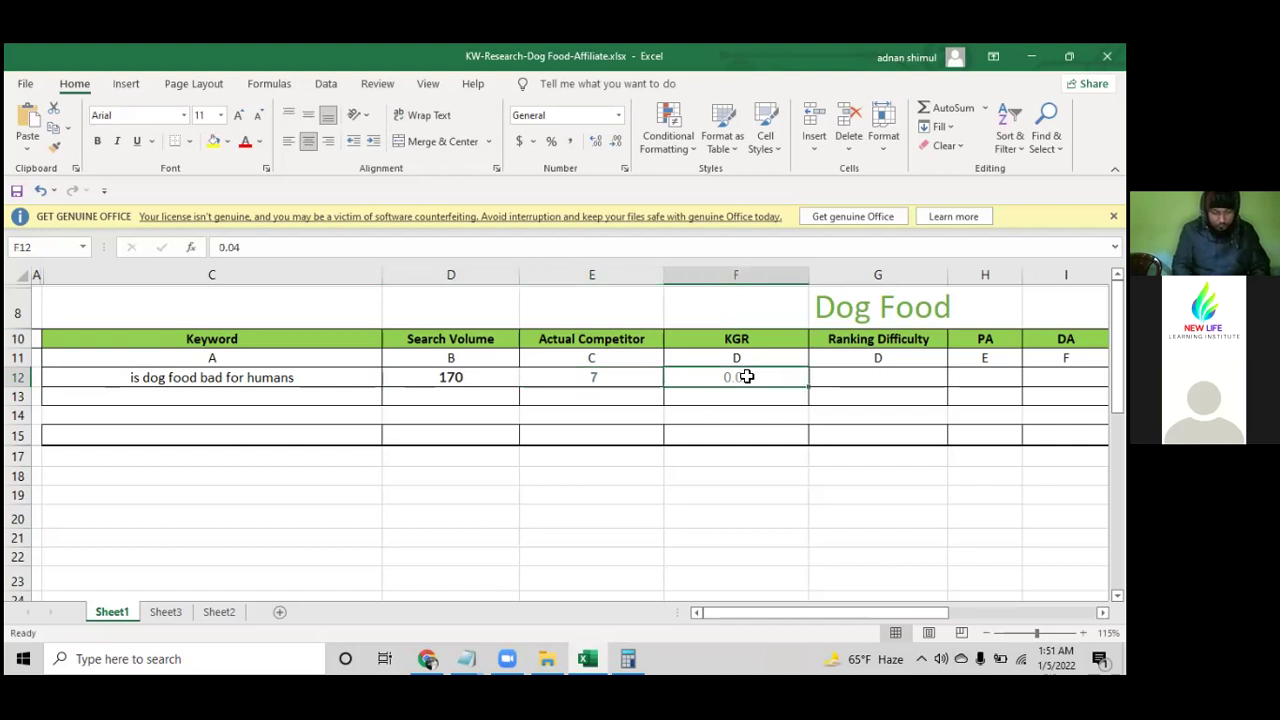